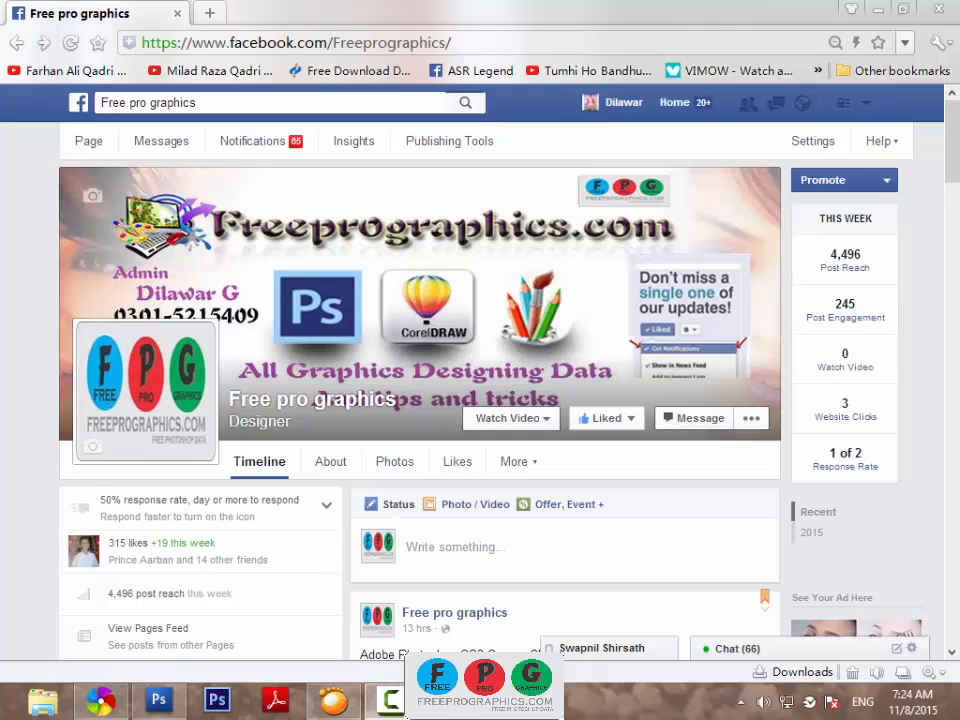
Step: Review the chat conversation containing the photo-editing request and its attached sample picture, collapse it and minimize the browser
left_click(606, 654)
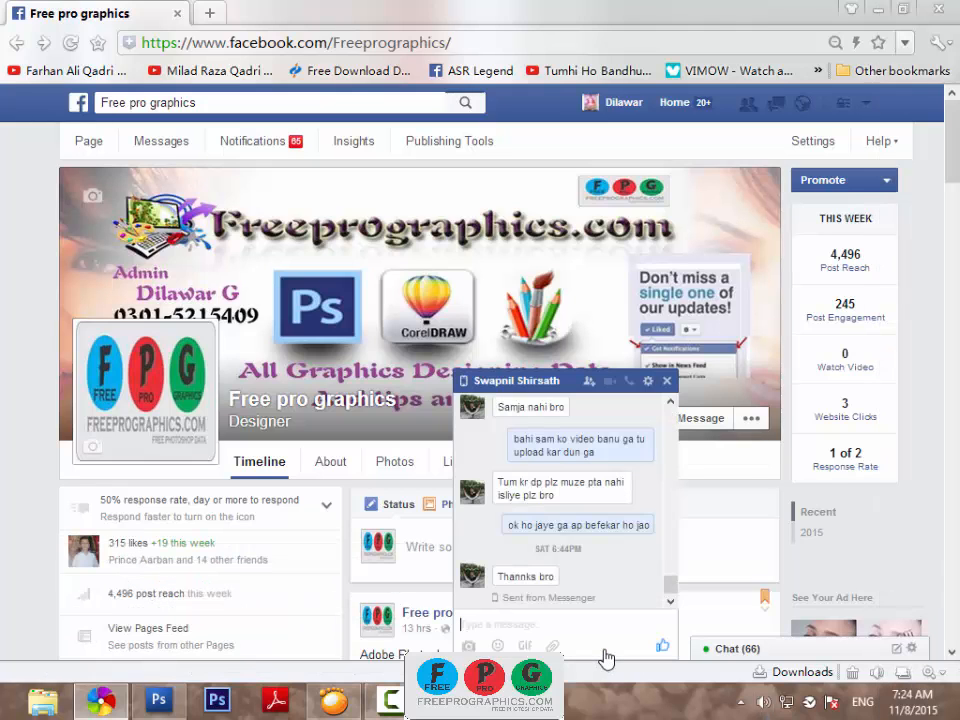
scroll(612, 522, "up", 10)
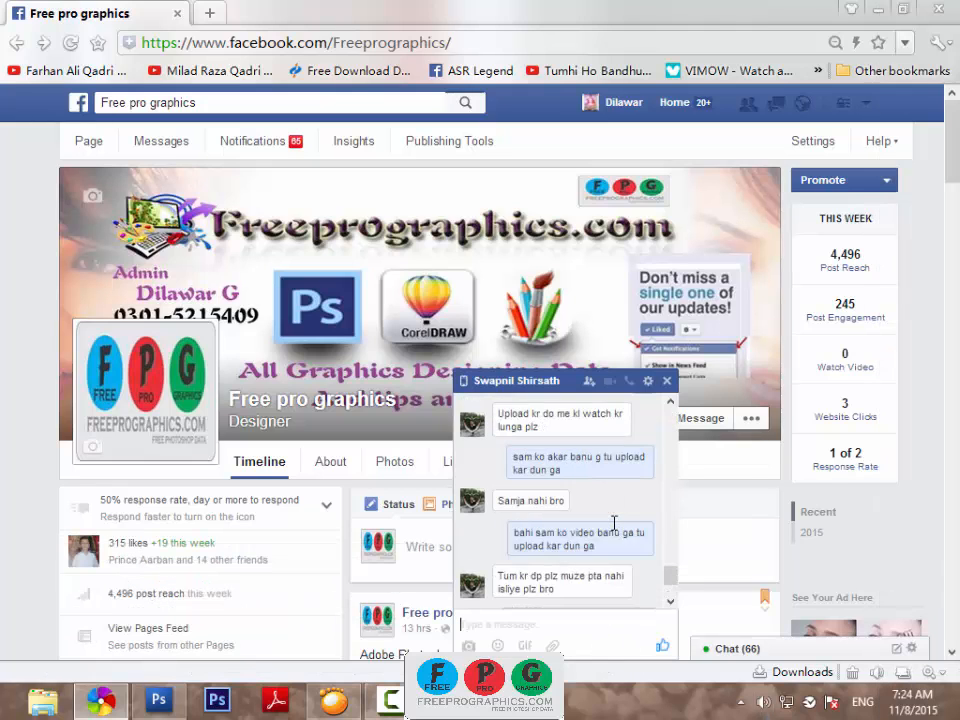
scroll(615, 522, "up", 8)
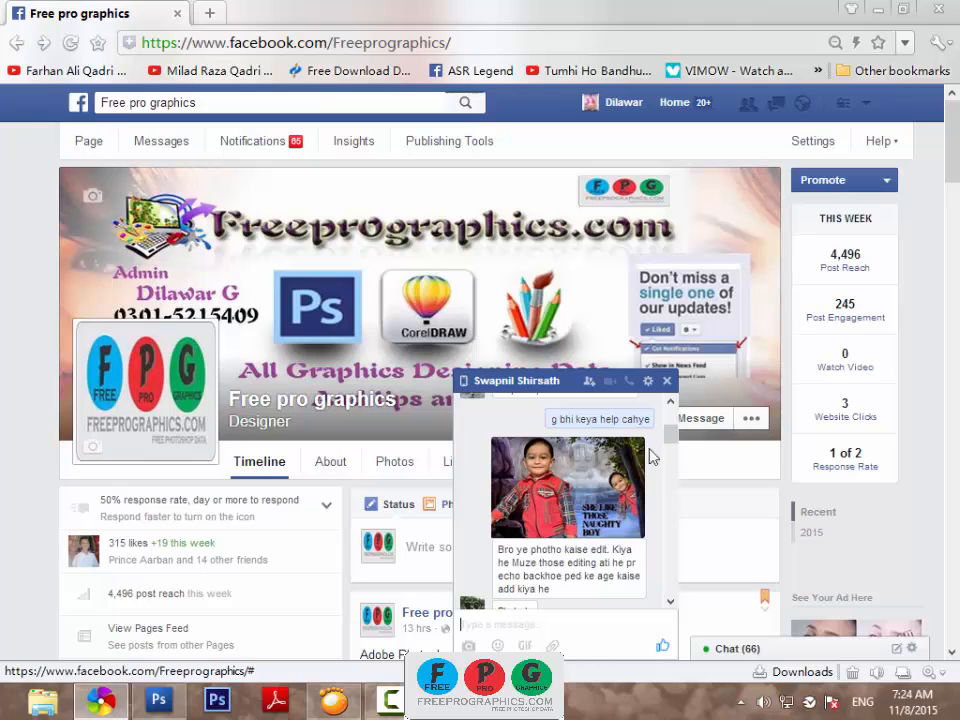
left_click(670, 602)
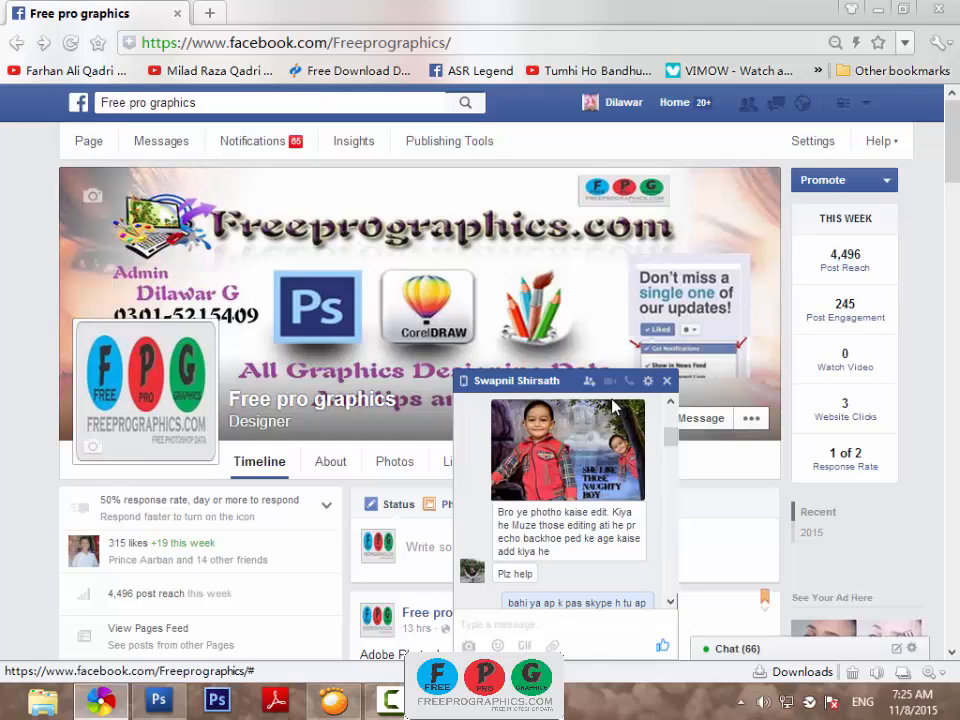
left_click(575, 388)
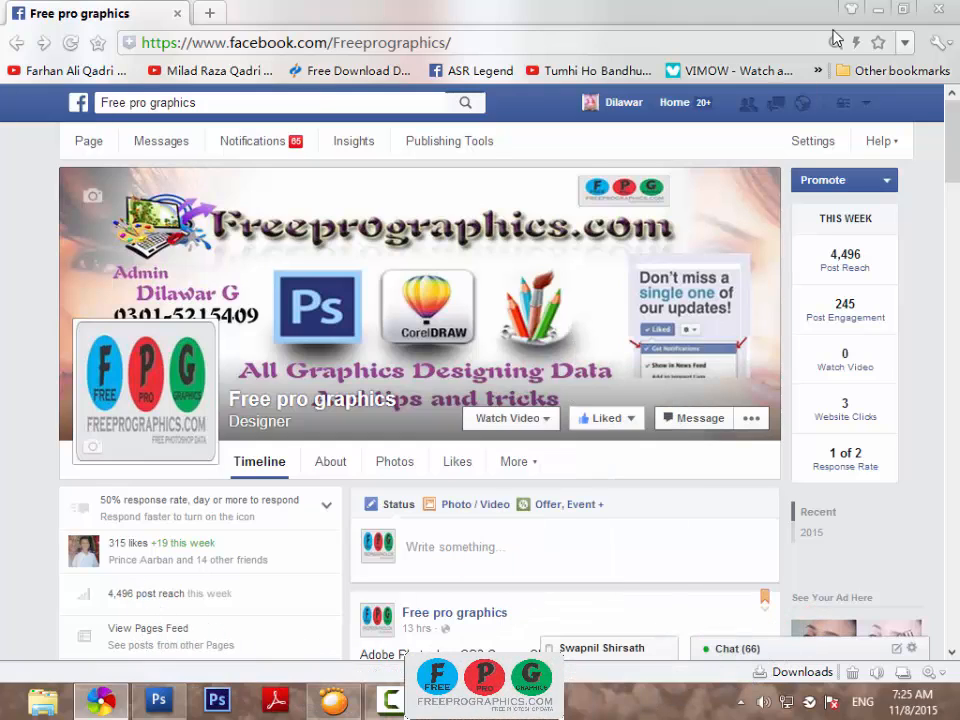
left_click(877, 9)
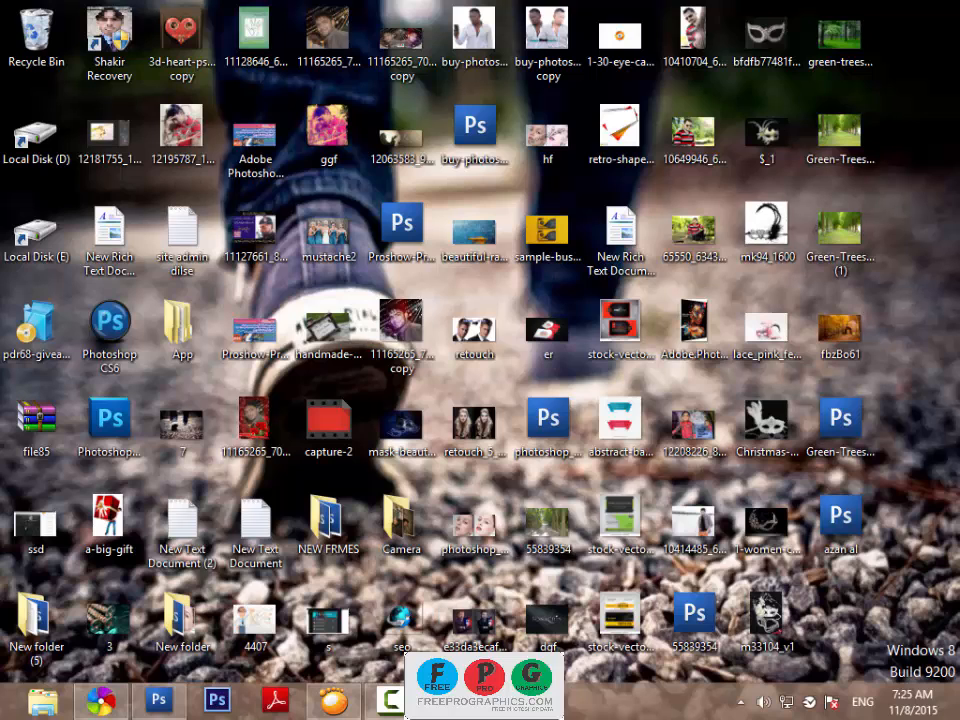
Step: Reopen the browser on the Free pro graphics Facebook page and look through the top of its timeline
left_click(103, 700)
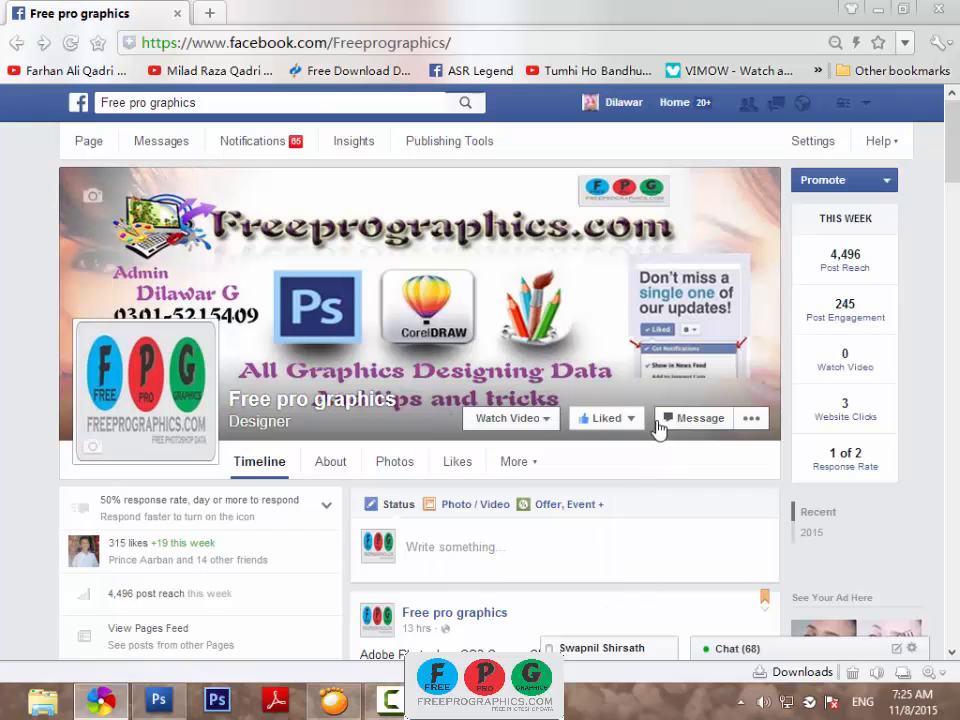
scroll(544, 402, "down", 1)
scroll(544, 402, "down", 3)
scroll(523, 388, "up", 3)
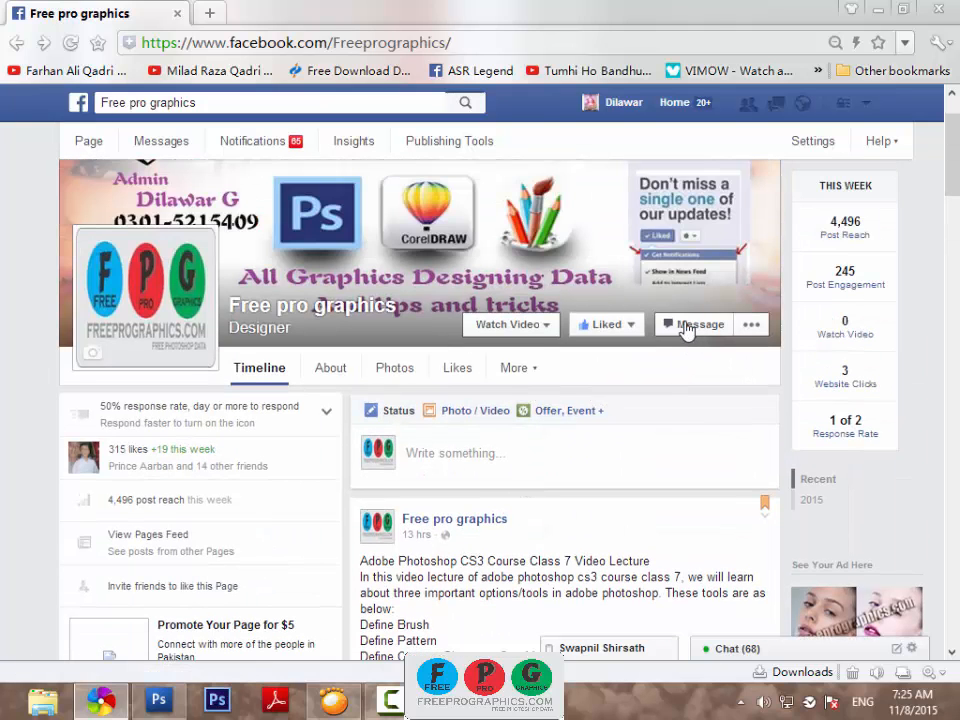
scroll(499, 440, "down", 3)
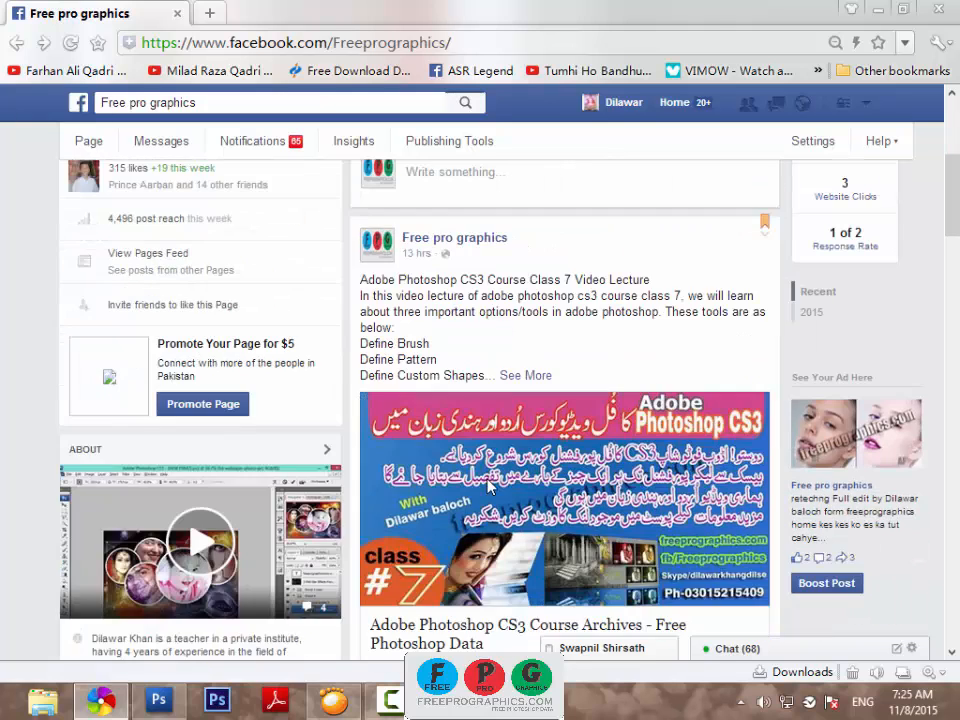
scroll(499, 489, "up", 2)
scroll(509, 478, "up", 2)
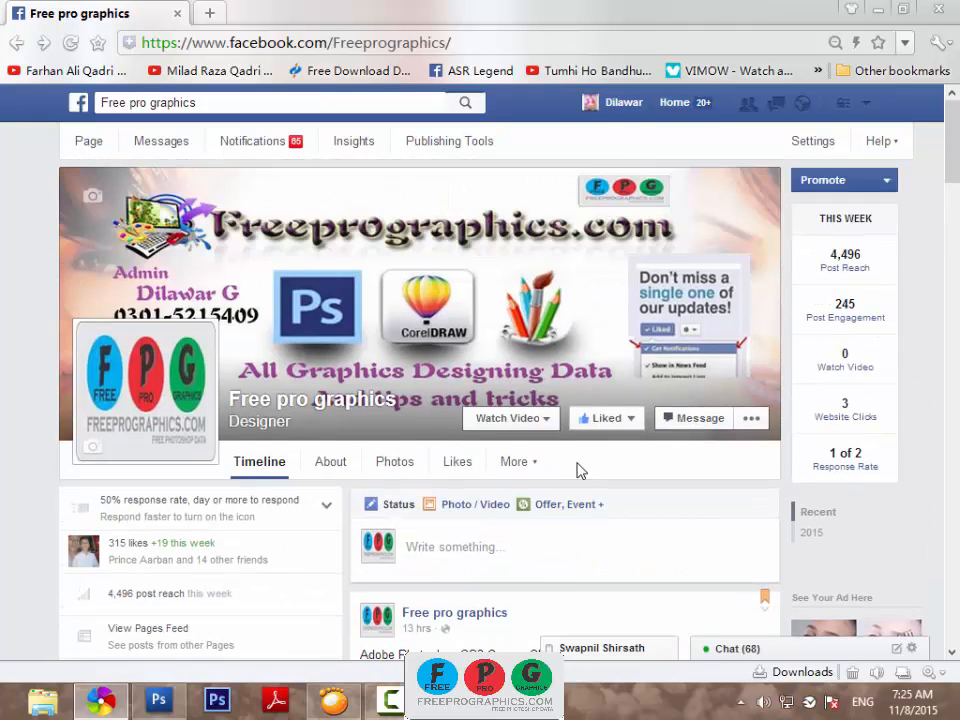
Step: View the Free pro graphics page's message window, close it without writing anything, and minimize the browser
left_click(690, 420)
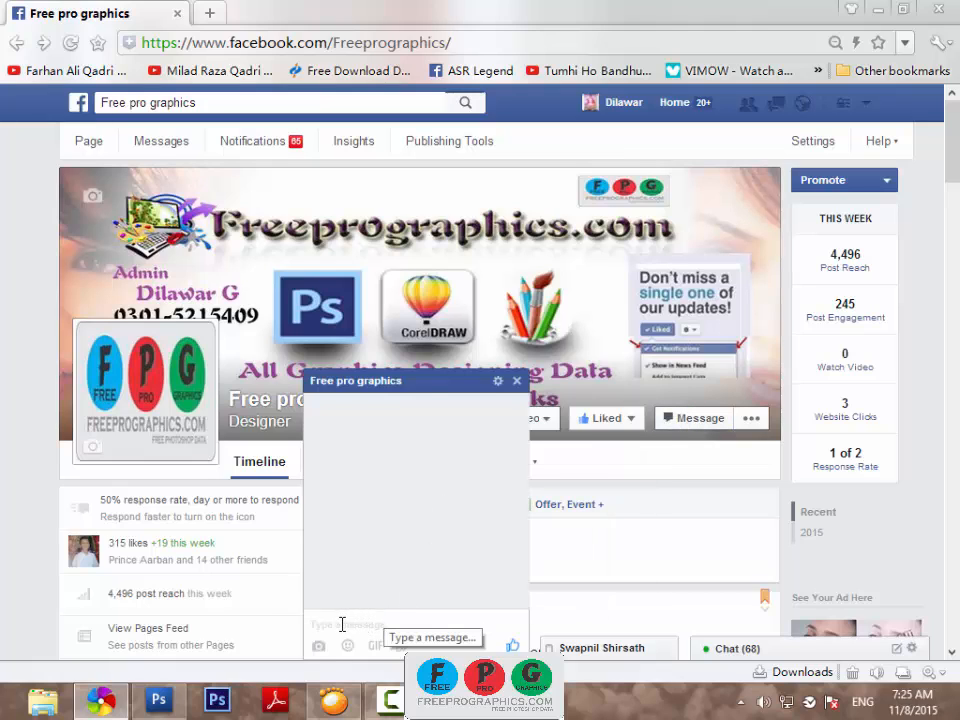
left_click(517, 384)
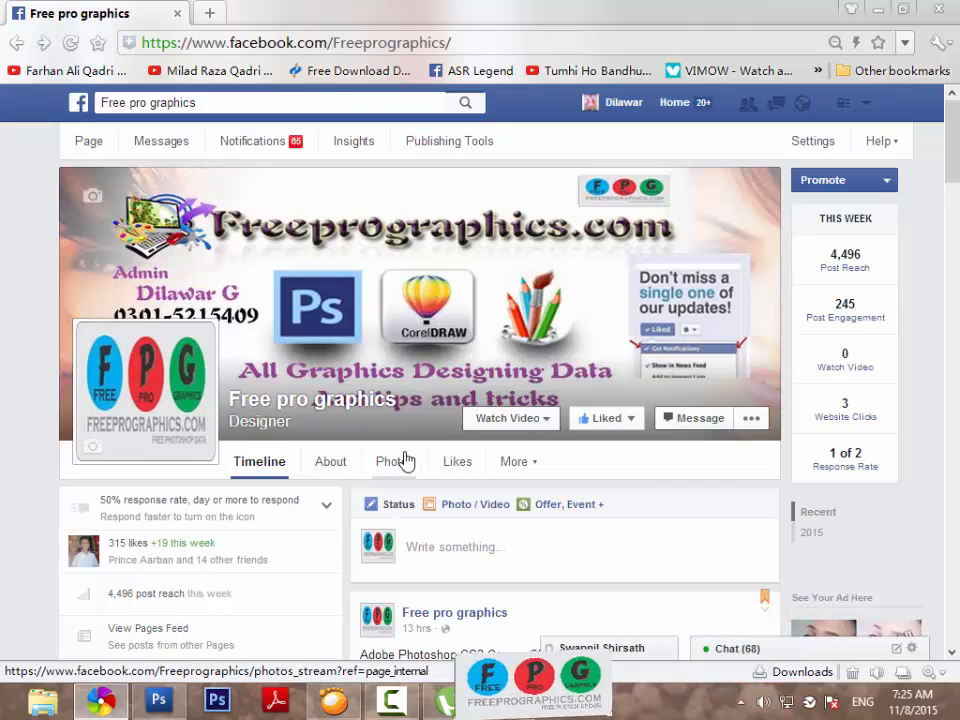
left_click(880, 11)
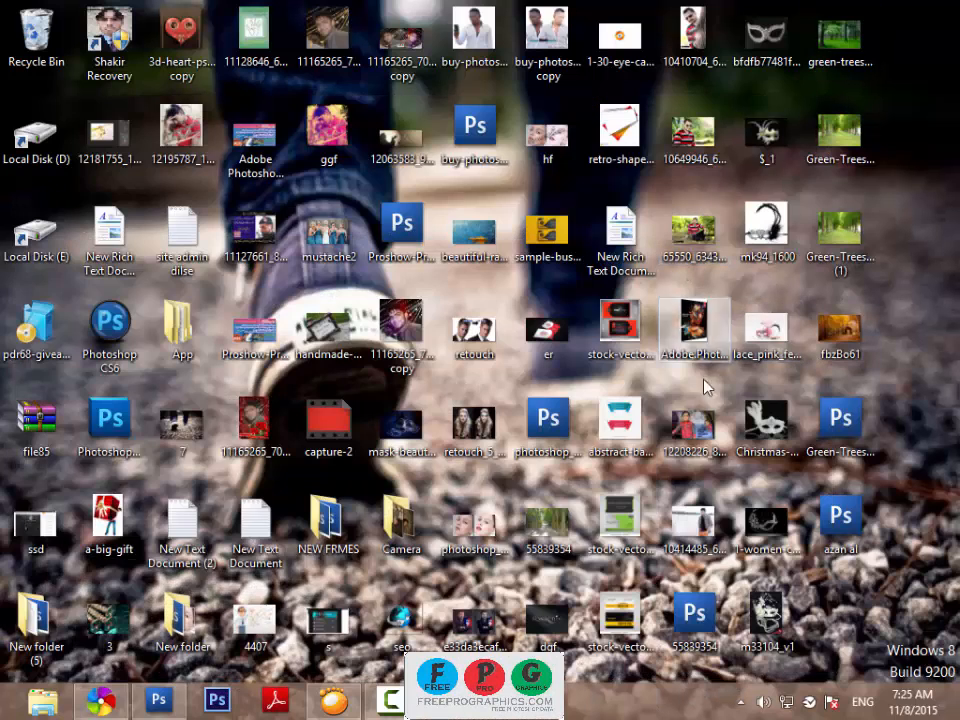
Step: Open the desktop sample photo of the boy behind the tree, examine it enlarged, and close the viewer
double_click(700, 424)
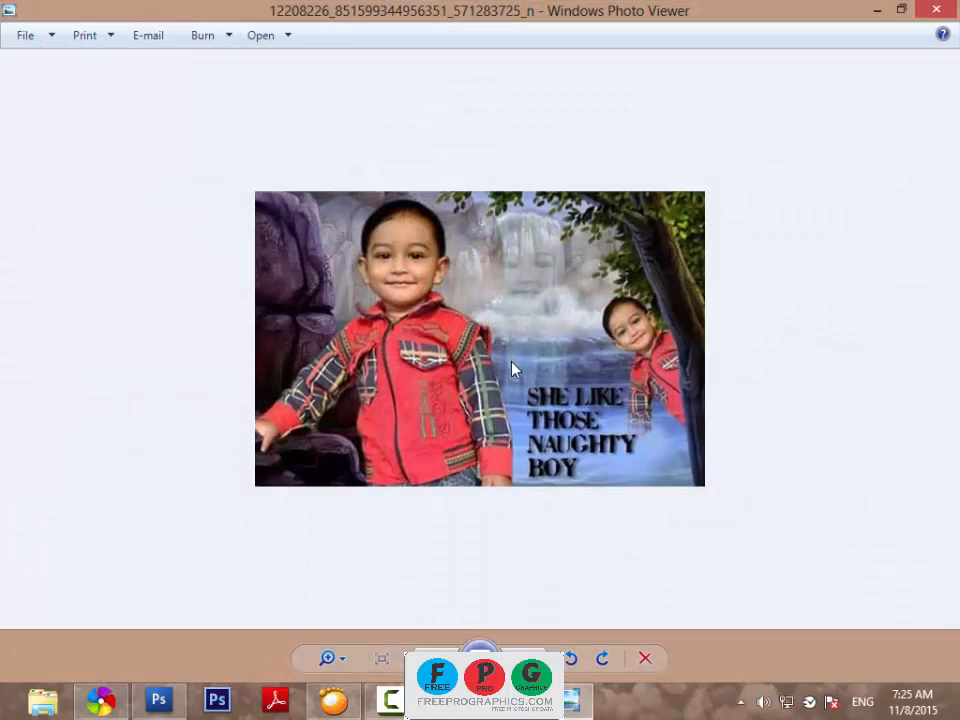
scroll(560, 388, "up", 2)
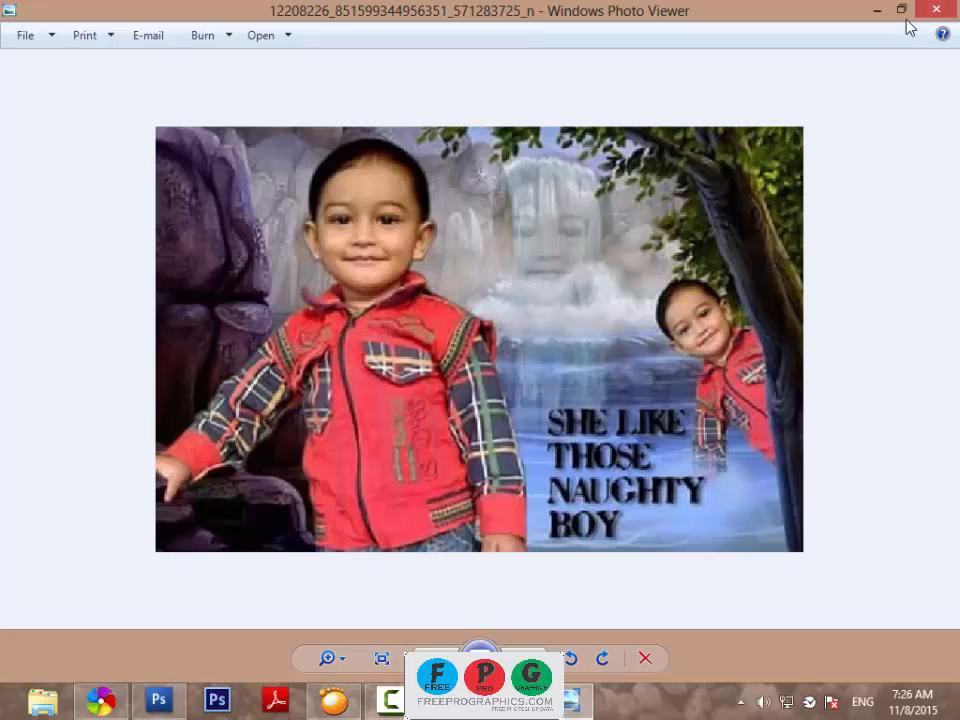
left_click(935, 12)
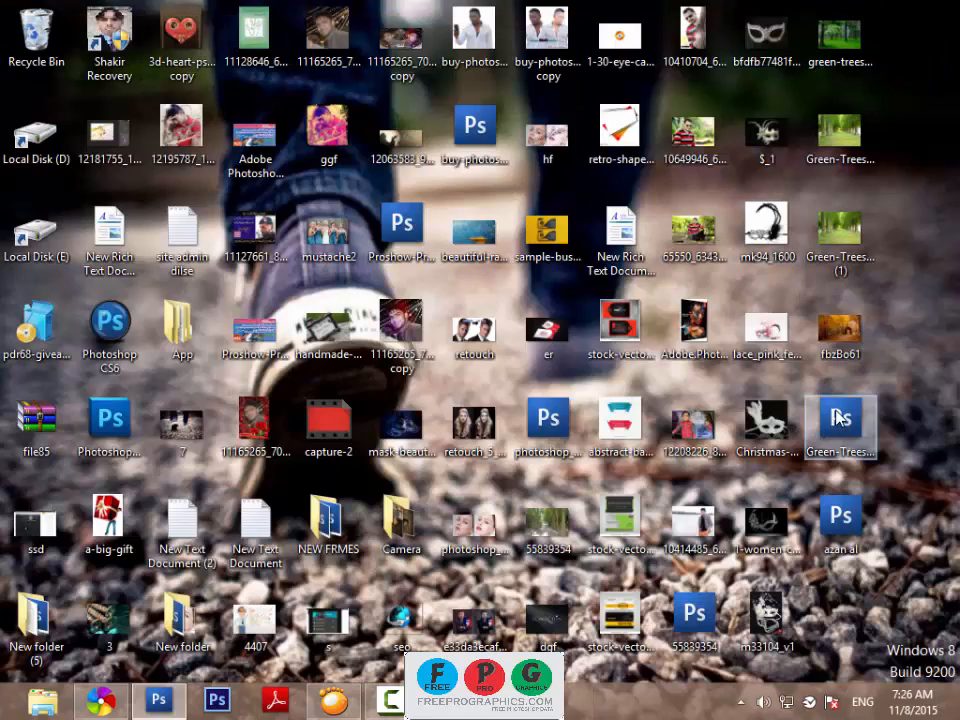
Step: Switch to Photoshop, minimize the finished garden composite and reposition the window of the empty garden background image
left_click(158, 700)
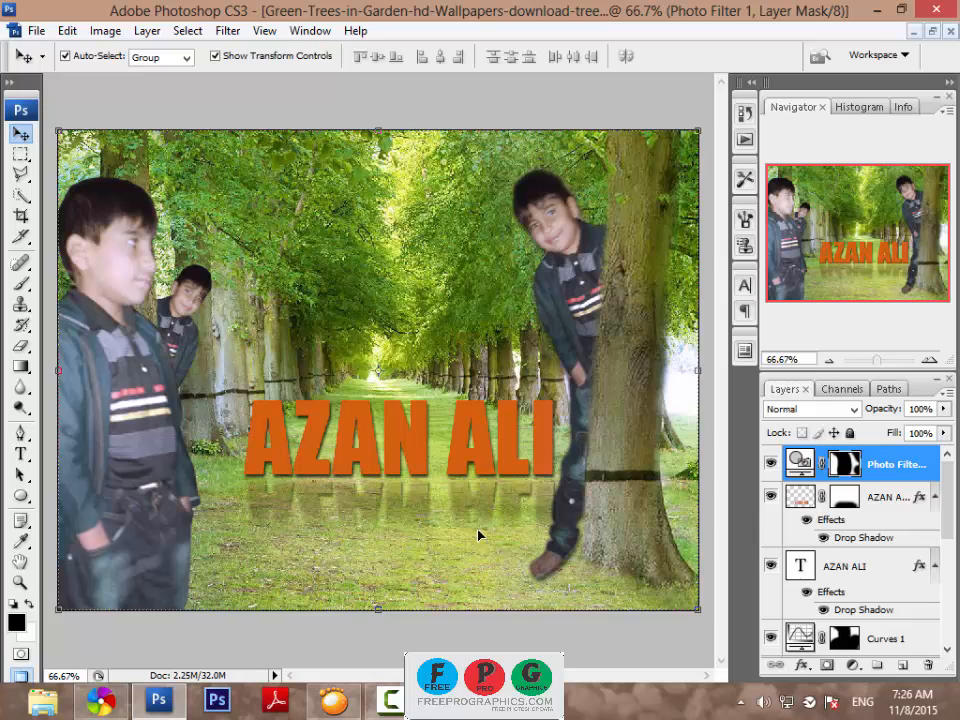
left_click(931, 31)
left_click(637, 168)
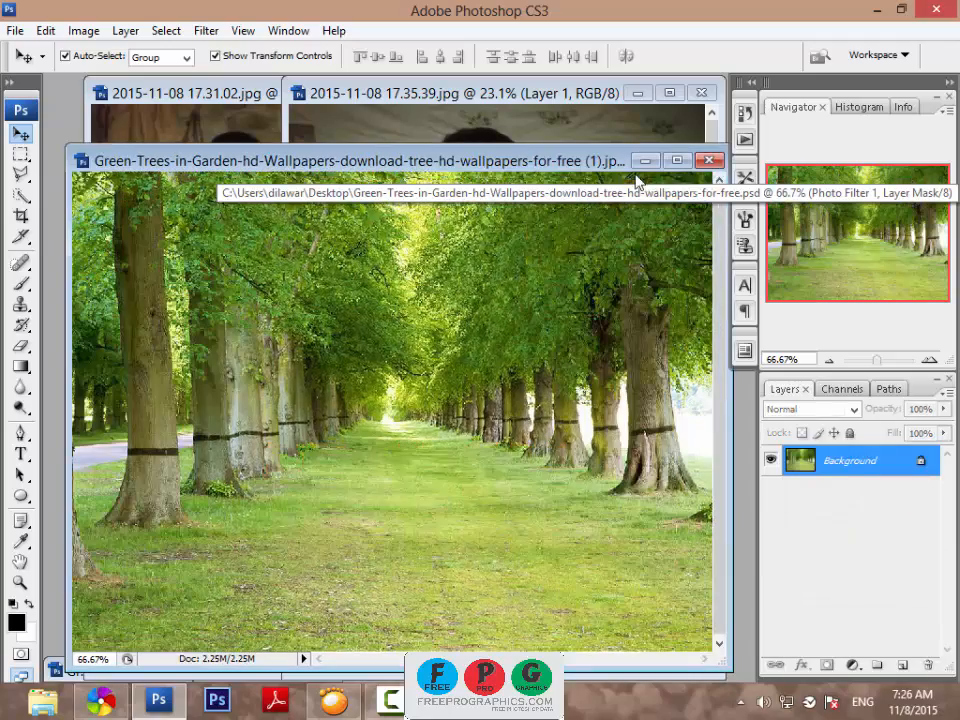
left_click_drag(534, 174, 510, 144)
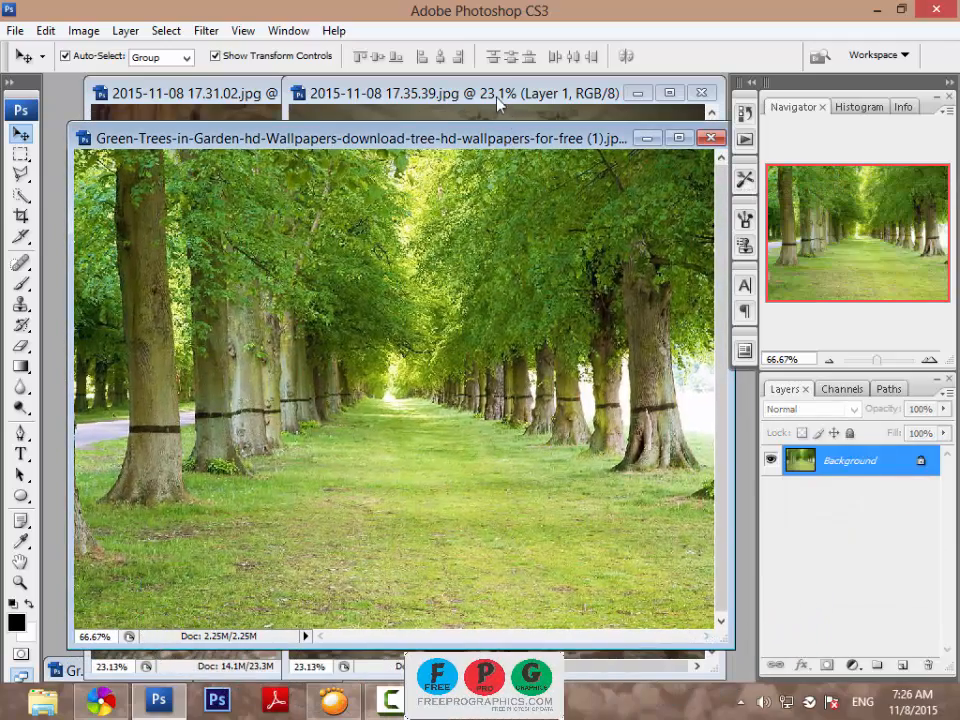
Step: Examine the source photos 2015-11-08 17.35.39.jpg and 2015-11-08 17.31.02.jpg by bringing each to the front in turn
left_click(505, 115)
left_click(252, 140)
left_click(679, 139)
left_click(702, 28)
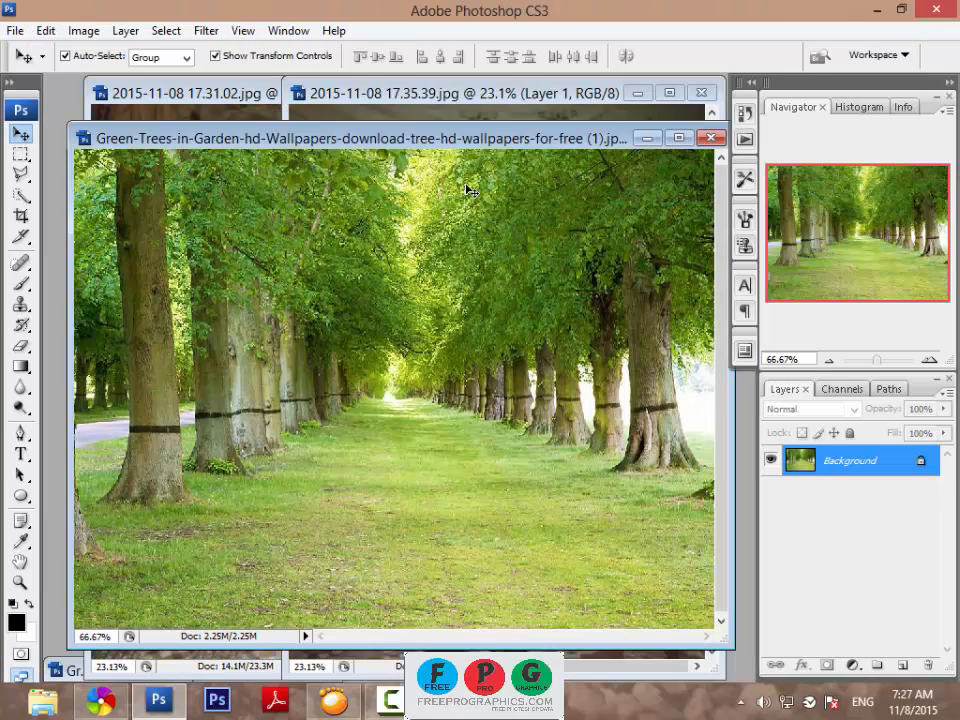
left_click(490, 90)
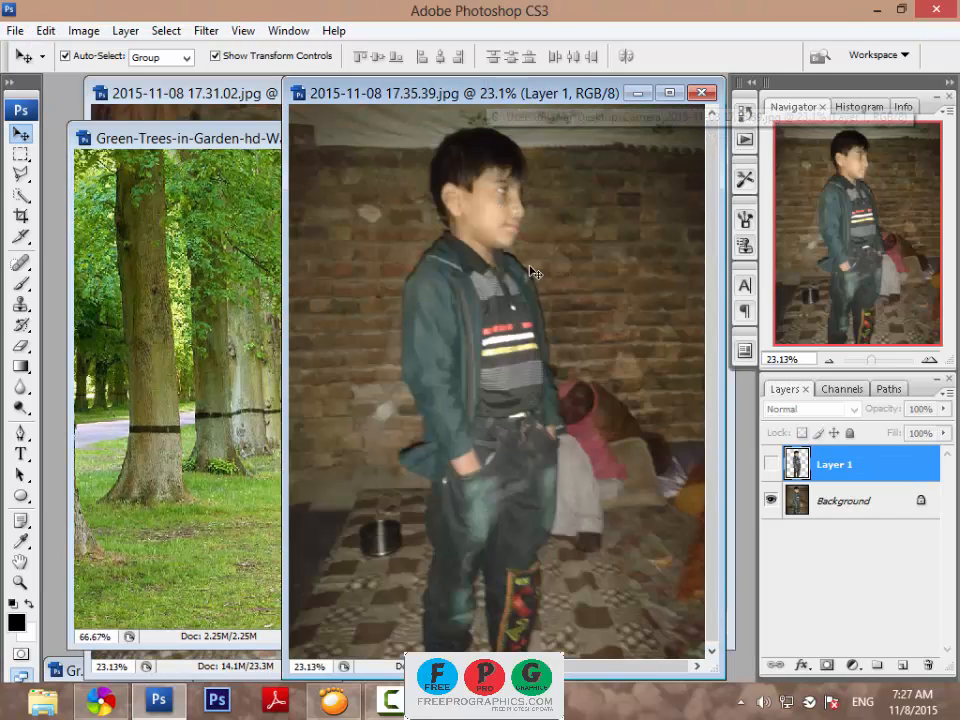
left_click(191, 93)
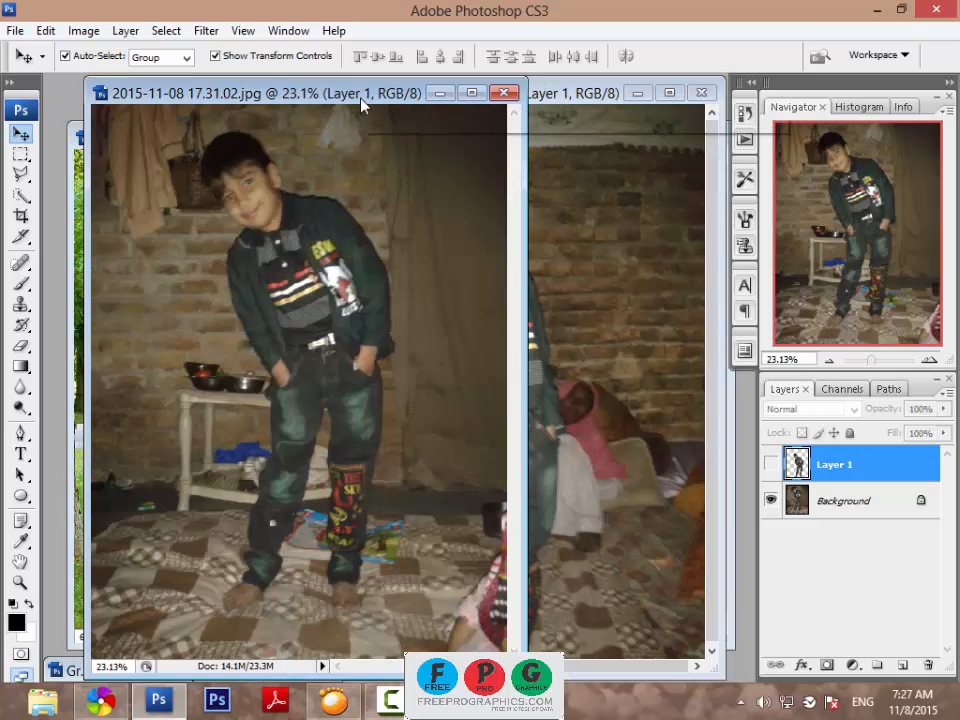
left_click_drag(362, 98, 500, 101)
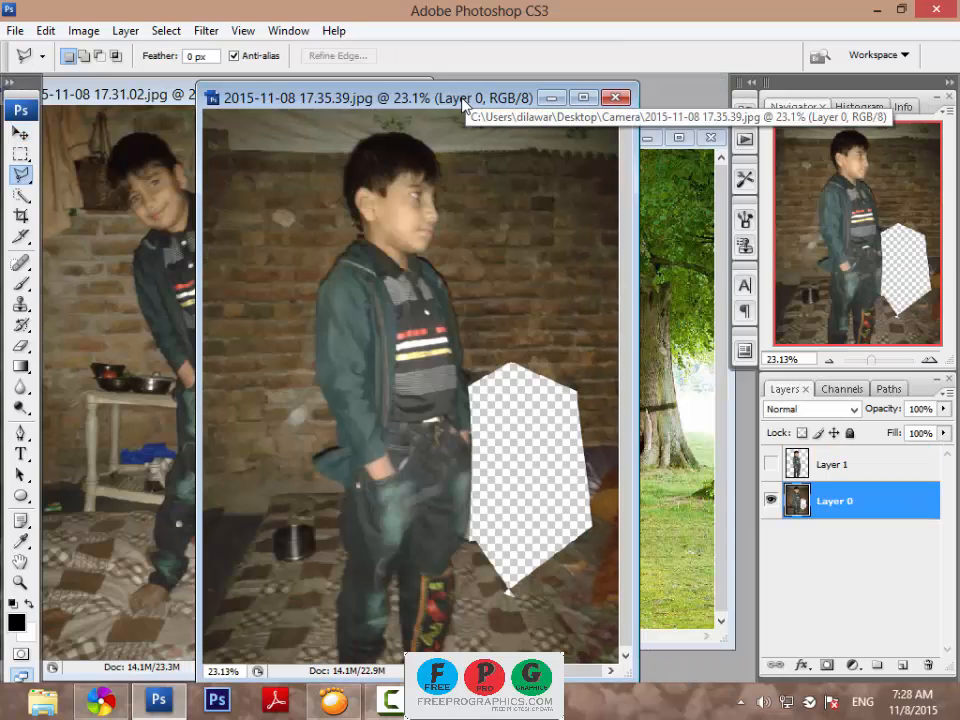
Step: Arrange the two boy photo windows with 2015-11-08 17.31.02.jpg in front, and activate the Move tool
left_click_drag(463, 103, 506, 101)
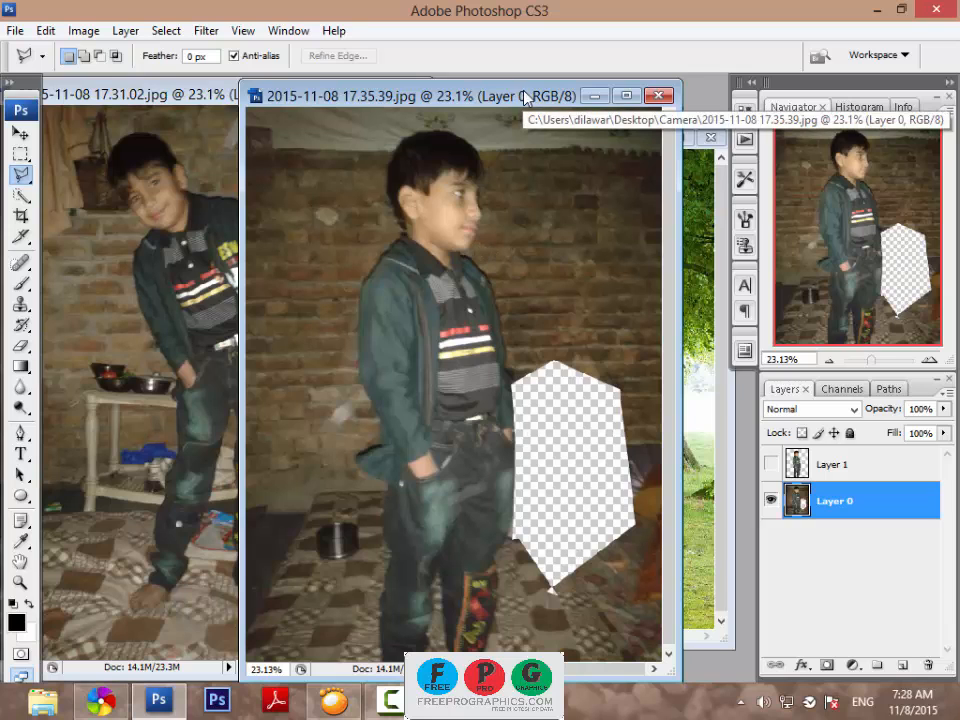
left_click_drag(525, 99, 573, 98)
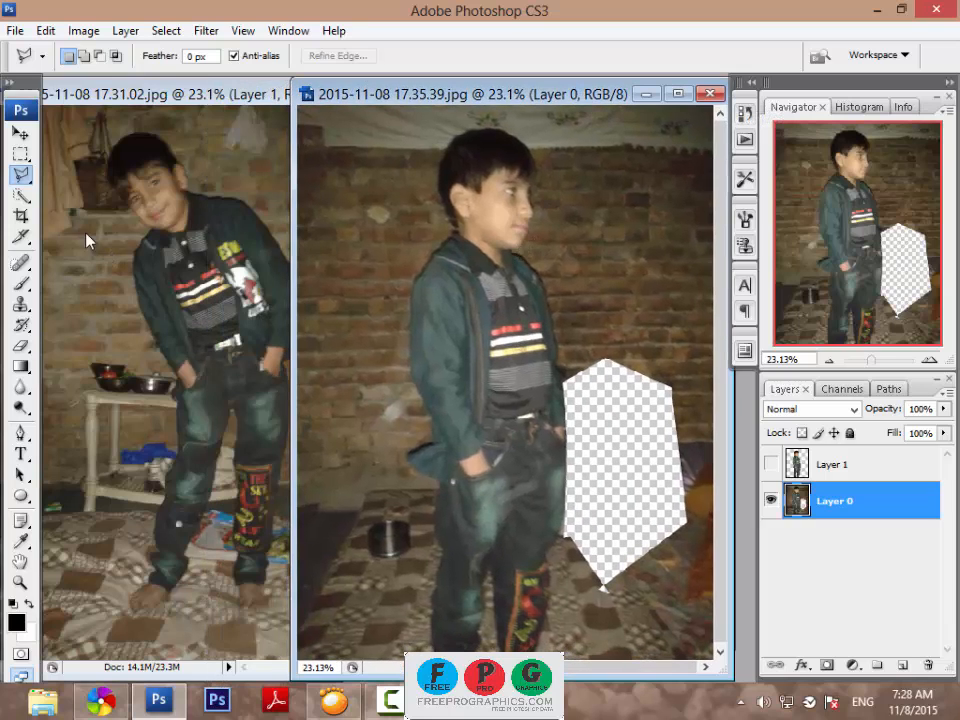
left_click(20, 132)
left_click(167, 102)
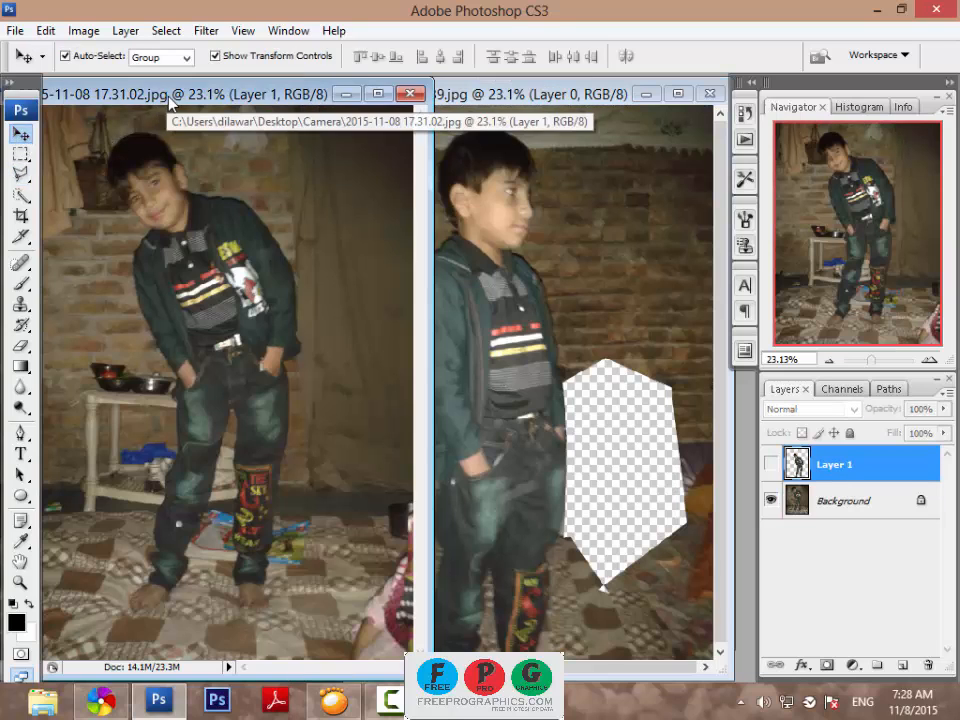
left_click_drag(167, 102, 304, 92)
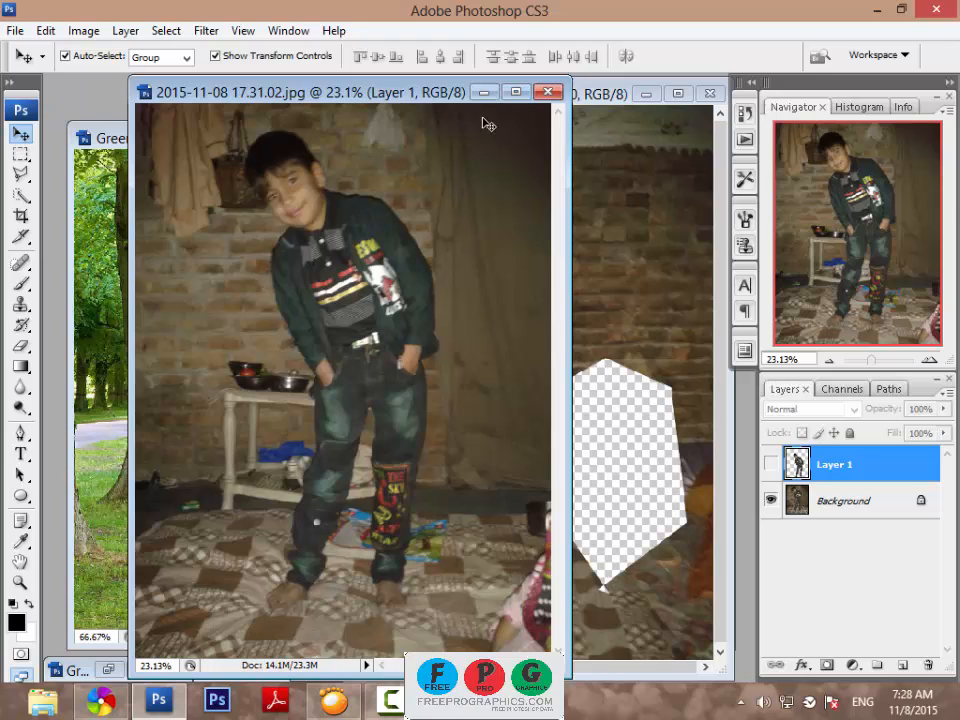
left_click_drag(437, 96, 453, 96)
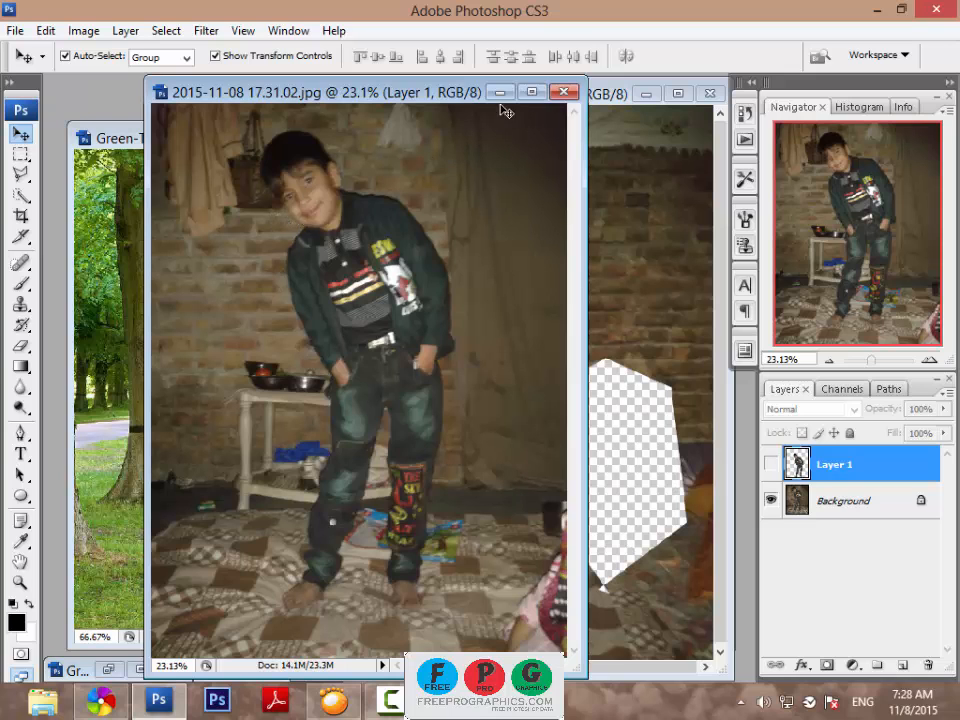
mouse_move(426, 100)
left_mouse_down()
mouse_move(413, 156)
mouse_move(419, 104)
left_mouse_up()
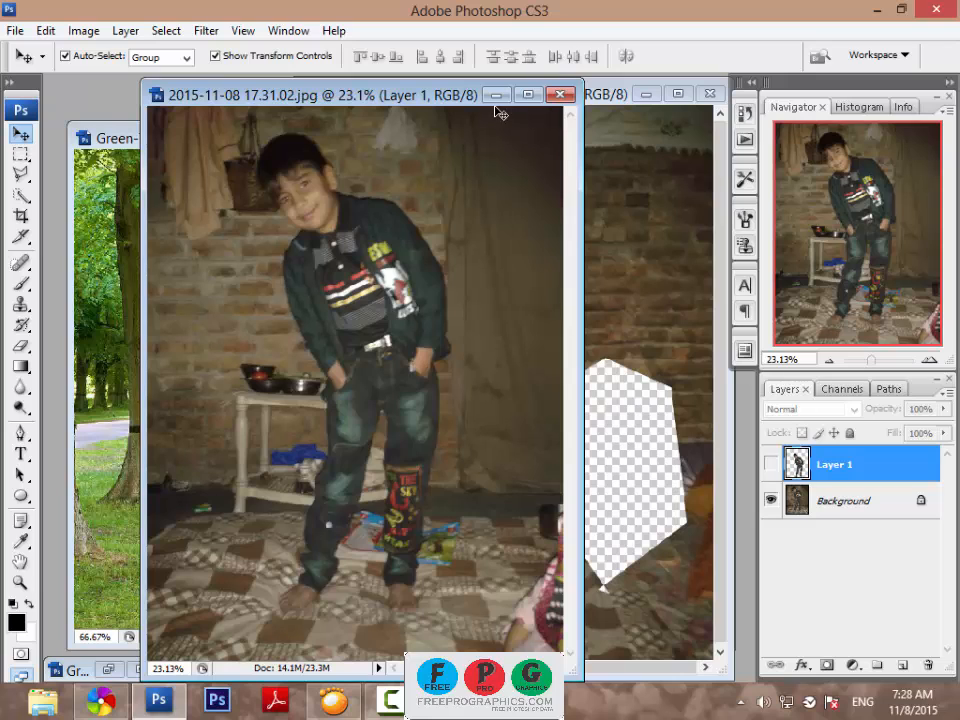
left_click_drag(430, 100, 439, 100)
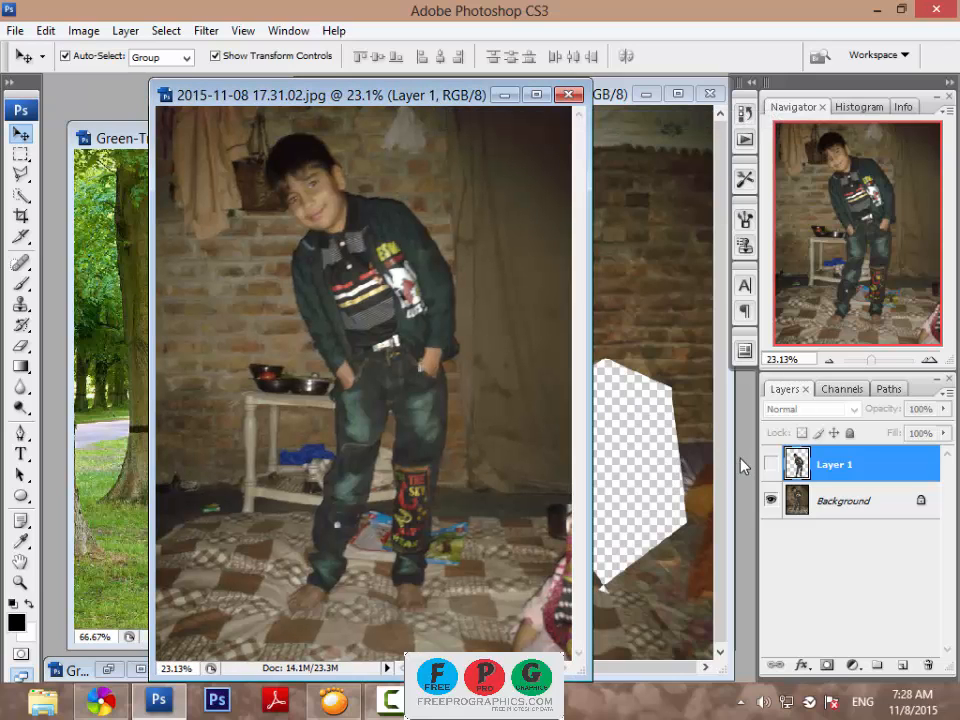
Step: Show Layer 1 in 2015-11-08 17.31.02.jpg, maximize the document and align the cut-out boy over the original figure
left_click(771, 465)
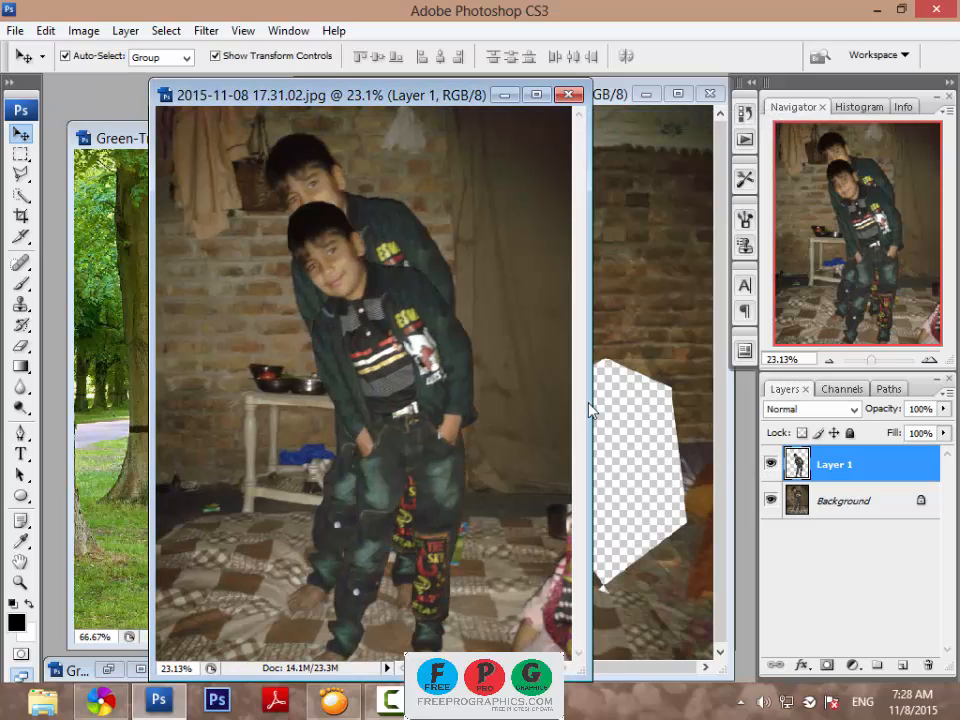
left_click(537, 94)
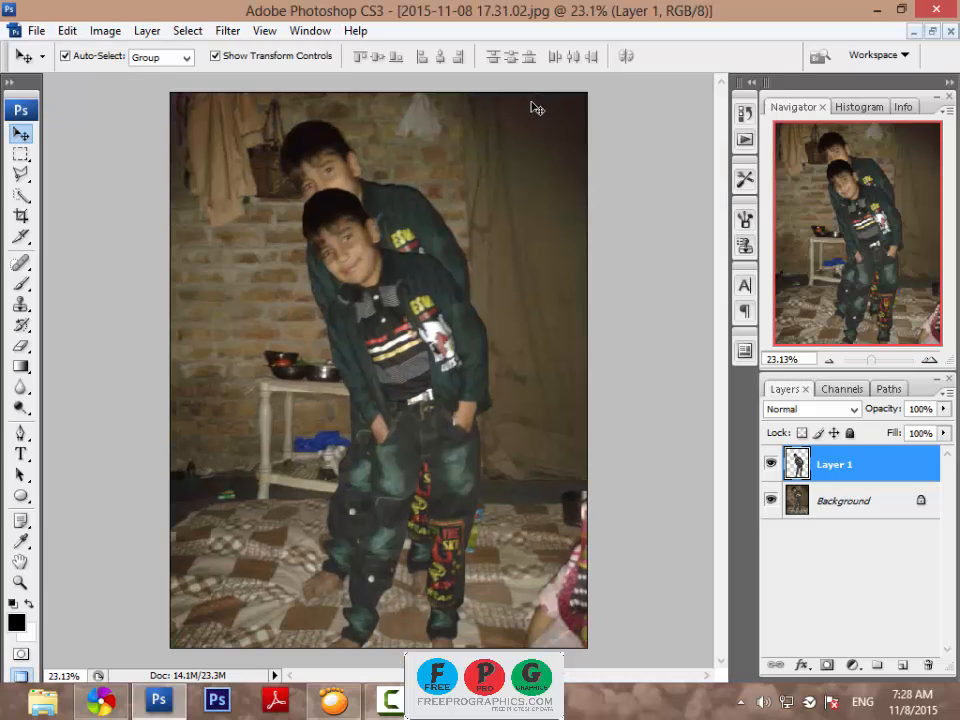
left_click_drag(458, 410, 431, 345)
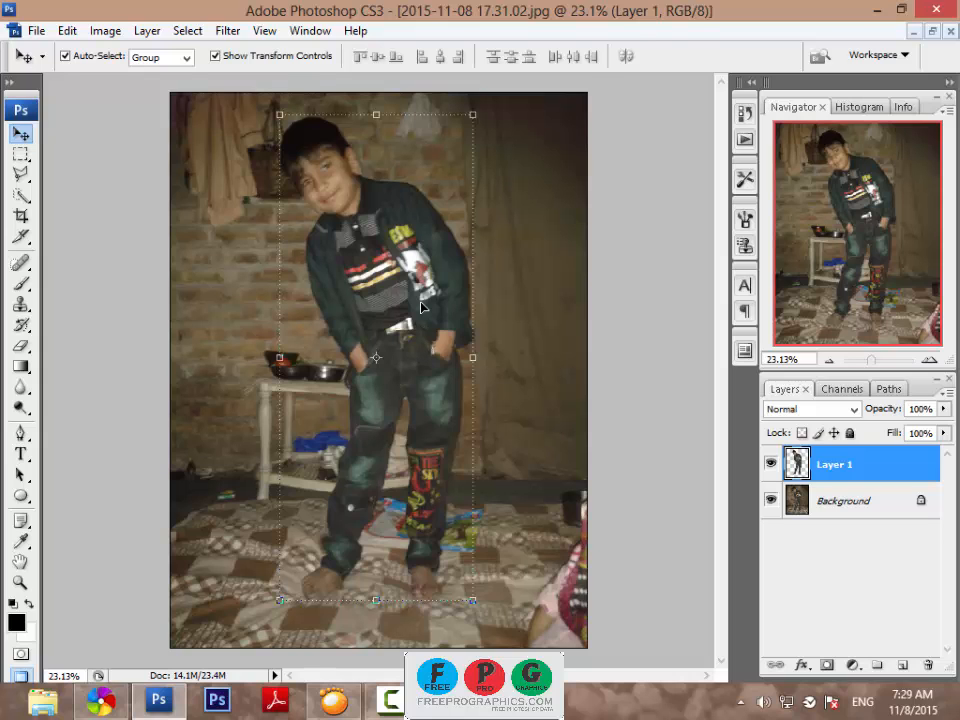
Step: Hide the Background layer, move the cut-out boy up to the canvas's upper edge, and restore the floating document window
left_click(771, 500)
left_click_drag(425, 210, 451, 189)
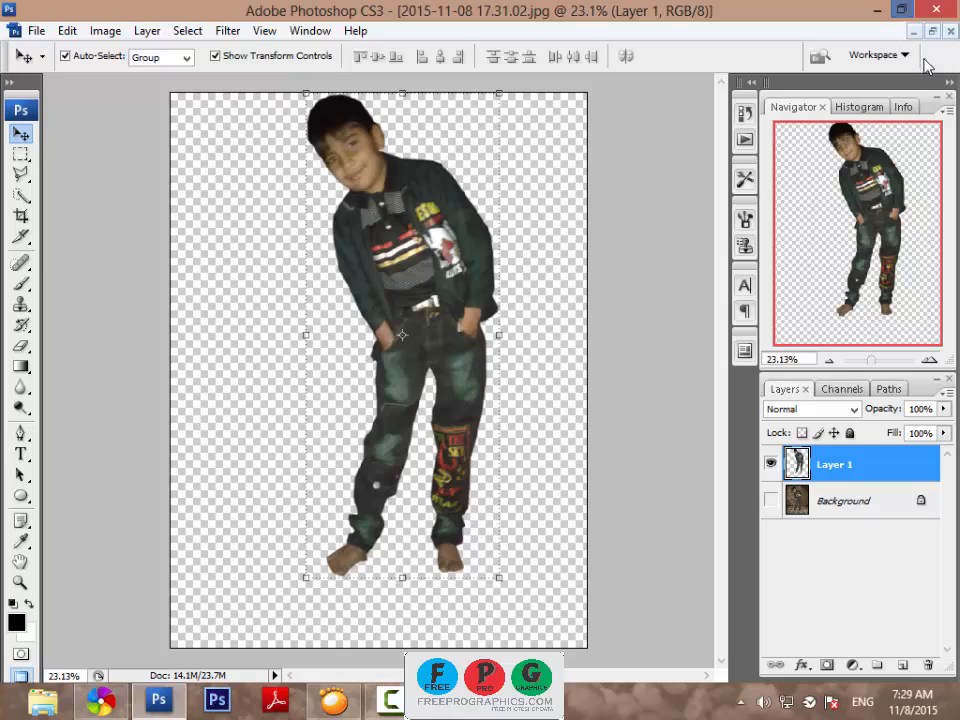
left_click(934, 33)
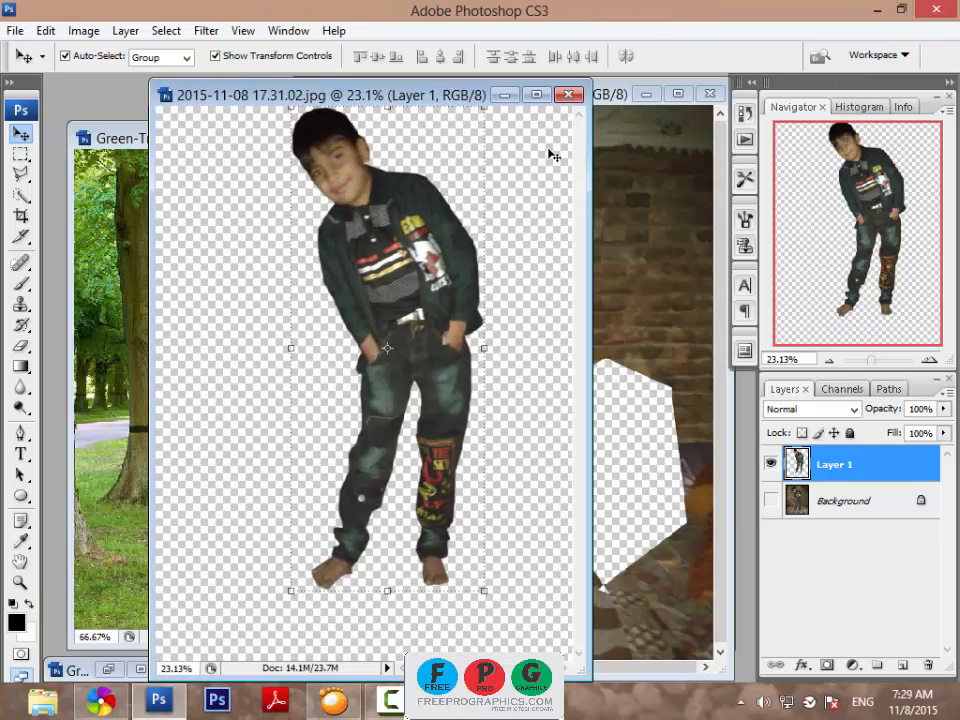
Step: In 2015-11-08 17.35.39.jpg, show Layer 1, hide Layer 0 and shift the cut-out boy slightly down
left_click(640, 92)
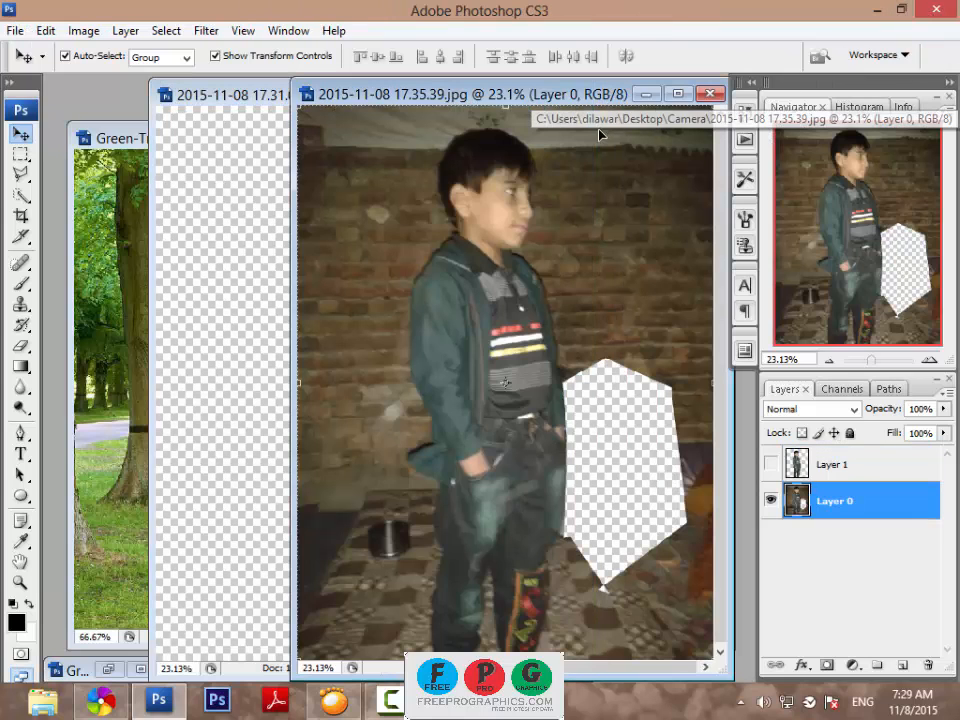
left_click(771, 464)
left_click(771, 500)
left_click_drag(508, 347, 513, 380)
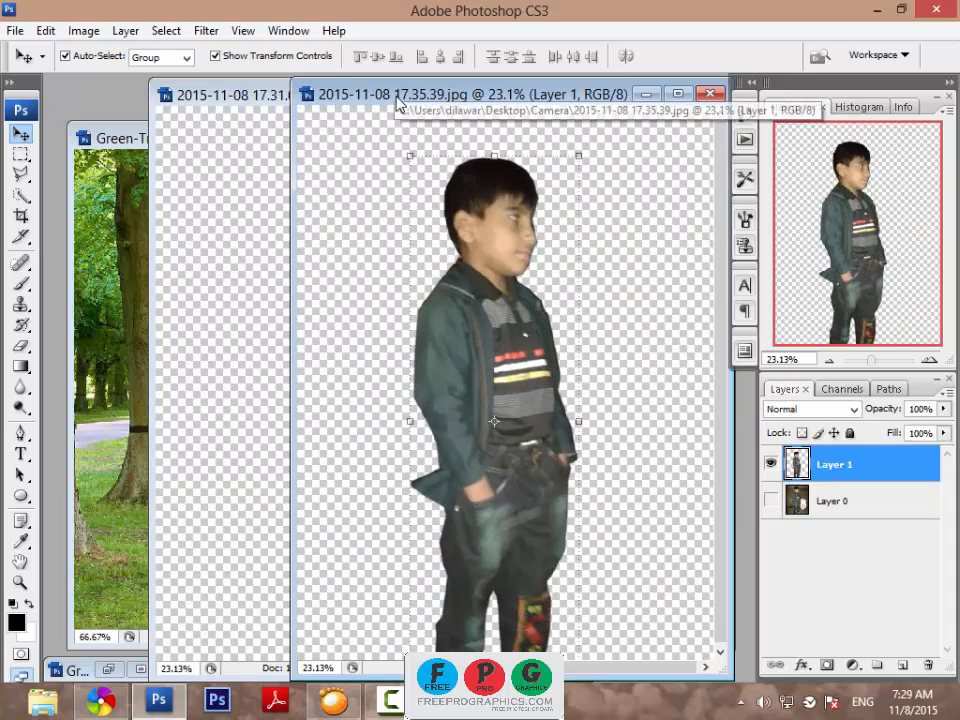
Step: Rearrange the floating windows so the garden document is in front with the cut-out boys in both photo windows still reachable
left_click_drag(398, 103, 499, 104)
left_click(279, 101)
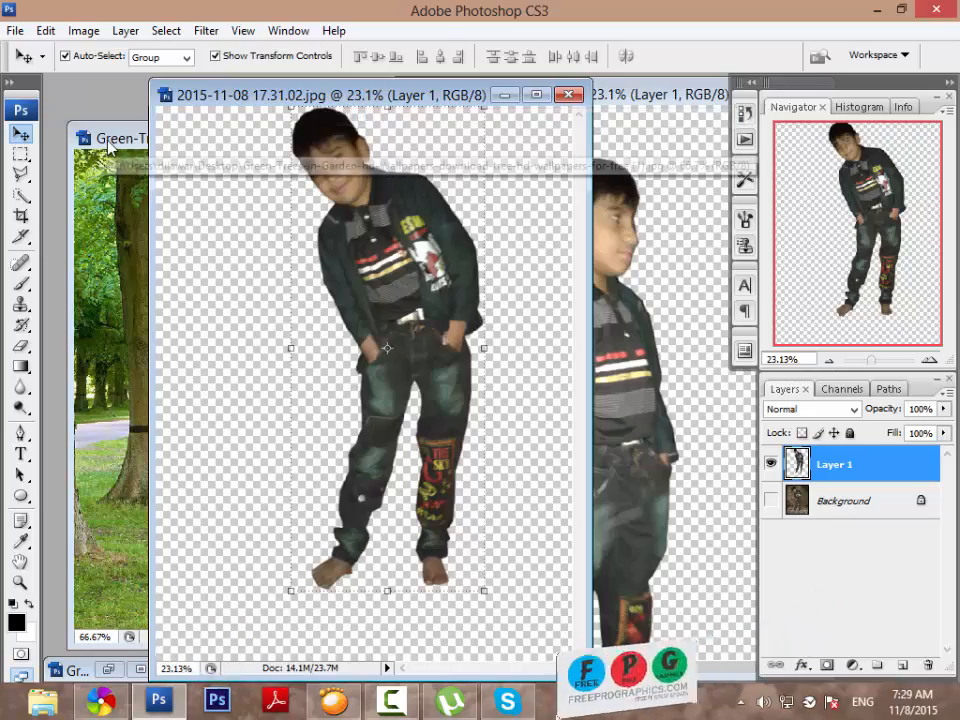
left_click(110, 146)
left_click_drag(448, 137, 420, 161)
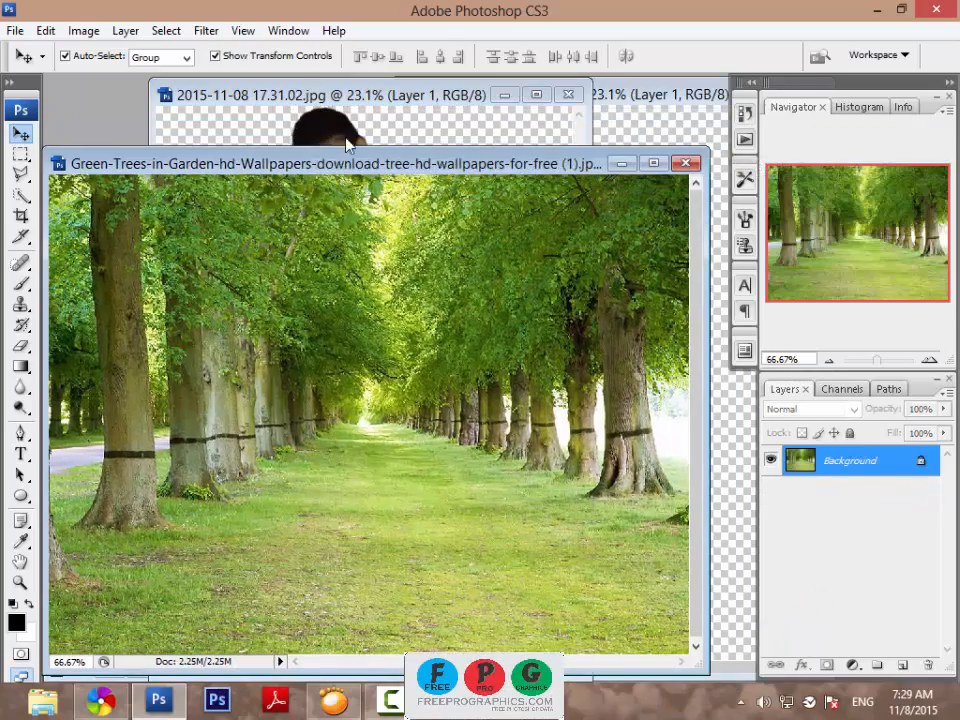
Step: Copy the cut-out boys from 2015-11-08 17.31.02.jpg and 2015-11-08 17.35.39.jpg into the garden document as separate layers
left_click_drag(346, 144, 105, 452)
left_click(607, 100)
left_click_drag(448, 212, 483, 271)
Step: Minimize both boy photo windows and maximize the garden document
left_click_drag(615, 100, 510, 130)
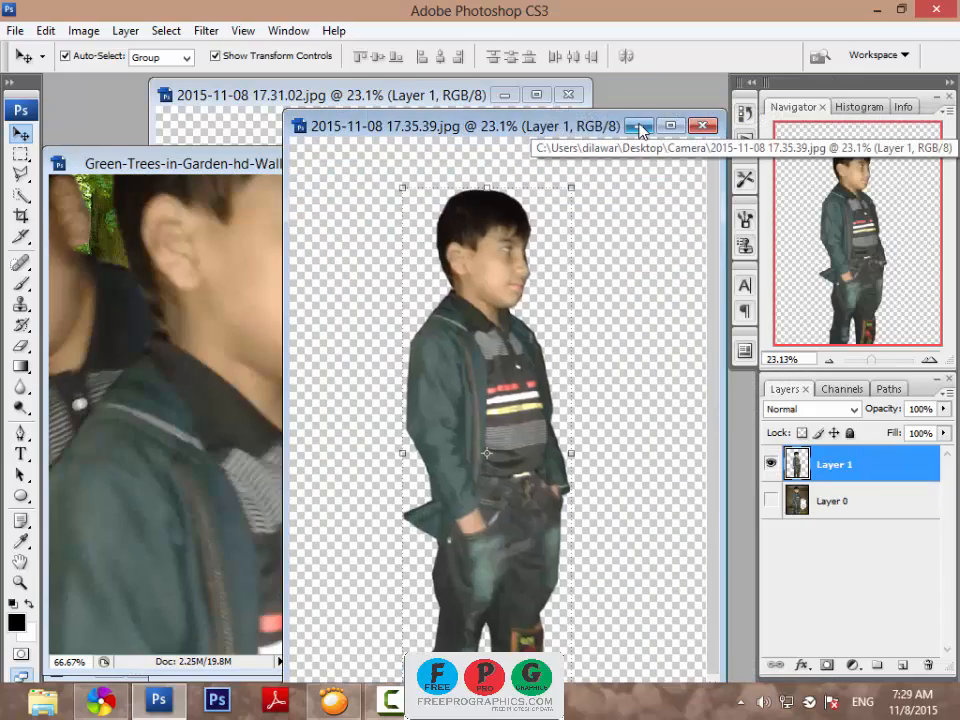
left_click(638, 124)
left_click(506, 96)
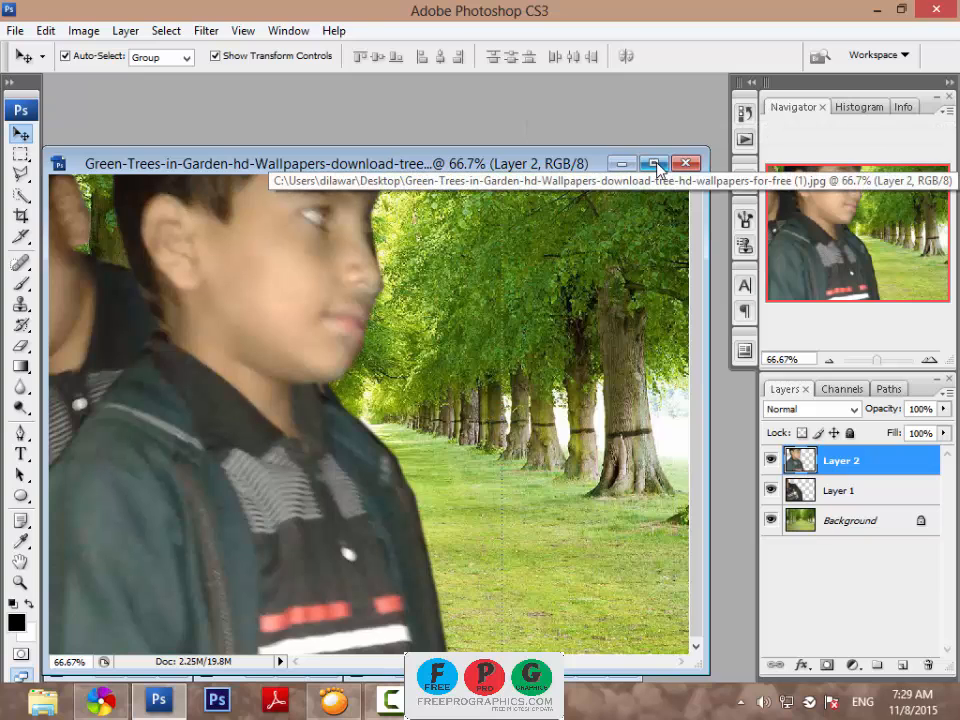
left_click(653, 162)
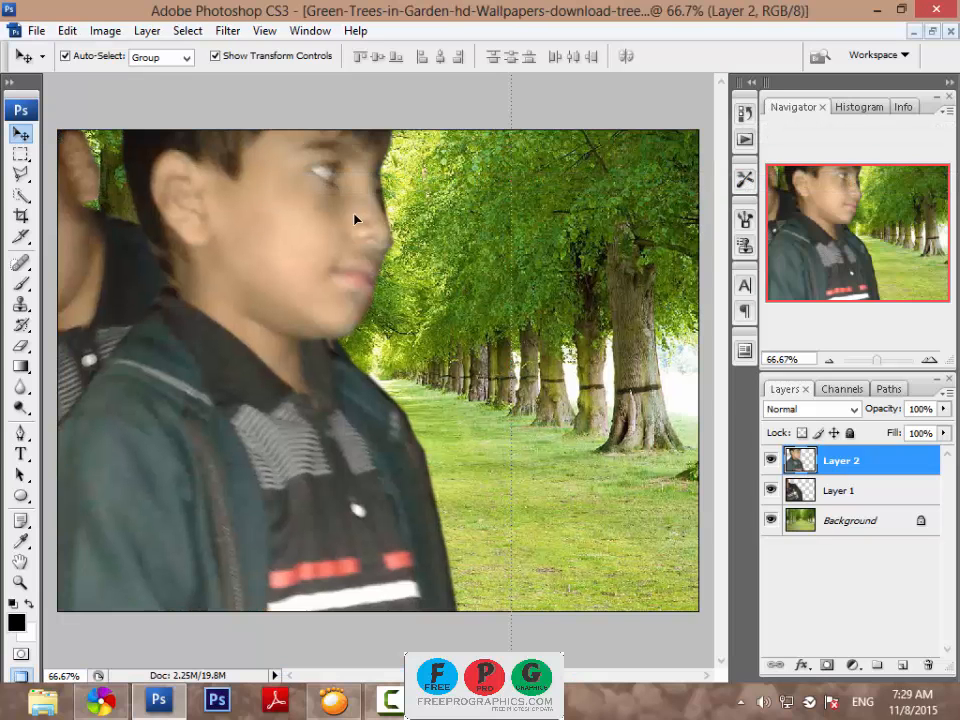
Step: Reposition and hide both boy layers, and convert the Background into a regular layer named Layer 0
left_click_drag(257, 233, 127, 316)
left_click(771, 458)
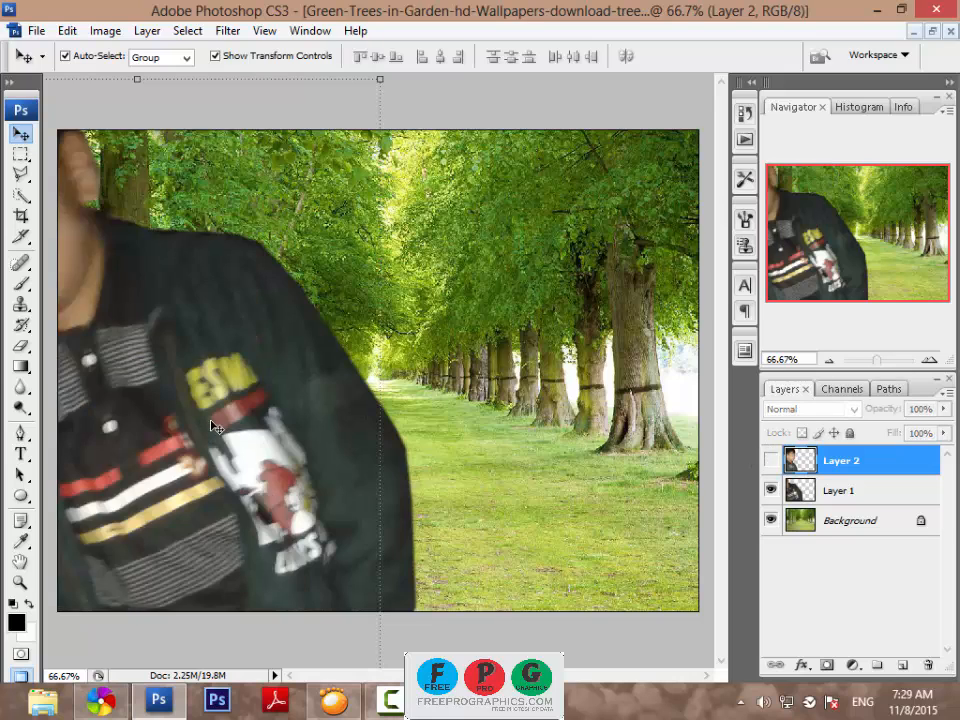
left_click_drag(213, 428, 408, 433)
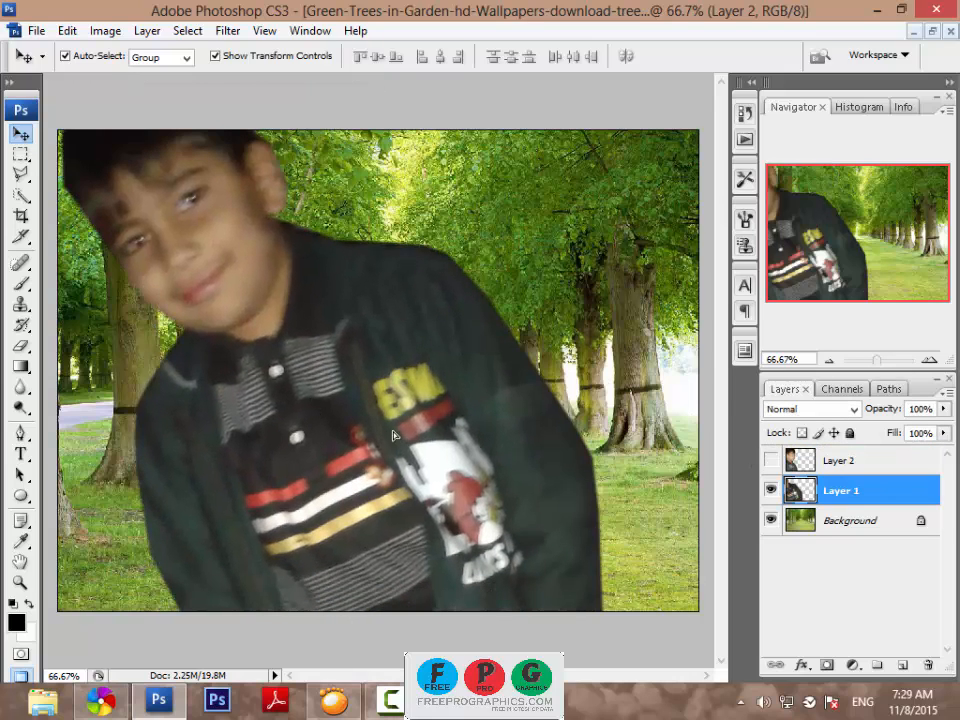
left_click(770, 489)
double_click(820, 523)
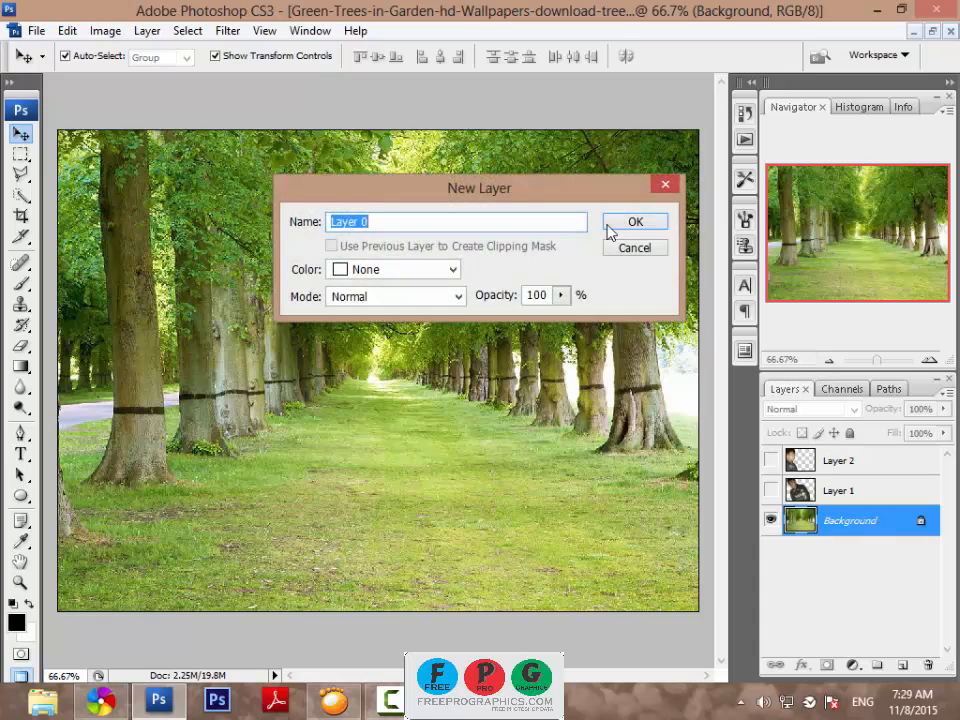
key("Return")
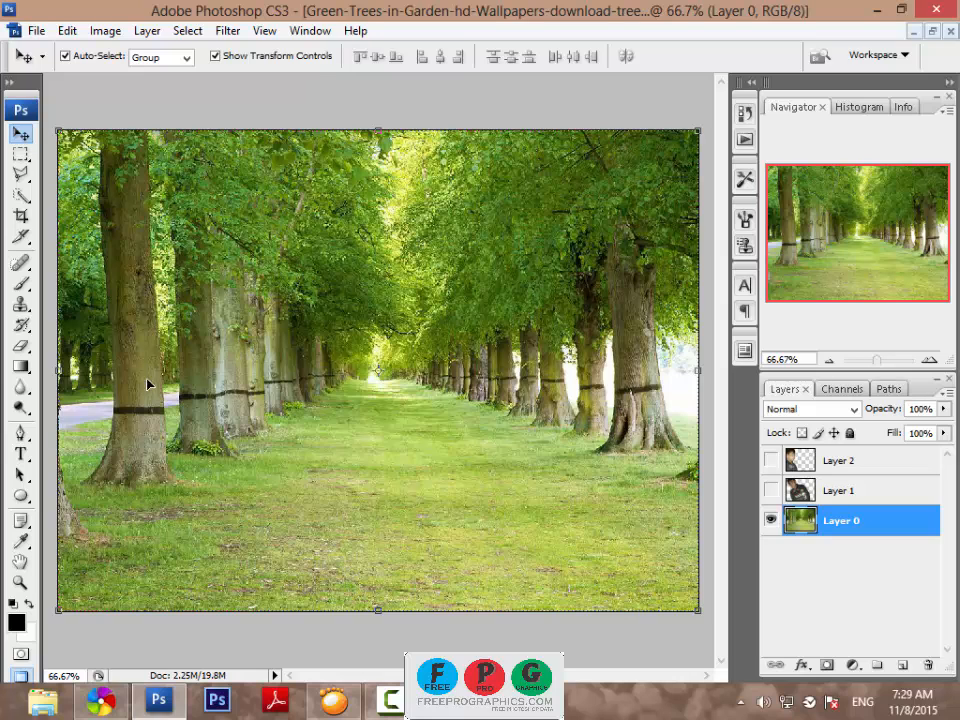
Step: Float the garden document and check the minimized documents for the finished garden composite PSD
left_click(932, 31)
left_click_drag(467, 157, 510, 115)
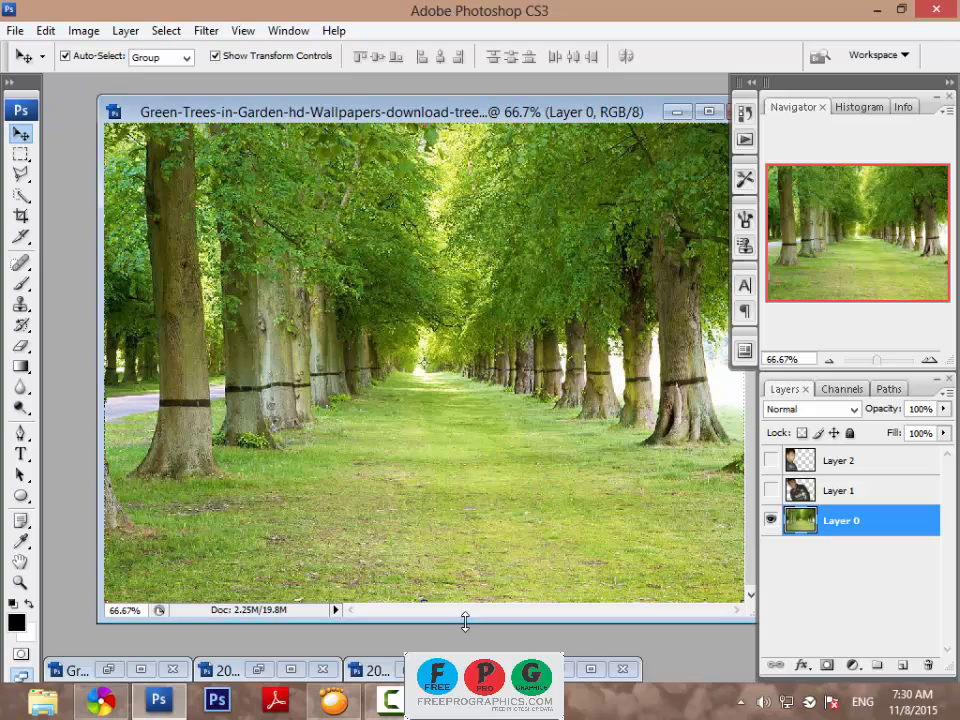
left_click(405, 669)
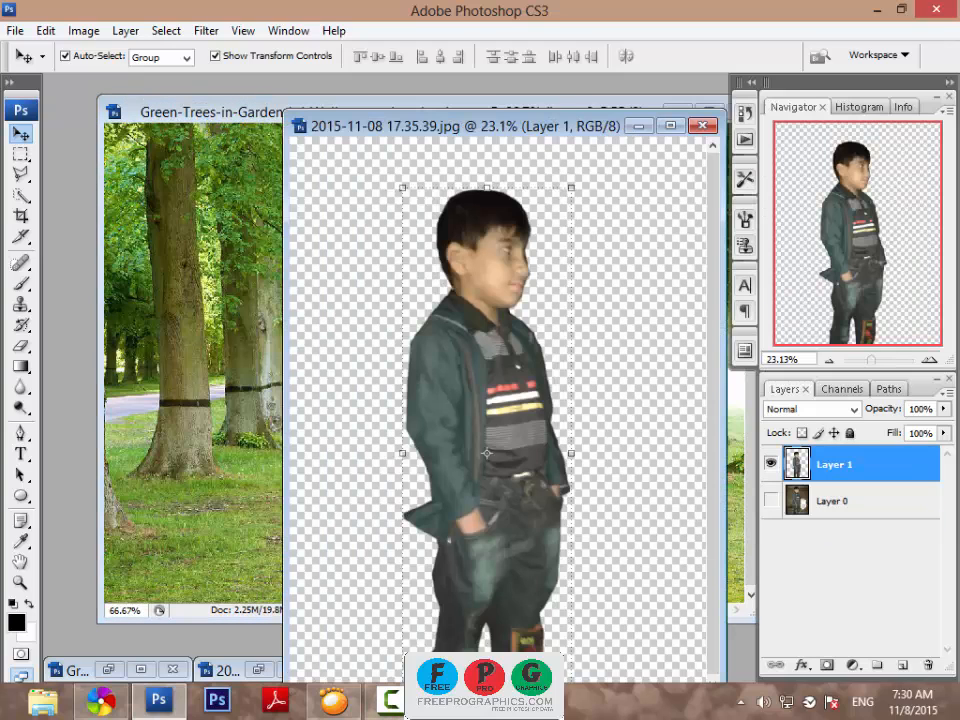
left_click(639, 126)
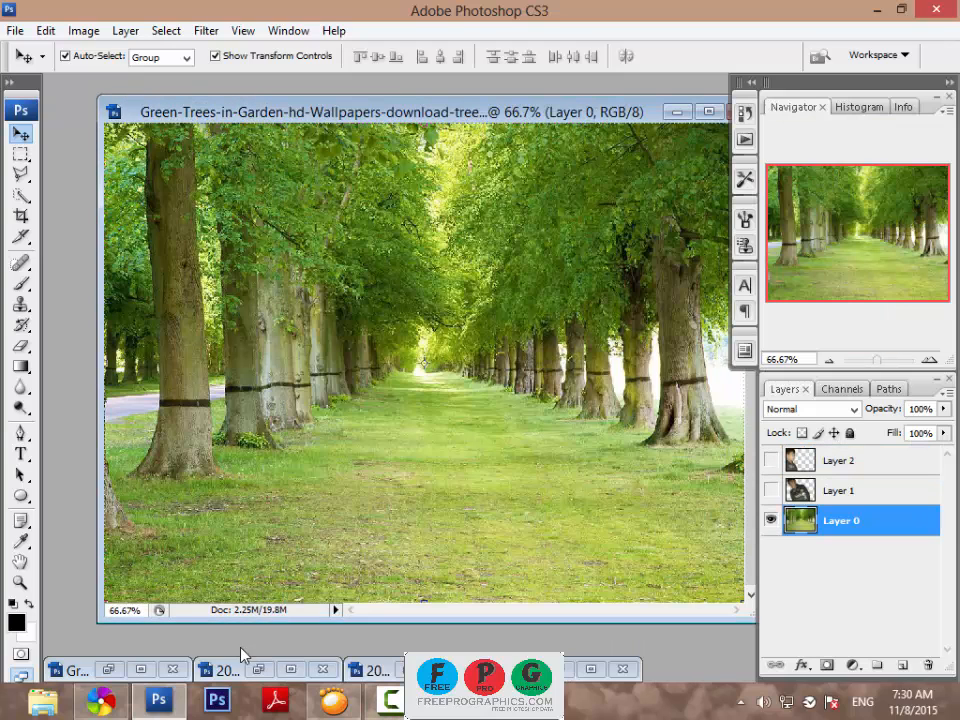
left_click(256, 670)
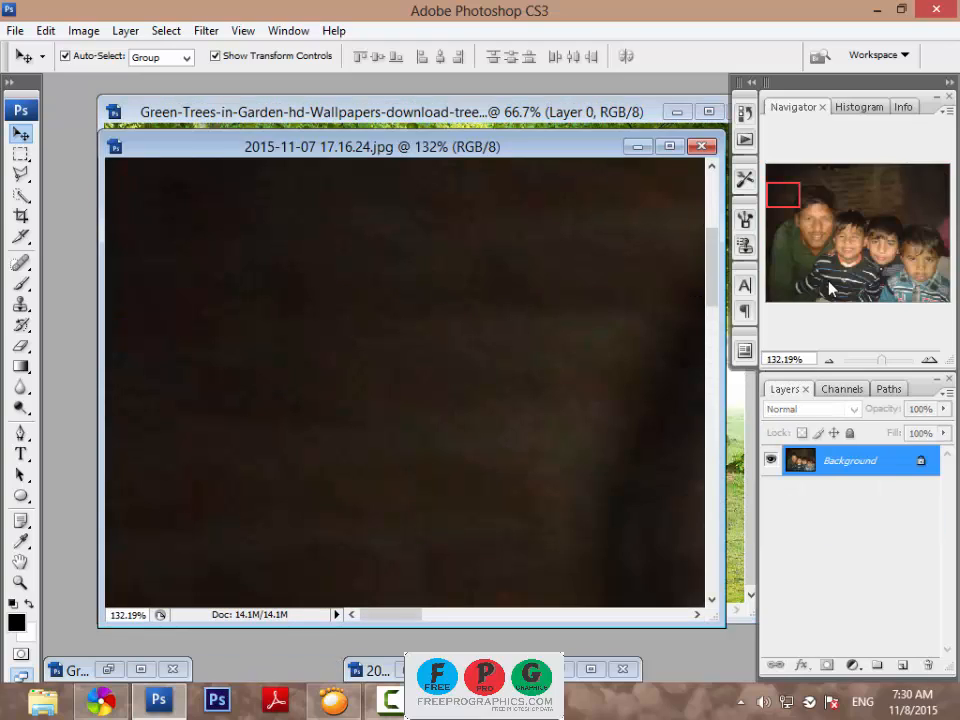
left_click(637, 146)
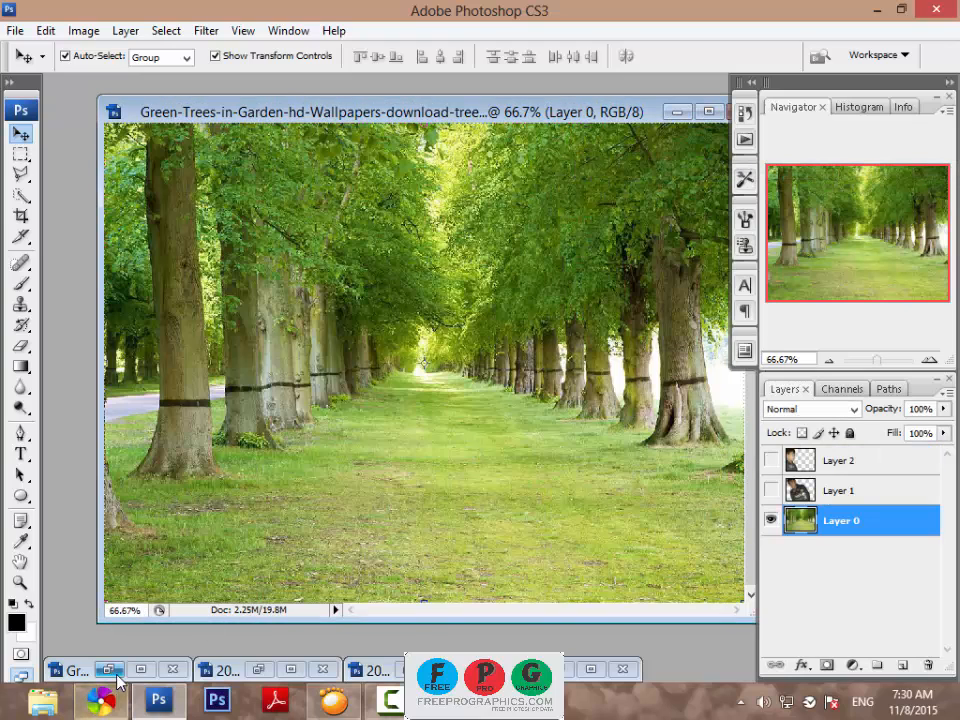
left_click(112, 670)
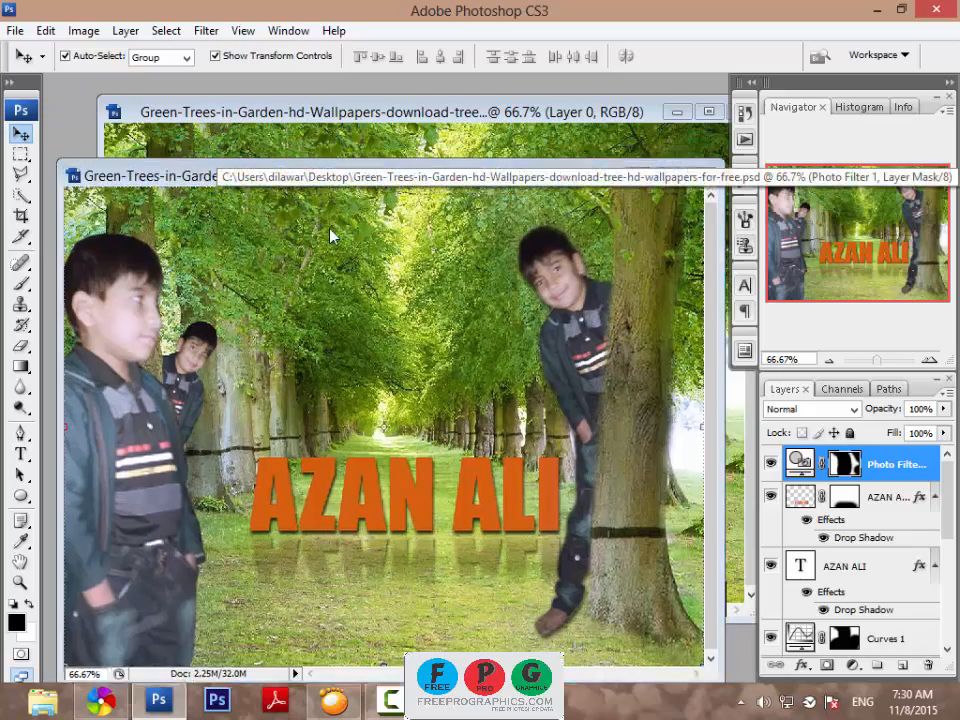
Step: Compare the tree placement in the finished composite PSD with the plain garden document, and return to the maximized garden document
left_click_drag(247, 171, 278, 466)
left_click_drag(377, 512, 369, 204)
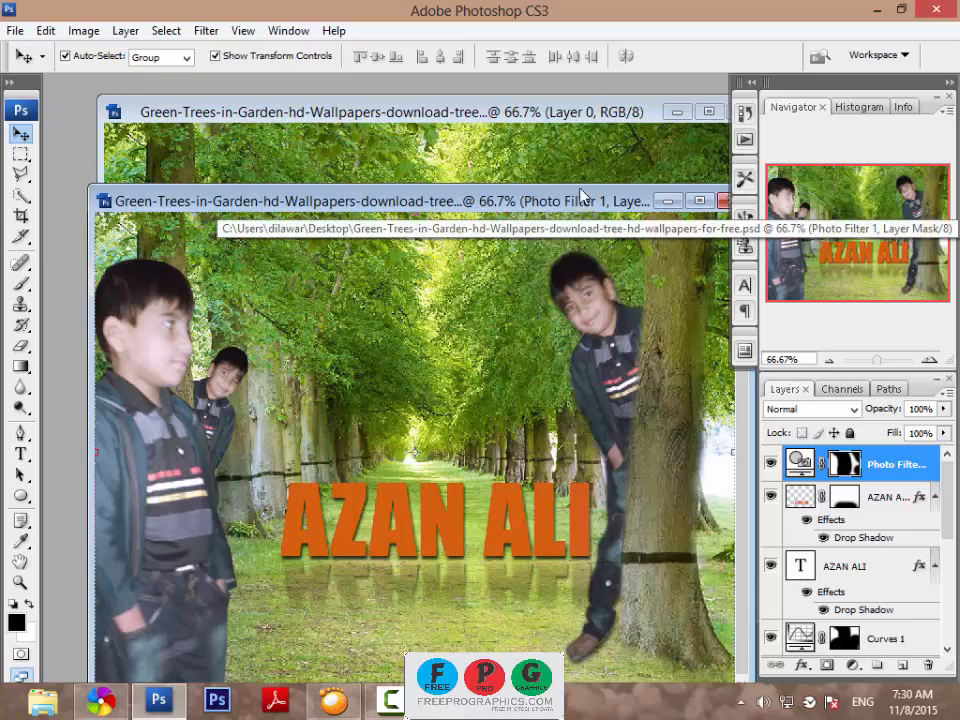
mouse_move(585, 199)
left_mouse_down()
mouse_move(579, 188)
mouse_move(579, 439)
mouse_move(580, 212)
left_mouse_up()
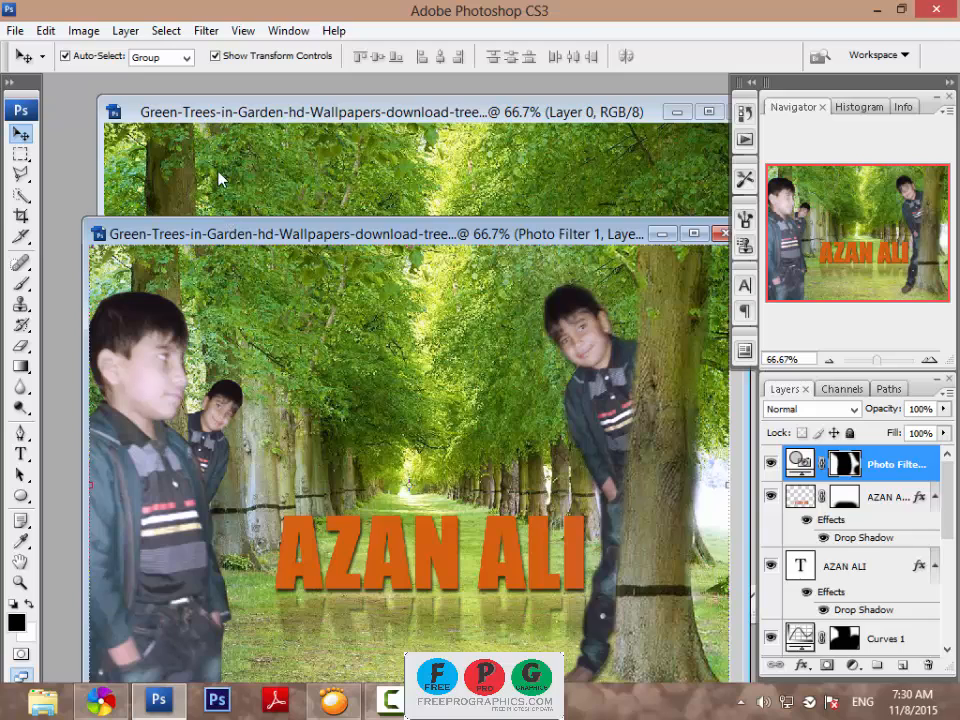
left_click(202, 118)
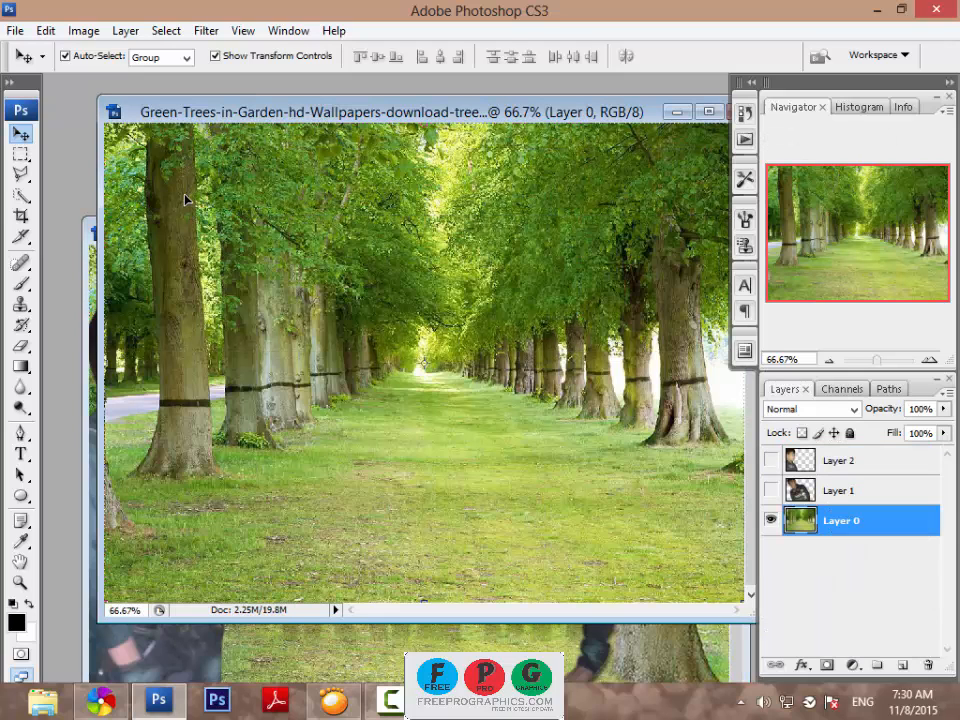
left_click(637, 643)
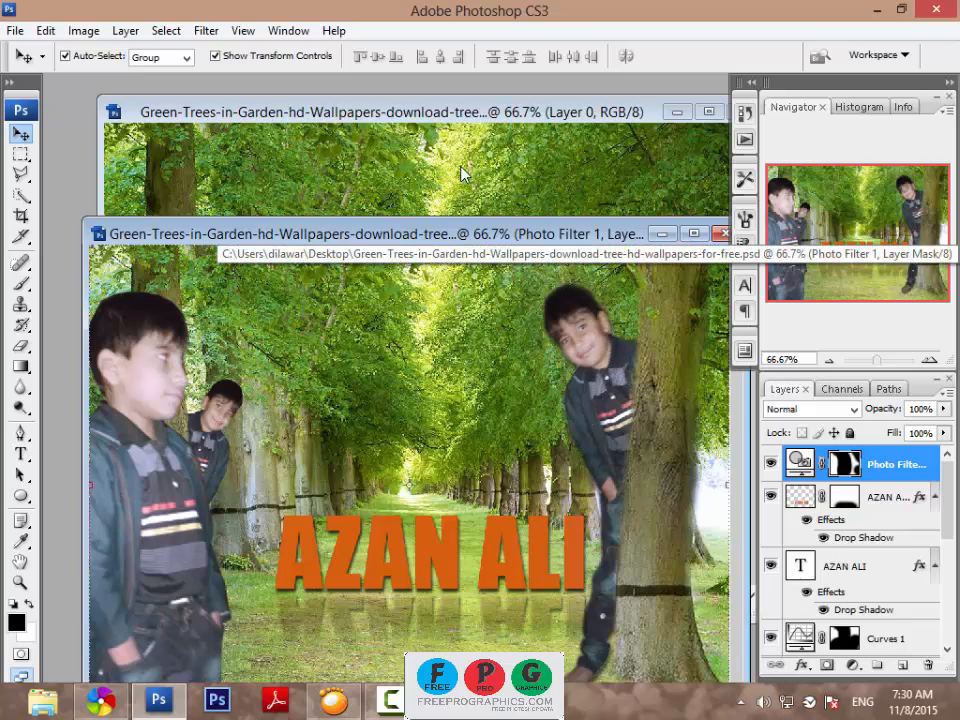
left_click(467, 118)
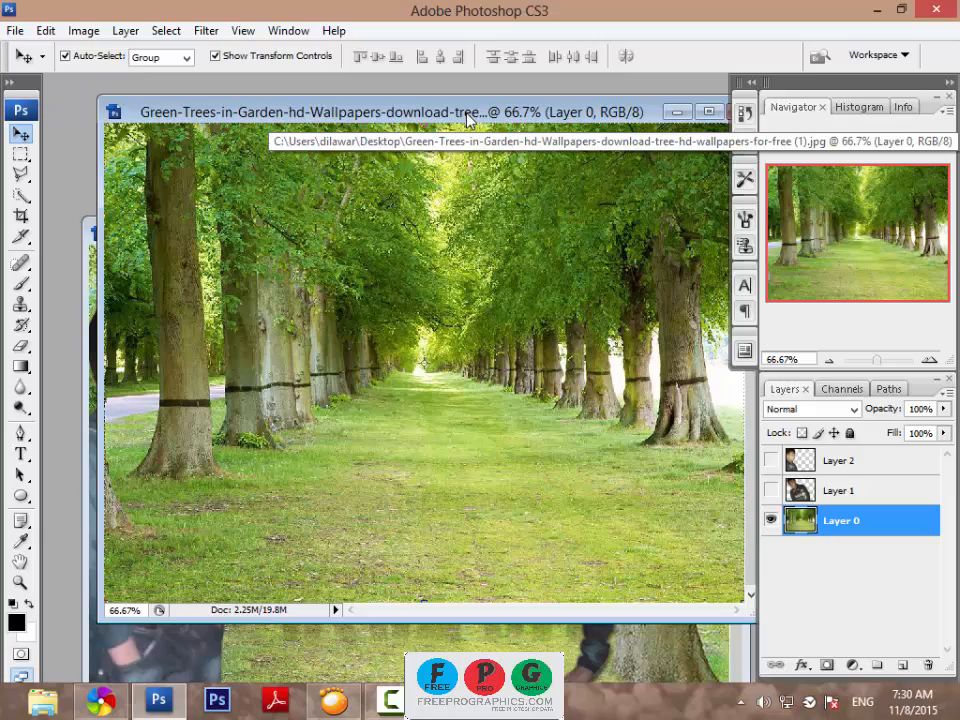
left_click_drag(467, 118, 414, 148)
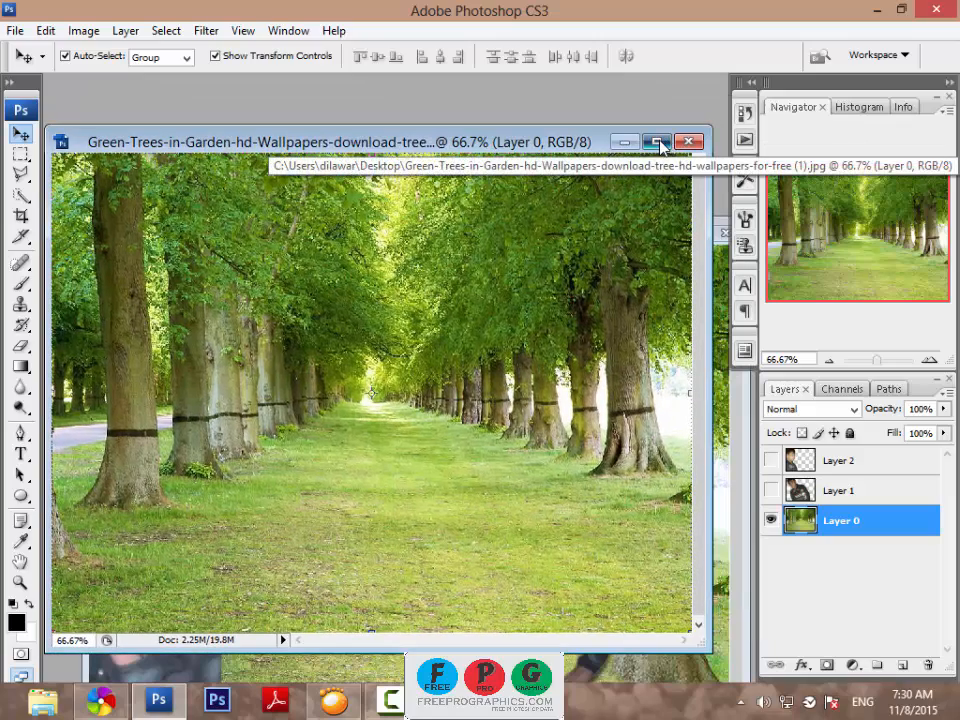
left_click(660, 143)
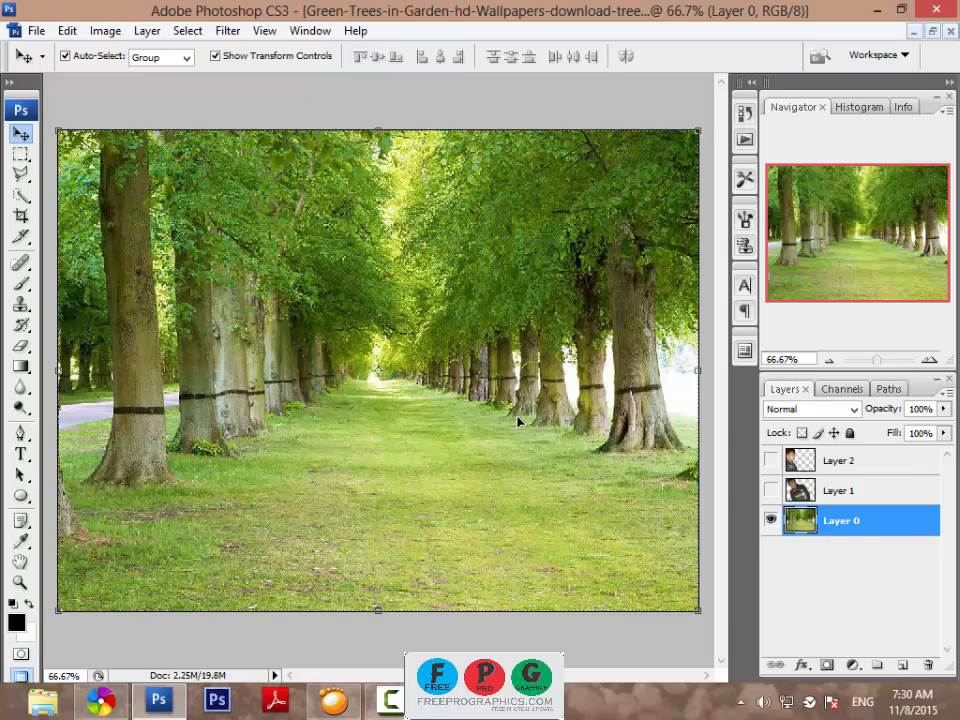
Step: Duplicate Layer 0 and flip the copy horizontally
right_click(857, 523)
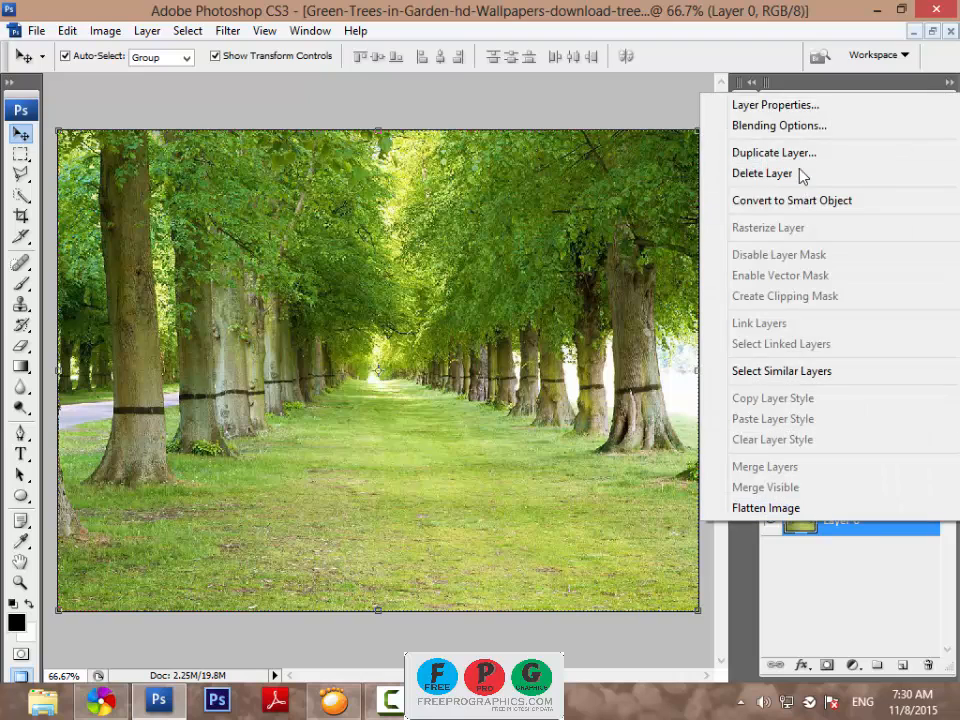
left_click(785, 152)
left_click(668, 215)
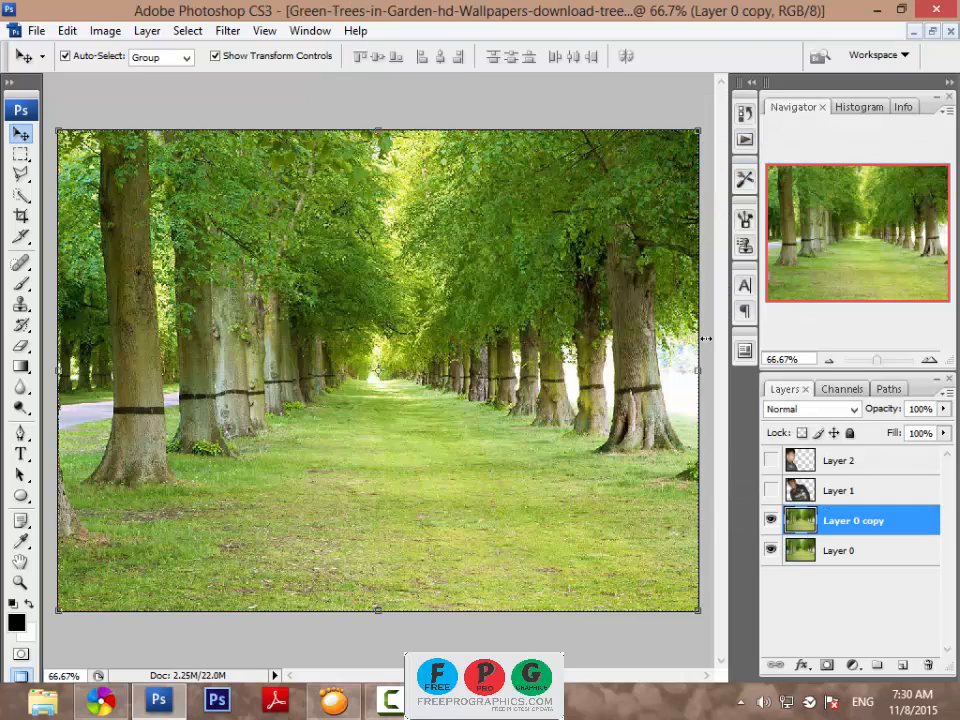
key("ctrl+t")
right_click(642, 352)
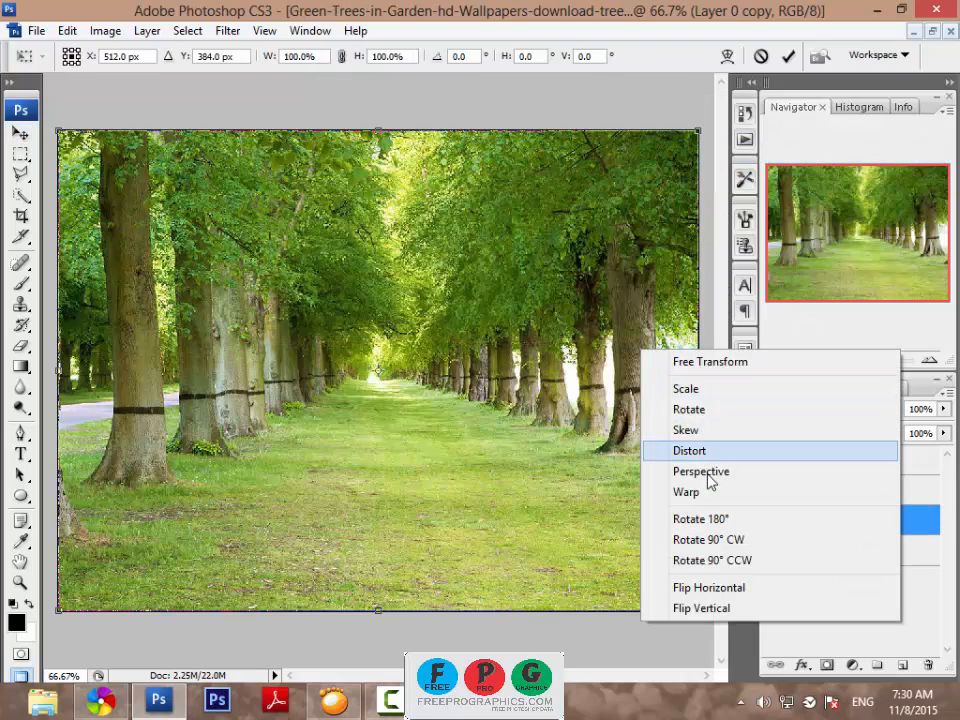
left_click(712, 588)
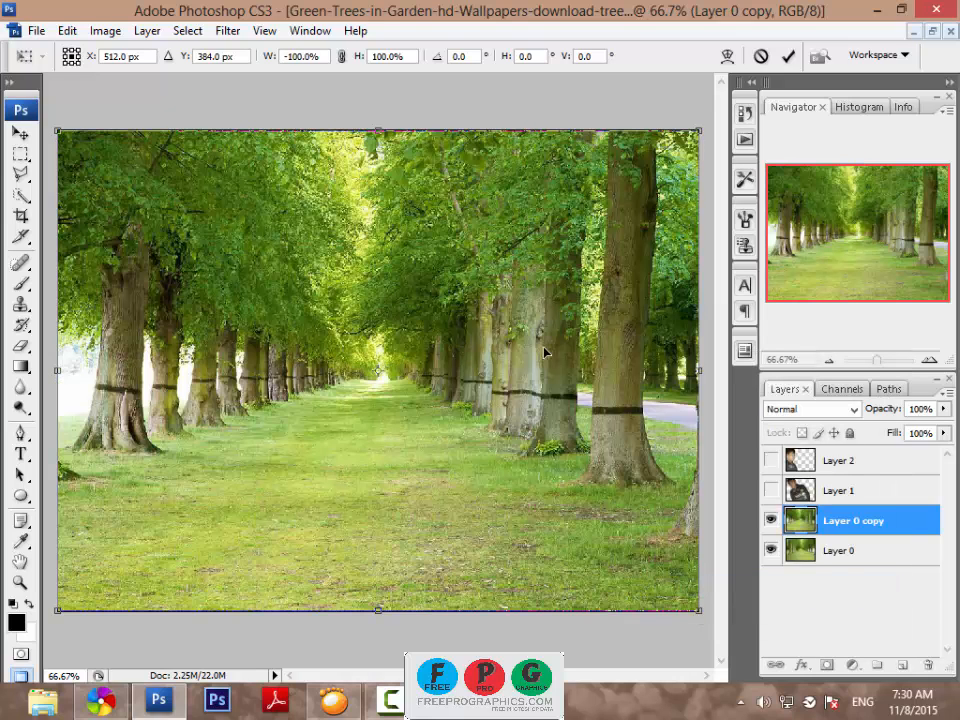
left_click(788, 56)
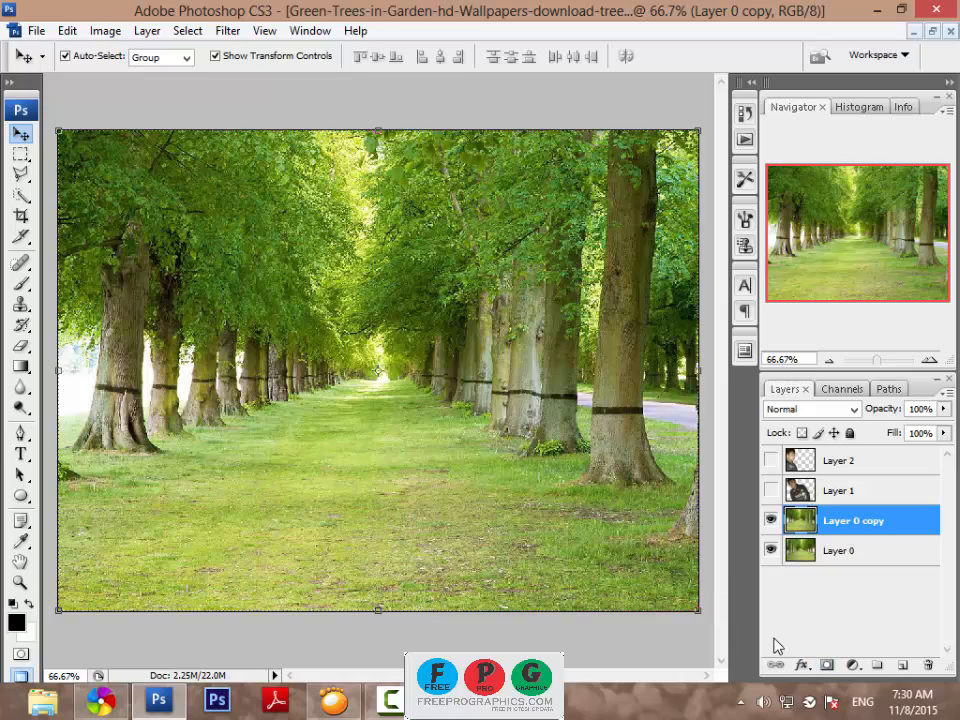
Step: Add a layer mask to Layer 0 copy and paint black with a 700 px soft brush, keeping only the large right-hand tree
left_click(826, 666)
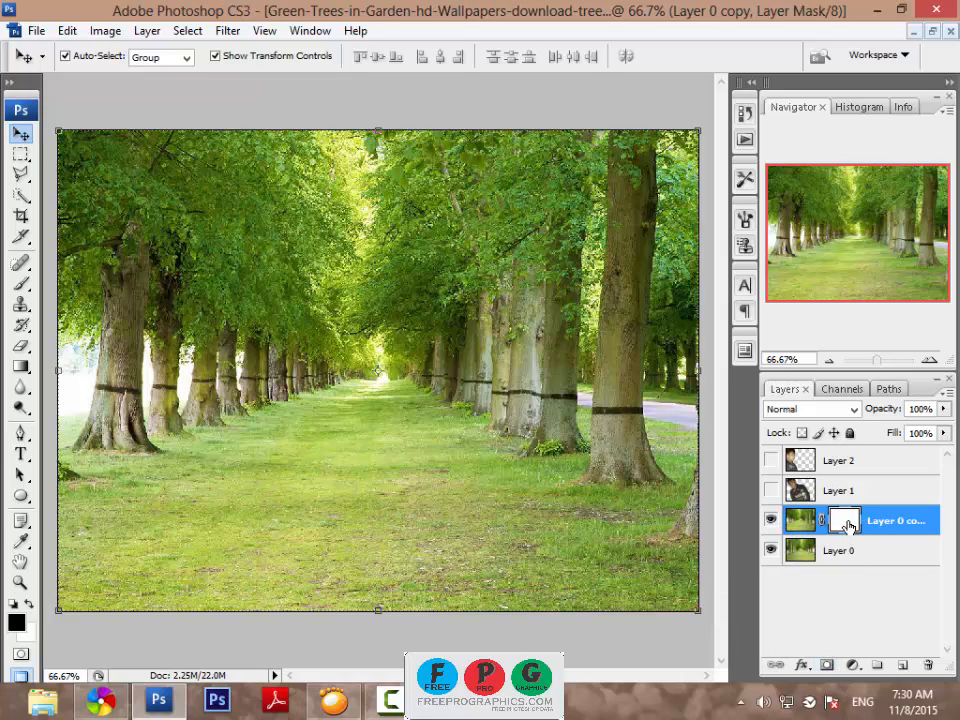
right_click(24, 284)
left_click(110, 284)
mouse_move(122, 285)
left_mouse_down()
mouse_move(110, 225)
mouse_move(268, 440)
mouse_move(343, 375)
mouse_move(259, 541)
mouse_move(200, 585)
mouse_move(386, 175)
mouse_move(396, 410)
mouse_move(388, 392)
left_mouse_up()
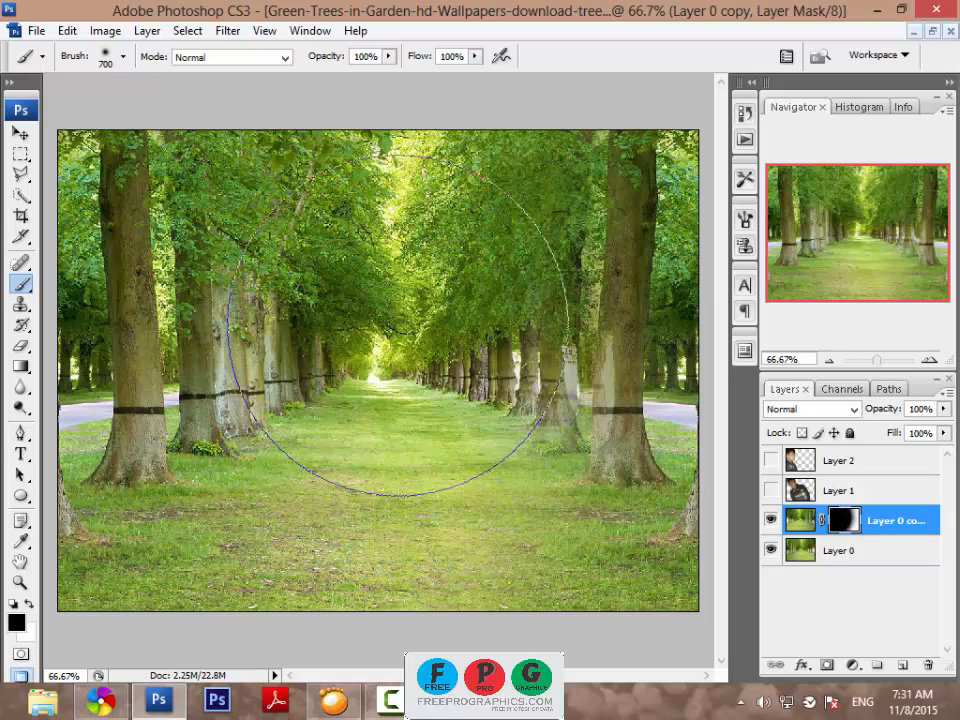
Step: Move the masked Layer 0 copy down and scale it to 131.6%, placing its enlarged tree near the image's right edge
left_click(20, 134)
left_click_drag(422, 332, 283, 343)
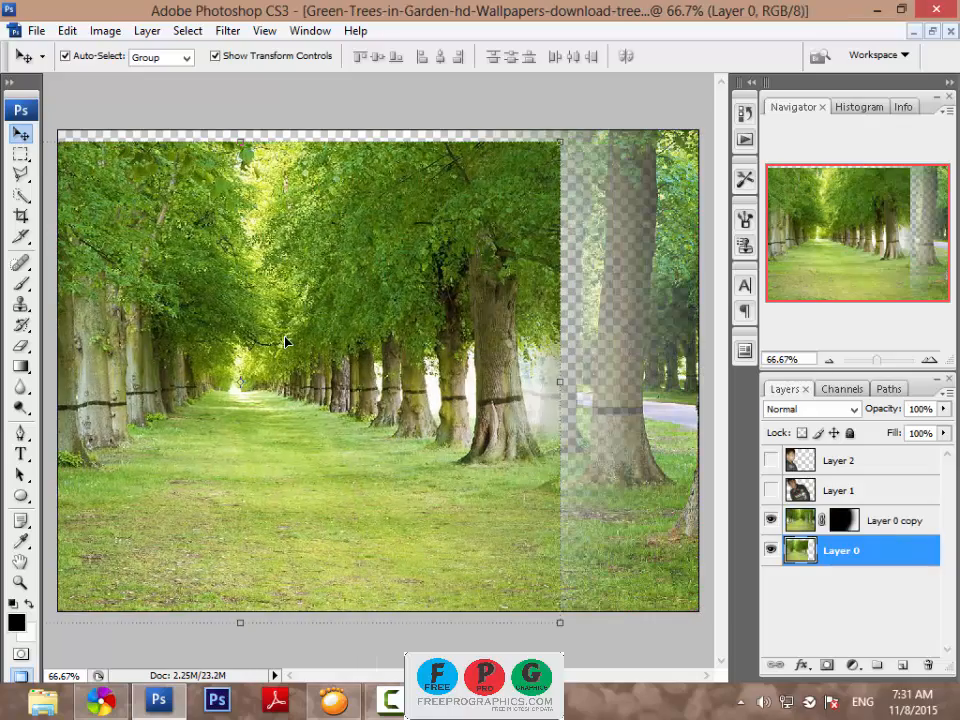
key("ctrl+z")
mouse_move(617, 387)
left_mouse_down()
mouse_move(623, 529)
mouse_move(620, 348)
mouse_move(620, 398)
mouse_move(622, 390)
left_mouse_up()
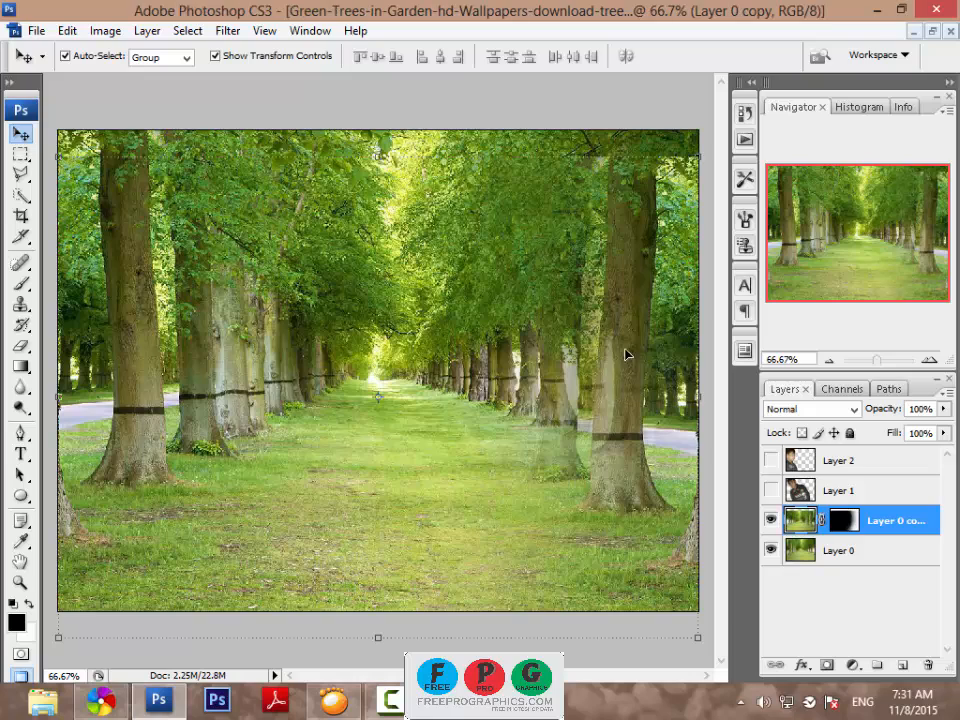
left_click_drag(699, 152, 772, 75)
left_click_drag(657, 400, 597, 413)
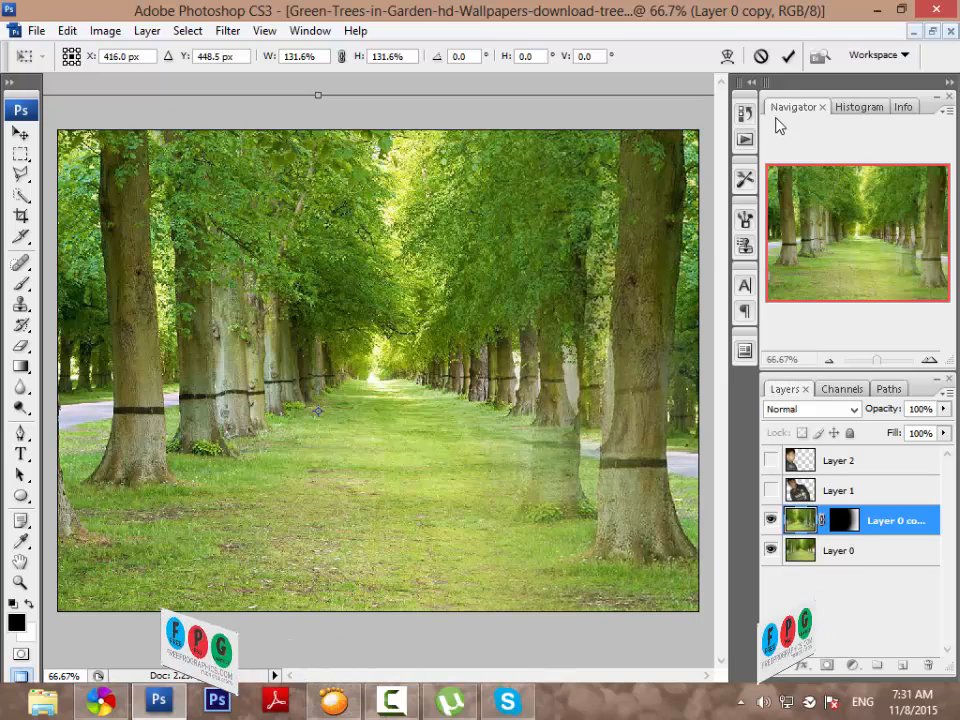
left_click(788, 56)
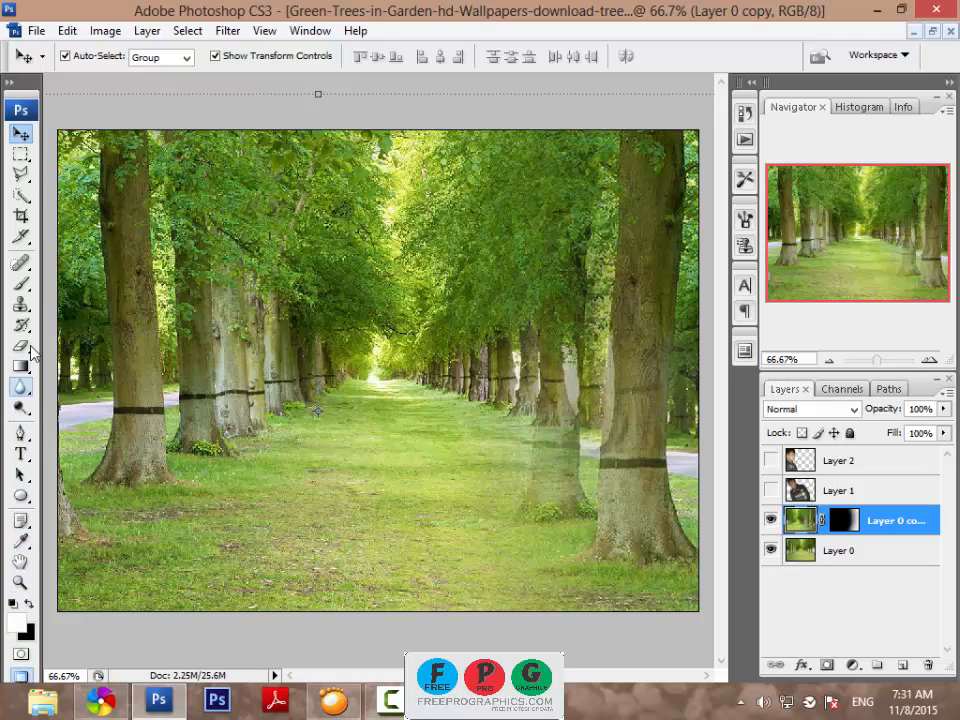
left_click(20, 283)
mouse_move(517, 395)
left_mouse_down()
mouse_move(664, 214)
mouse_move(604, 463)
mouse_move(630, 560)
left_mouse_up()
key("ctrl+z")
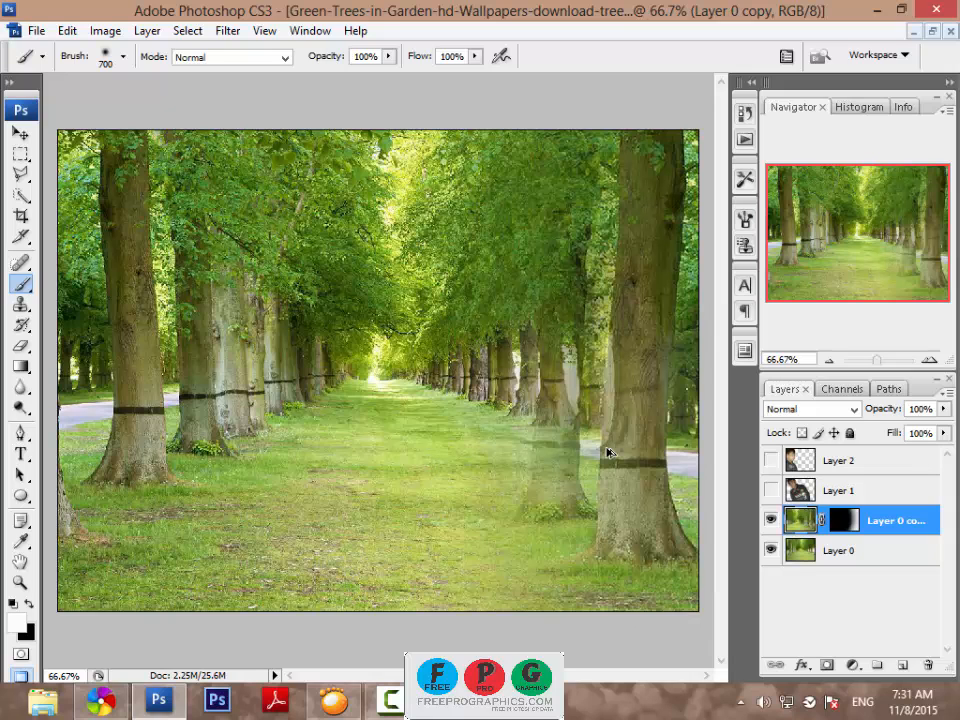
Step: Paint white on the Layer 0 copy mask with the 700 px soft brush to bring back the solid mirrored trees on the right
left_click(843, 525)
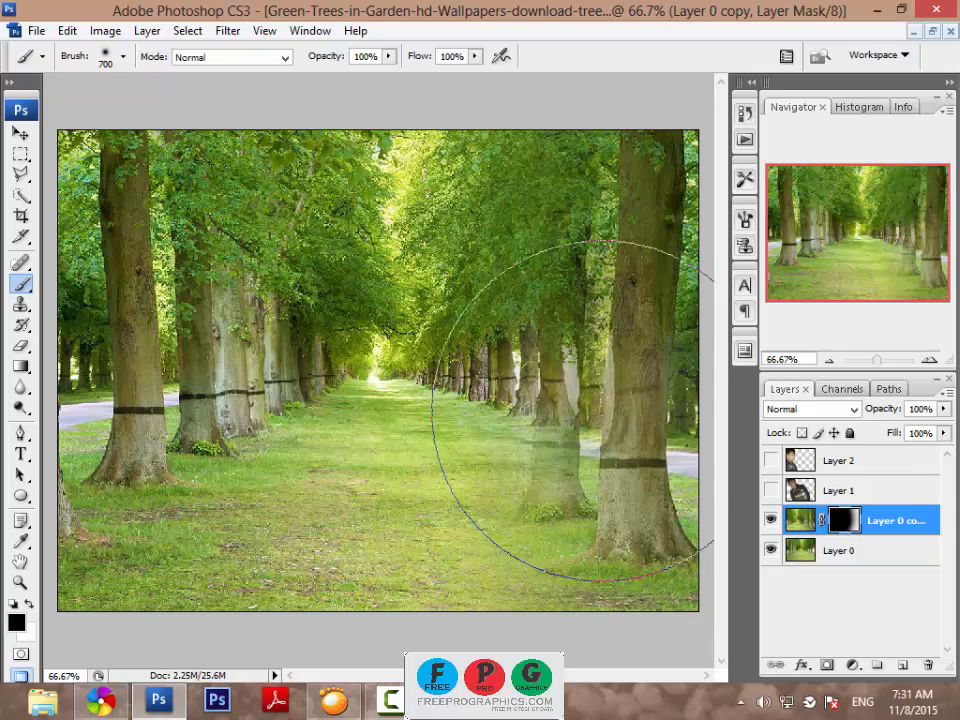
left_click(29, 606)
left_click(29, 604)
mouse_move(489, 381)
left_mouse_down()
mouse_move(605, 145)
mouse_move(580, 390)
mouse_move(560, 415)
mouse_move(645, 510)
mouse_move(638, 528)
mouse_move(527, 470)
mouse_move(525, 175)
mouse_move(555, 150)
mouse_move(410, 432)
mouse_move(395, 432)
mouse_move(526, 349)
mouse_move(591, 289)
mouse_move(218, 351)
mouse_move(55, 85)
left_mouse_up()
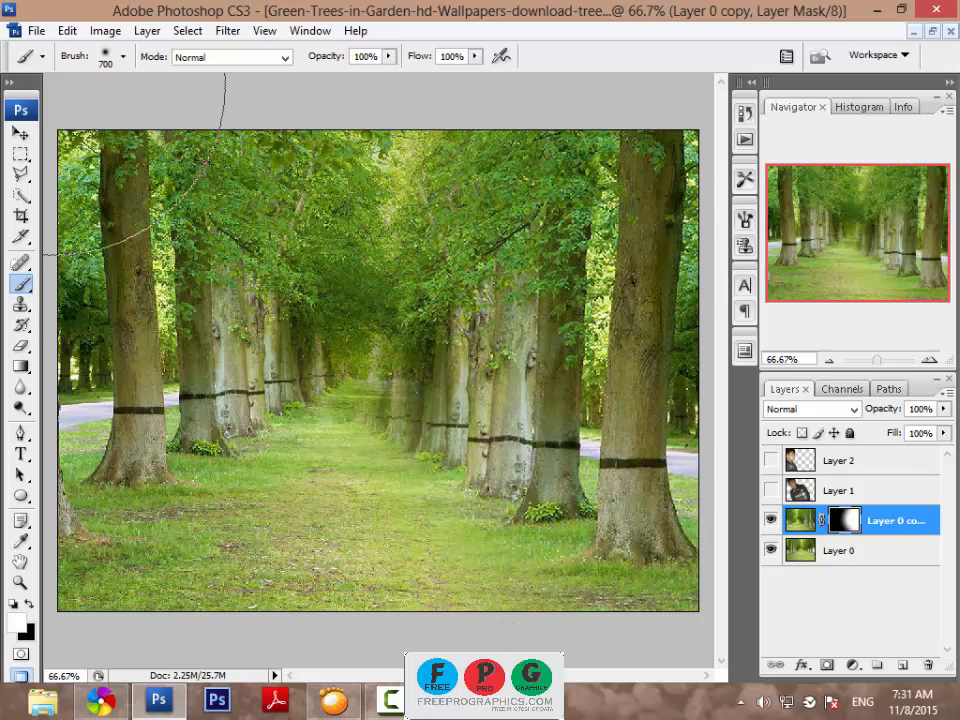
Step: Paint black on the Layer 0 copy mask with the 700 px brush to hide the mirrored trees over the middle of the avenue
left_click(21, 134)
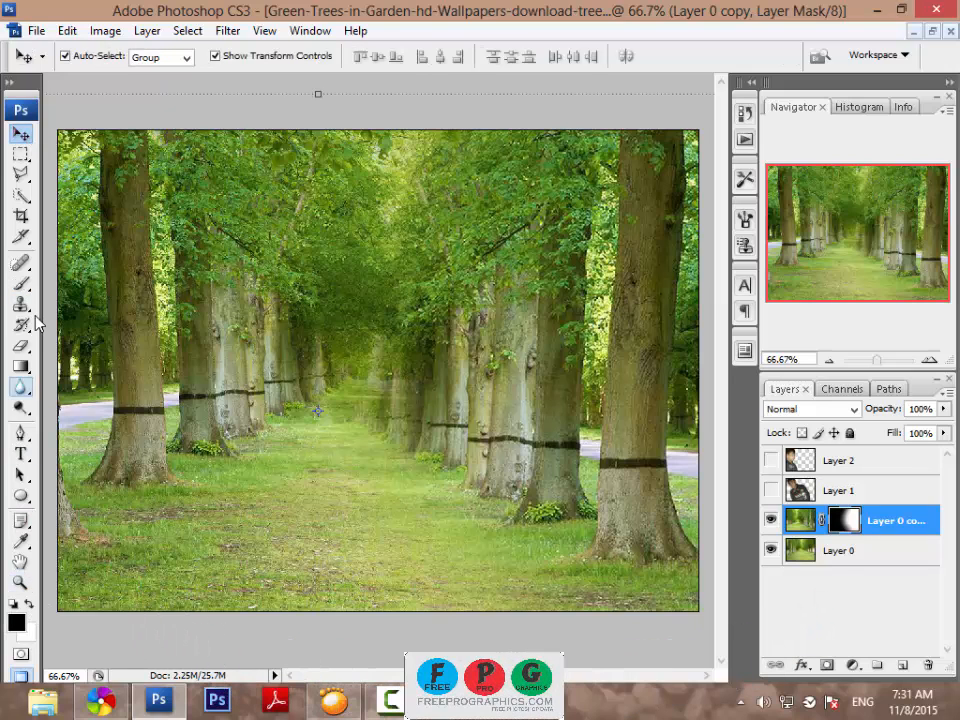
left_click(26, 285)
left_click_drag(432, 437, 300, 249)
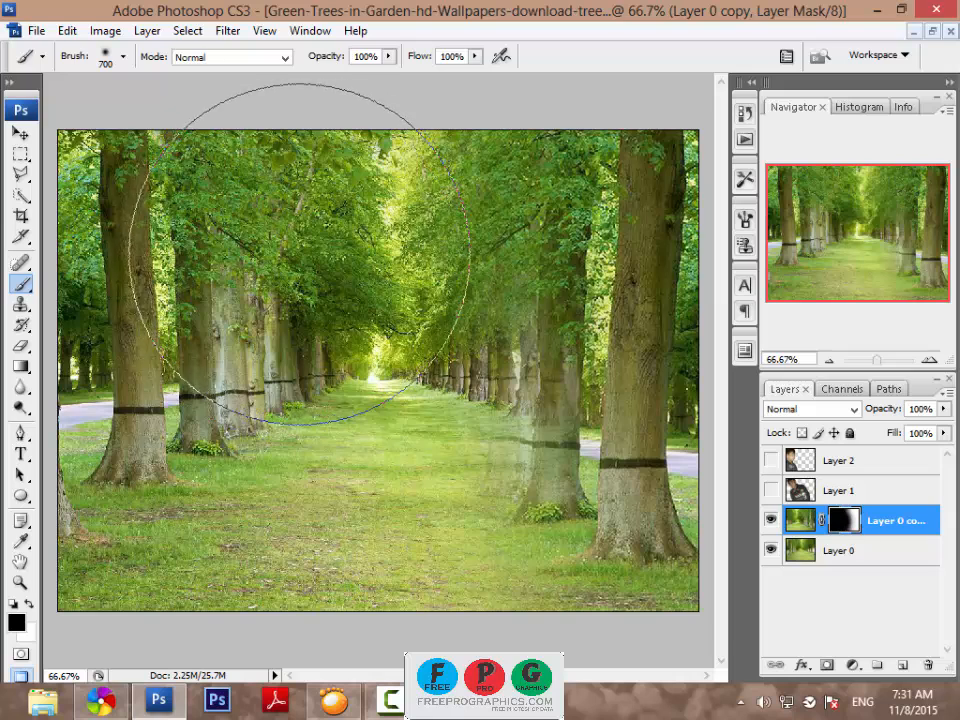
Step: Mask out everything beside the large right-hand tree on Layer 0 copy with a harder black brush, reduced to 250 px and 175 px
right_click(303, 276)
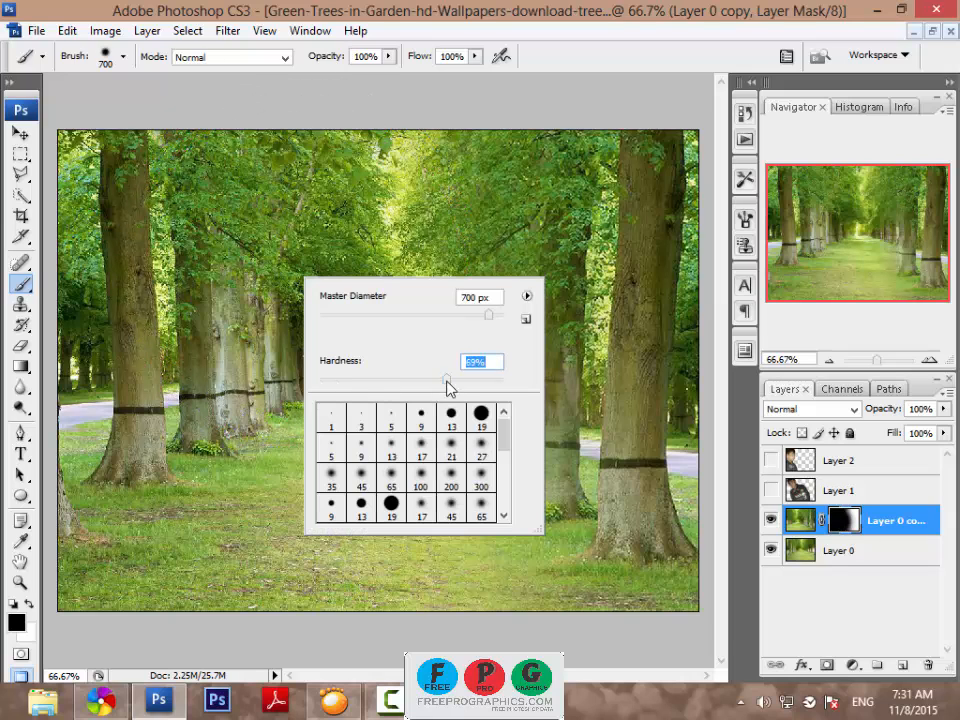
left_click(424, 262)
key("bracketleft")
key("bracketleft")
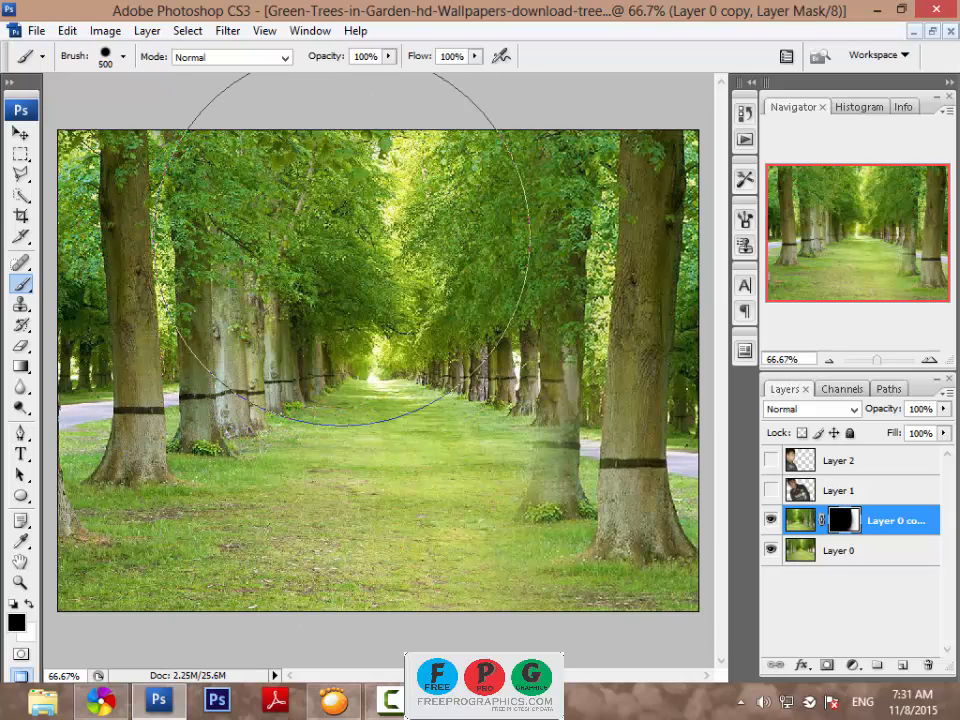
key("bracketleft")
key("bracketleft")
key("bracketleft")
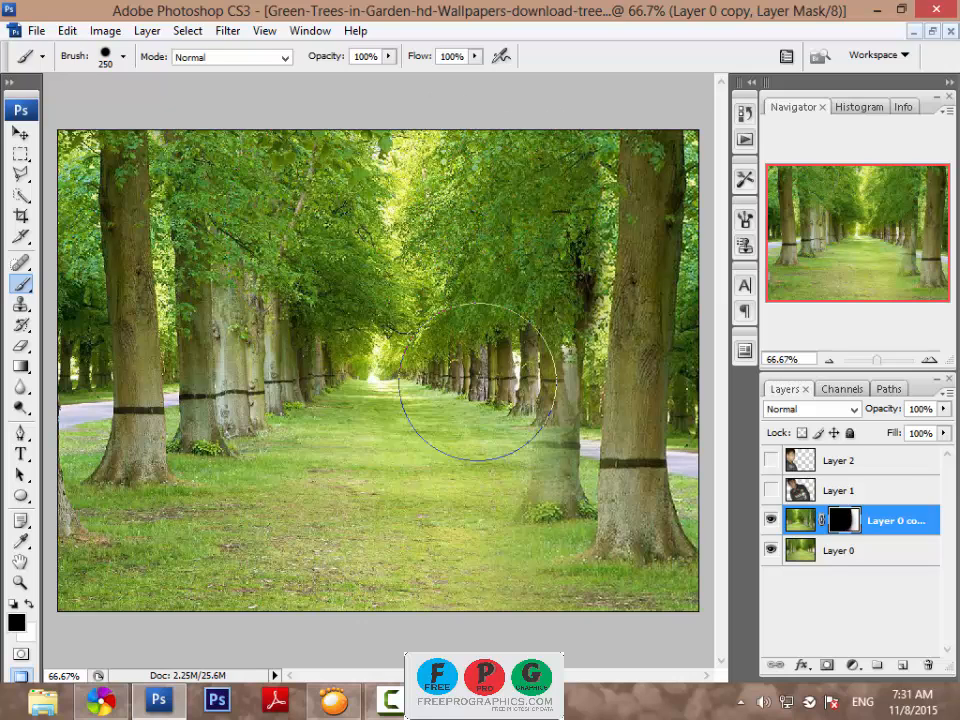
left_click_drag(478, 382, 478, 510)
mouse_move(488, 292)
left_mouse_down()
mouse_move(504, 390)
mouse_move(504, 280)
mouse_move(508, 633)
left_mouse_up()
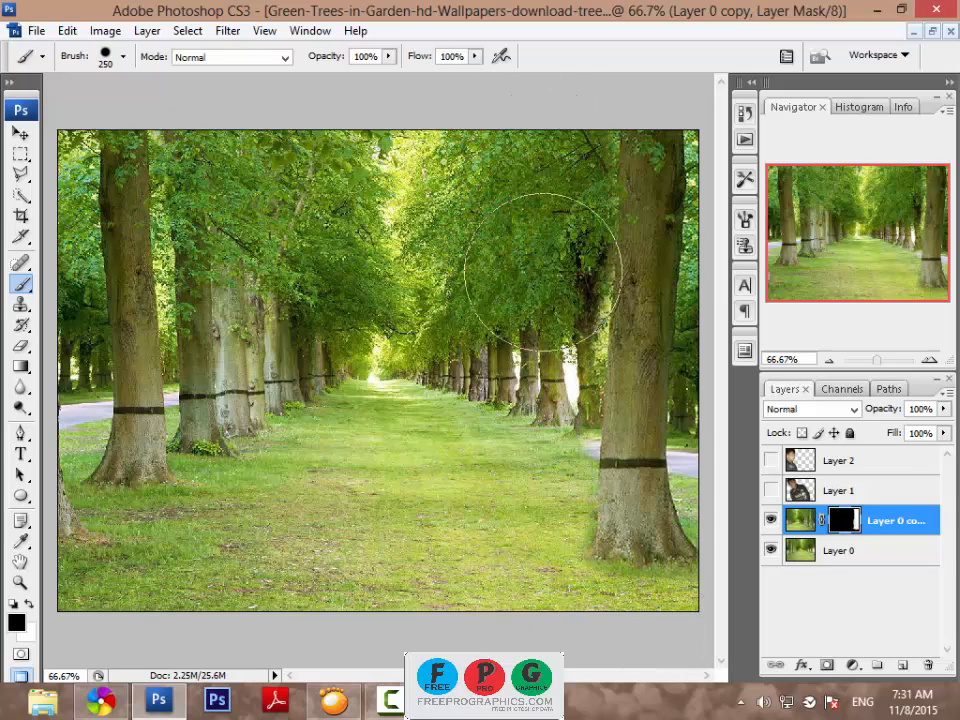
key("bracketleft")
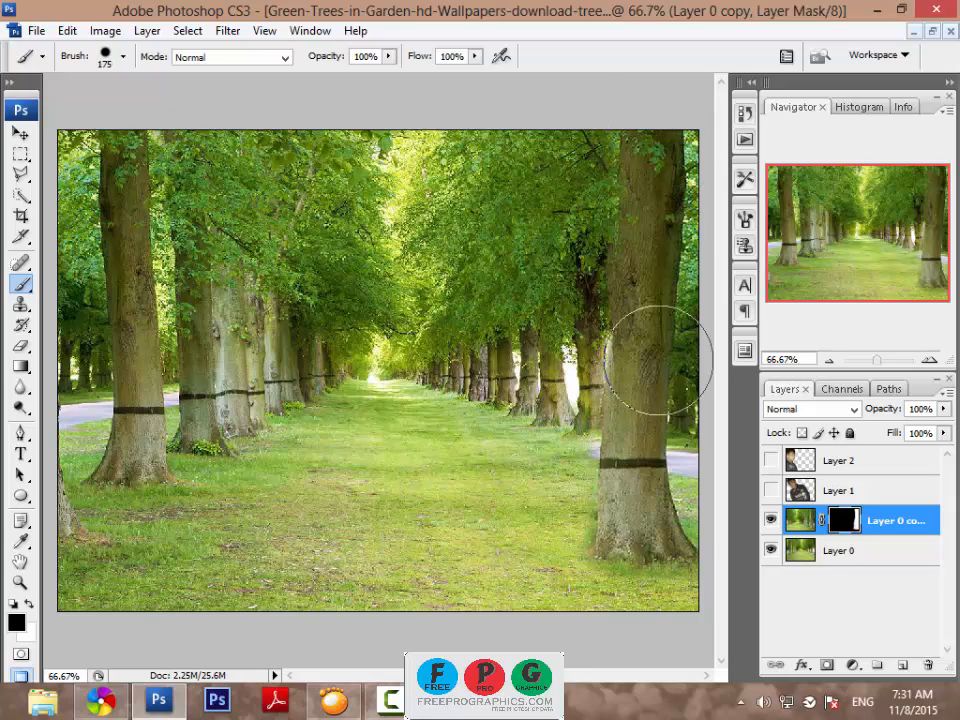
Step: Show Layer 1, scale the boy to 38.6% over the right-hand tree, and place the layer below Layer 0 copy
key("v")
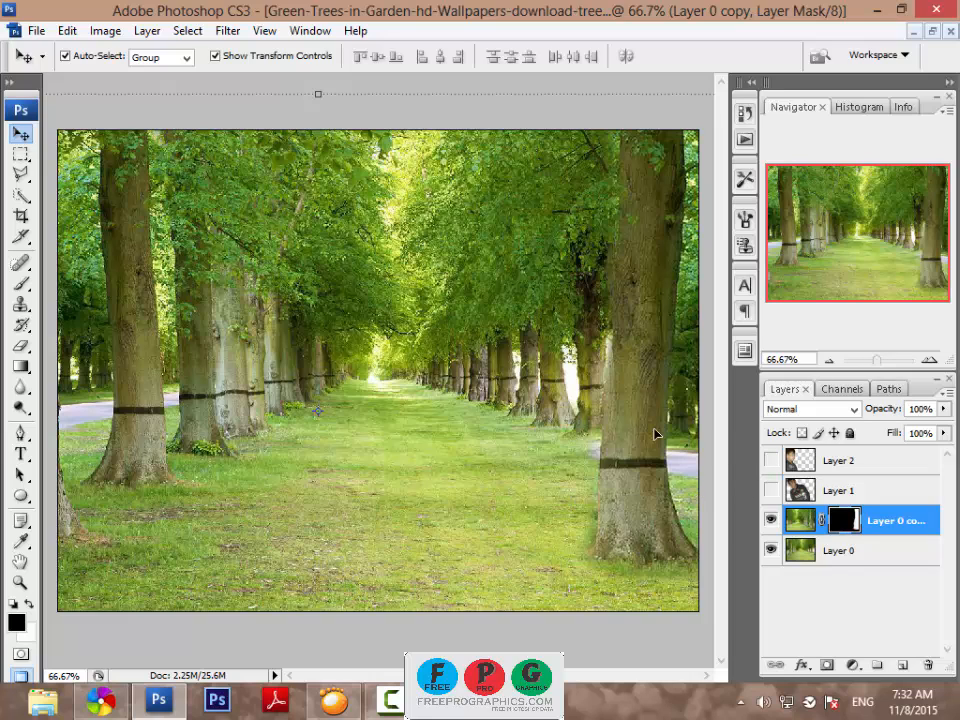
left_click(831, 497)
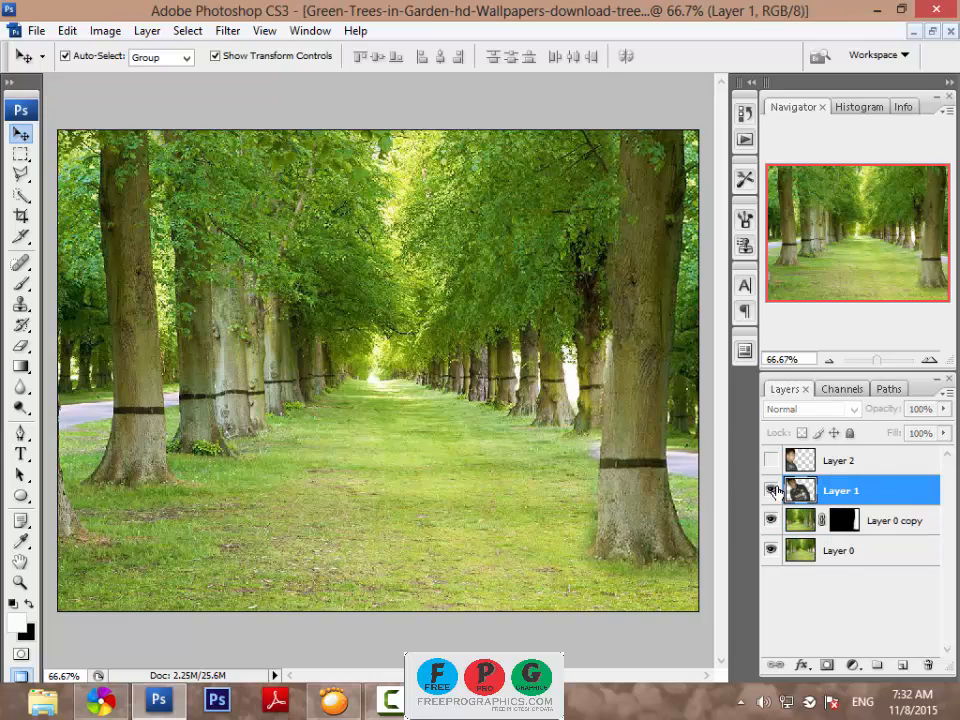
left_click(771, 490)
left_click_drag(117, 205, 332, 385)
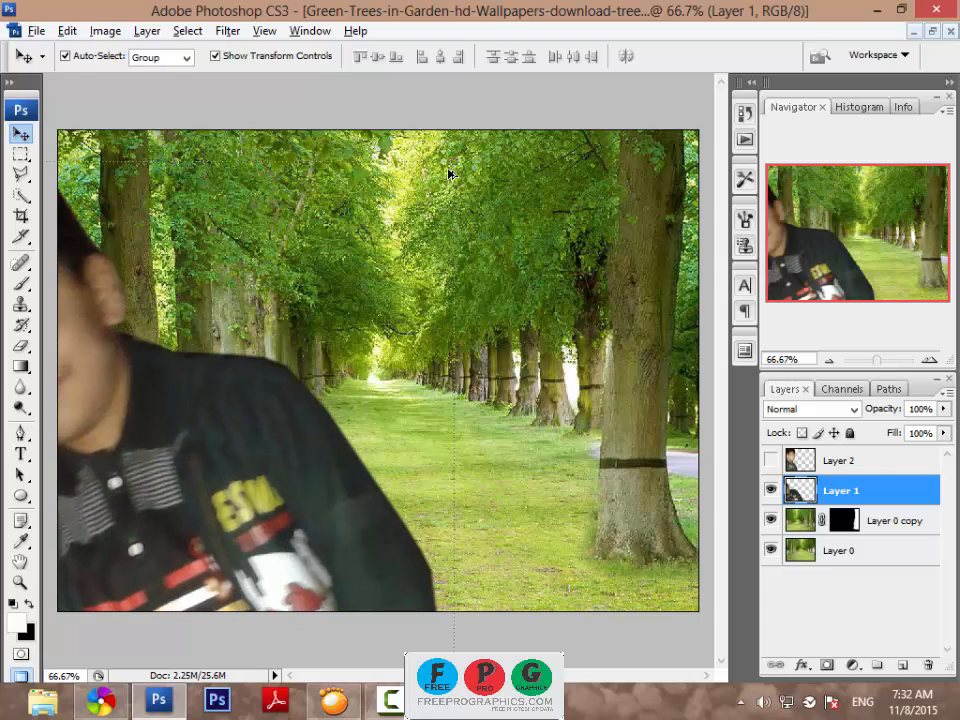
left_click_drag(454, 161, 545, 141)
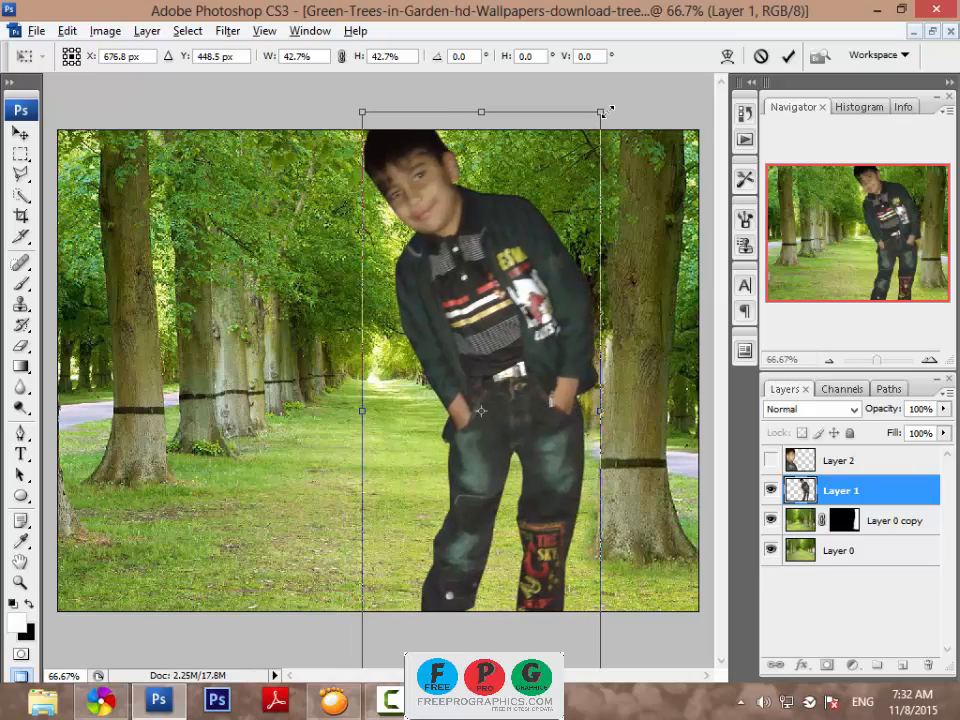
left_click_drag(601, 112, 589, 140)
left_click_drag(522, 368, 644, 343)
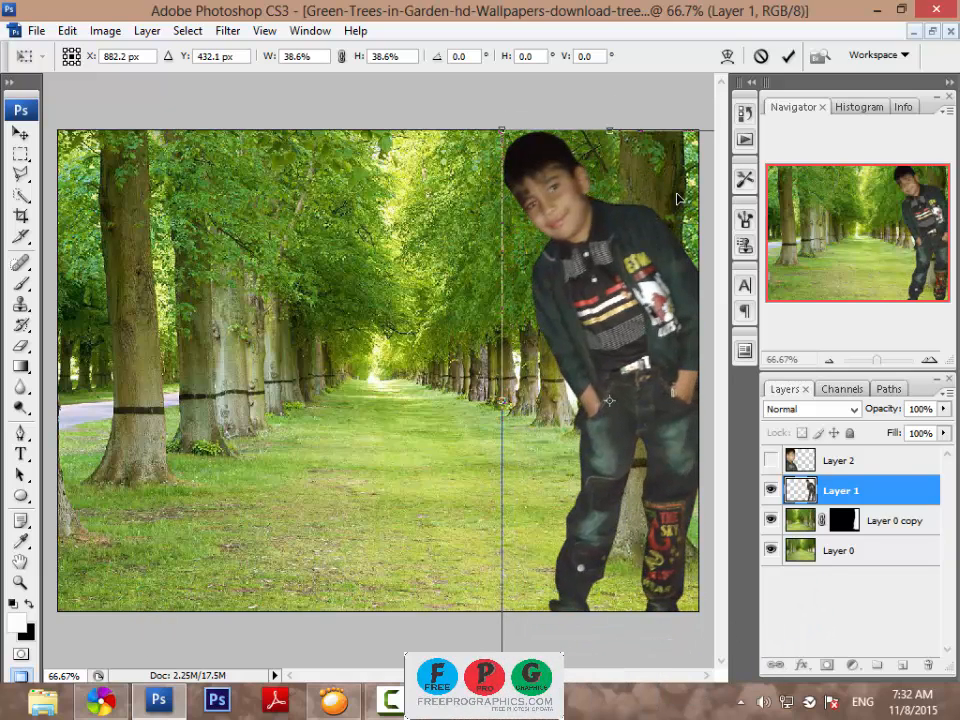
left_click(788, 57)
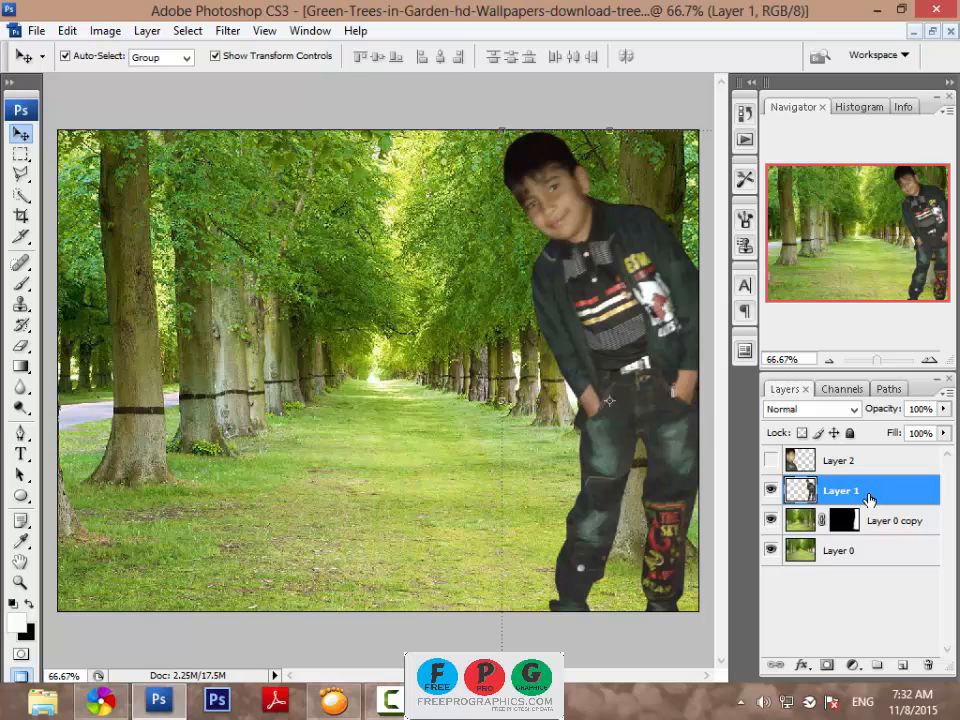
left_click_drag(871, 497, 875, 524)
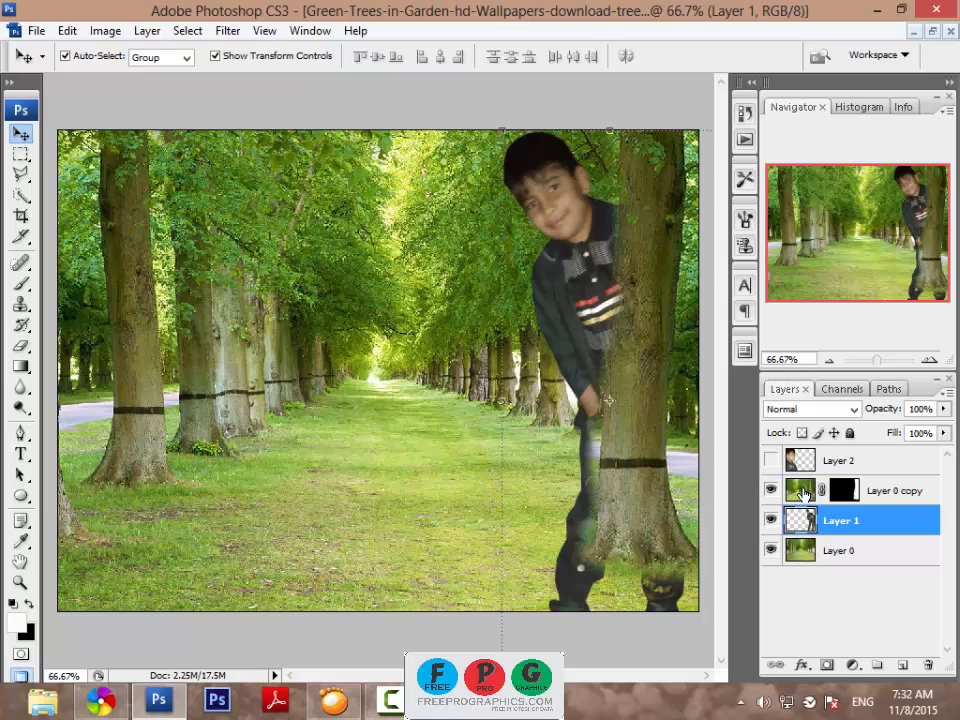
left_click(771, 492)
left_click_drag(657, 339, 590, 381)
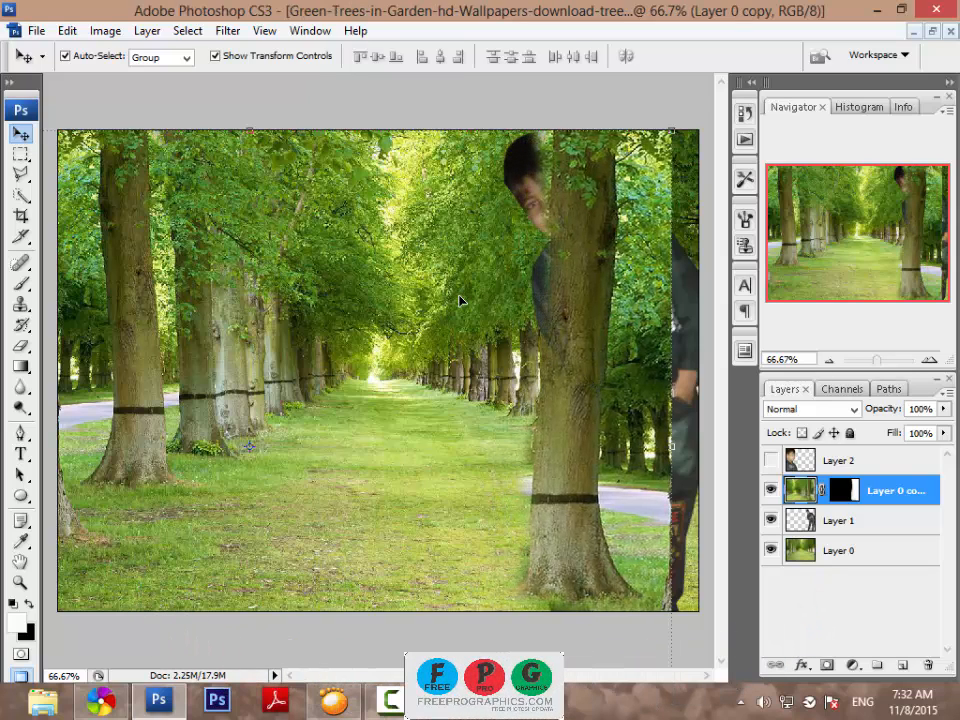
key("ctrl+z")
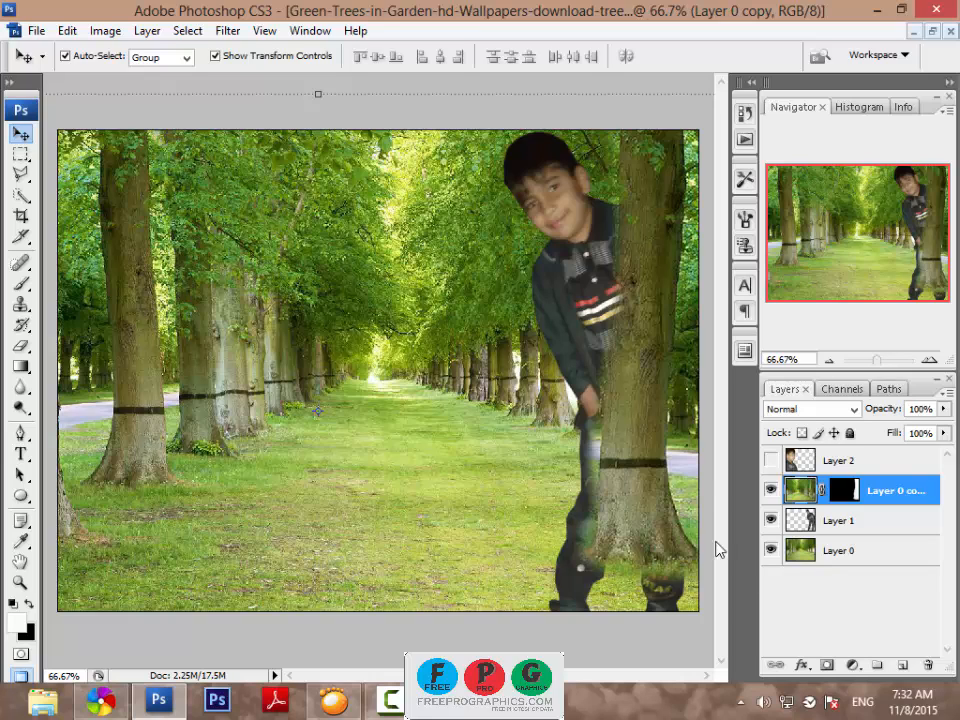
left_click(849, 489)
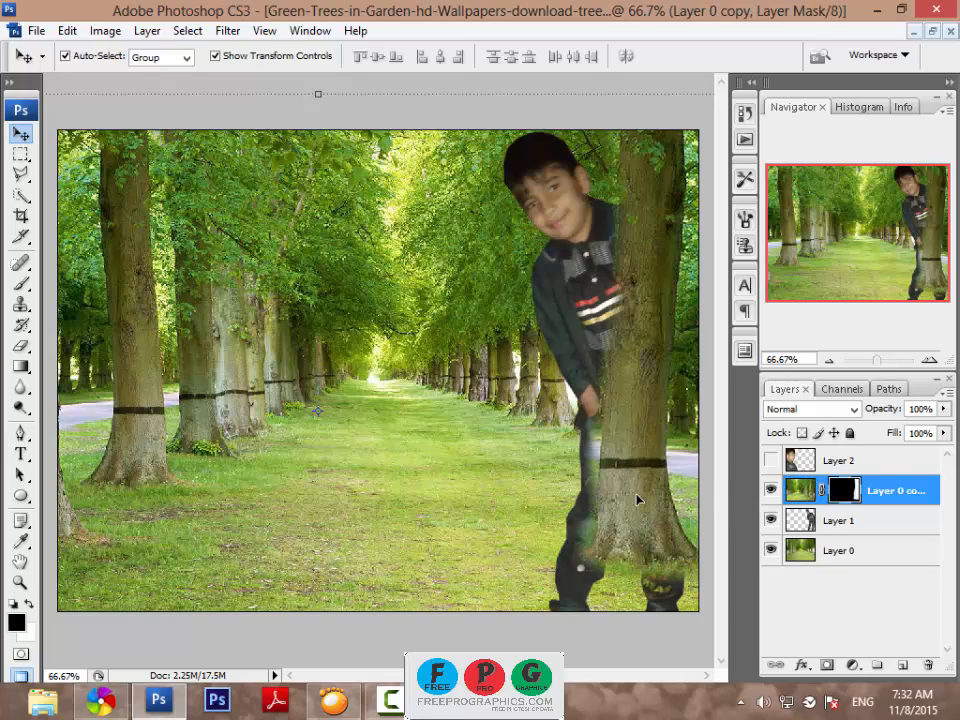
Step: Scale the boy in Layer 1 to 78.2% and position him leaning out behind the large tree with his feet on the grass
left_click(580, 293)
left_click_drag(575, 303, 628, 185)
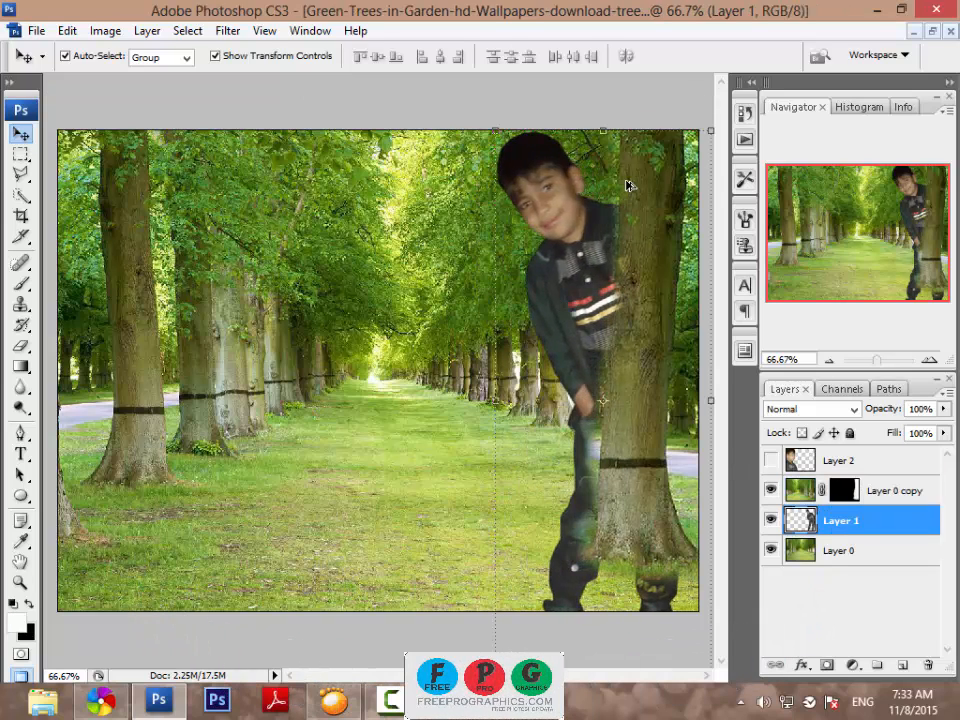
left_click_drag(708, 129, 698, 187)
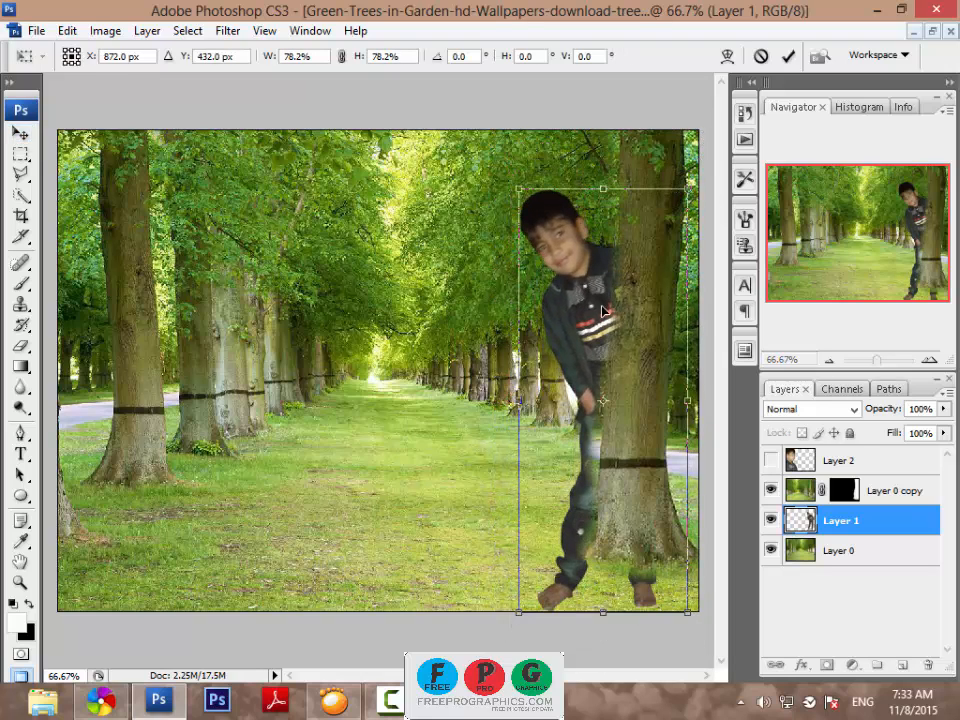
left_click_drag(613, 303, 601, 283)
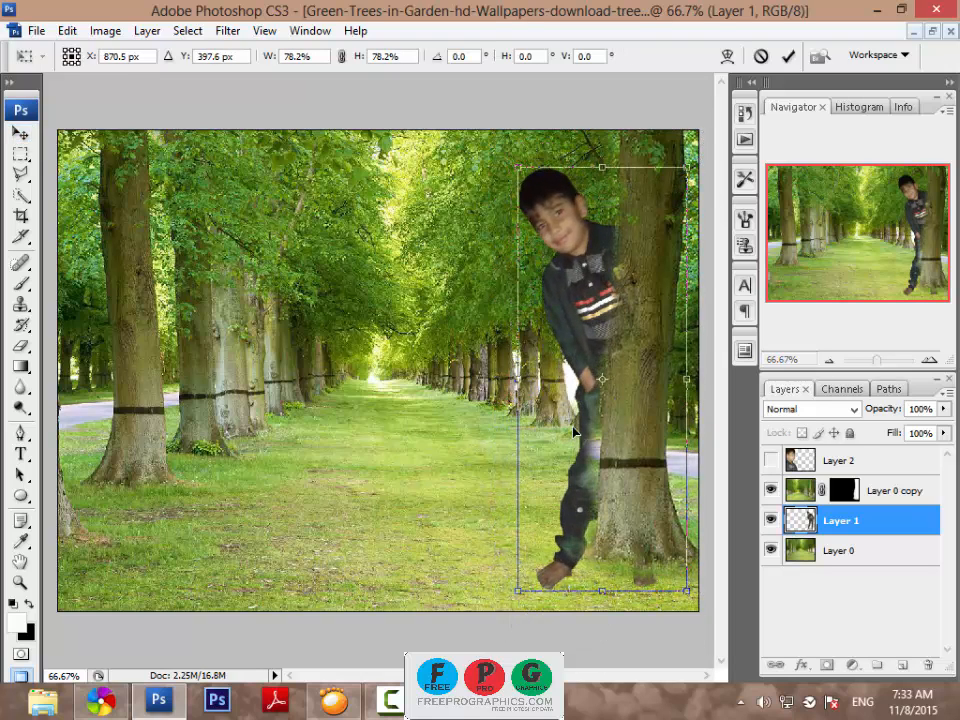
left_click(788, 56)
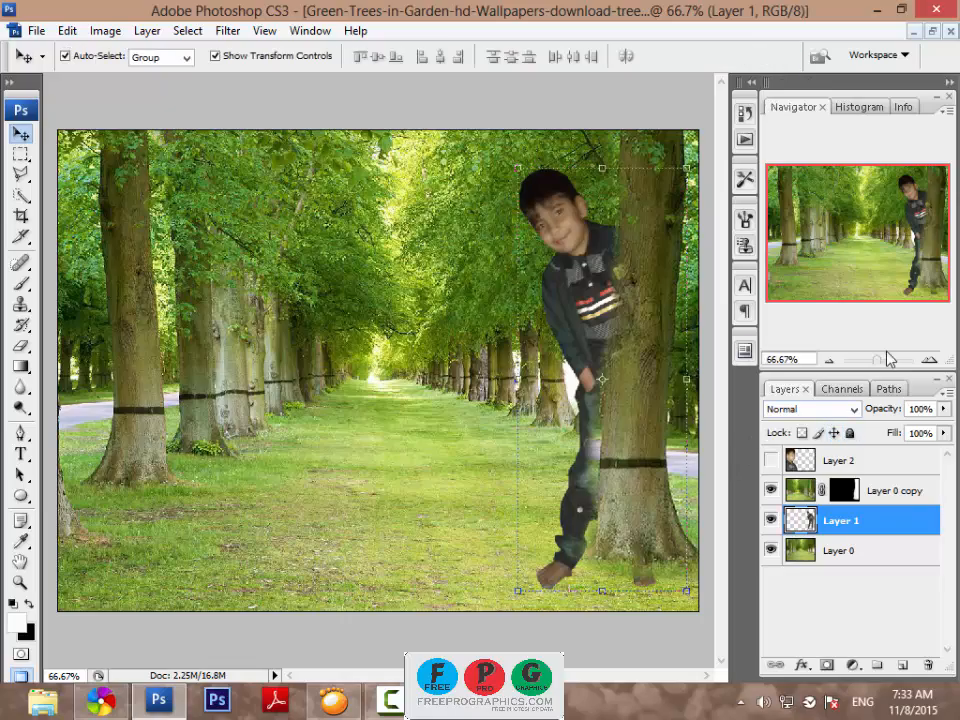
Step: Paint black on the Layer 0 copy mask with a 70 px brush along the boy's torso and front leg to uncover him beside the trunk
left_click_drag(875, 365, 884, 362)
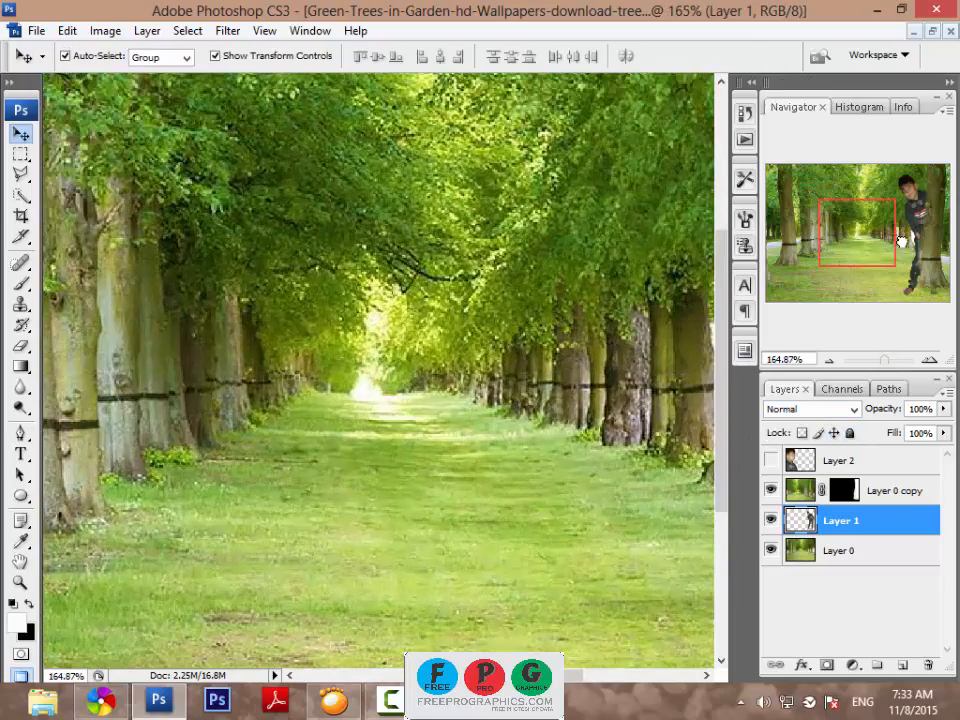
left_click(910, 222)
left_click(21, 284)
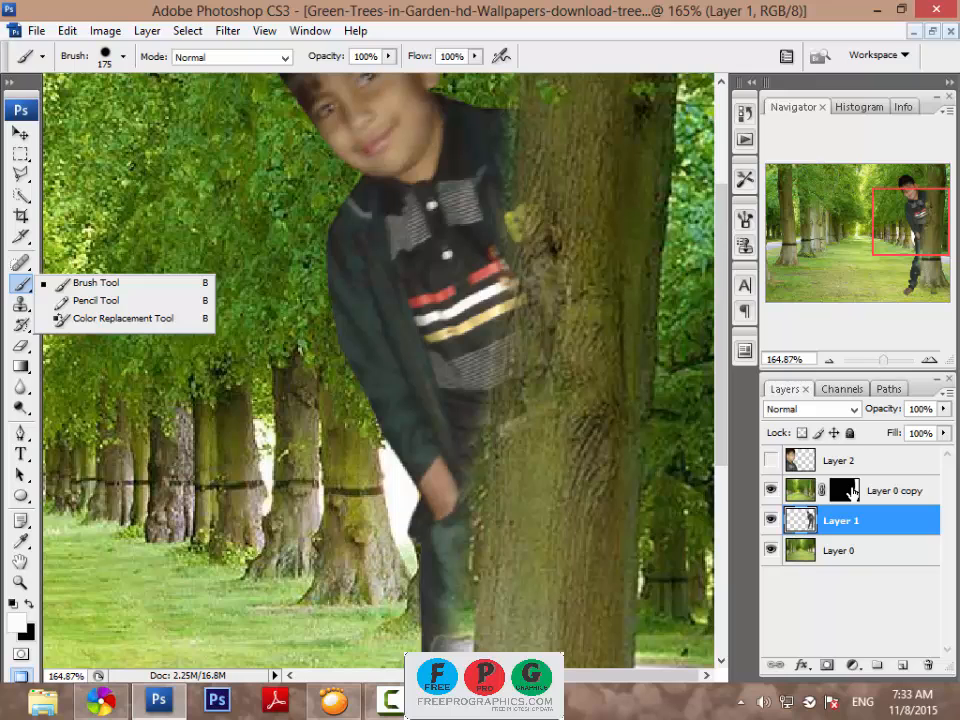
left_click(848, 494)
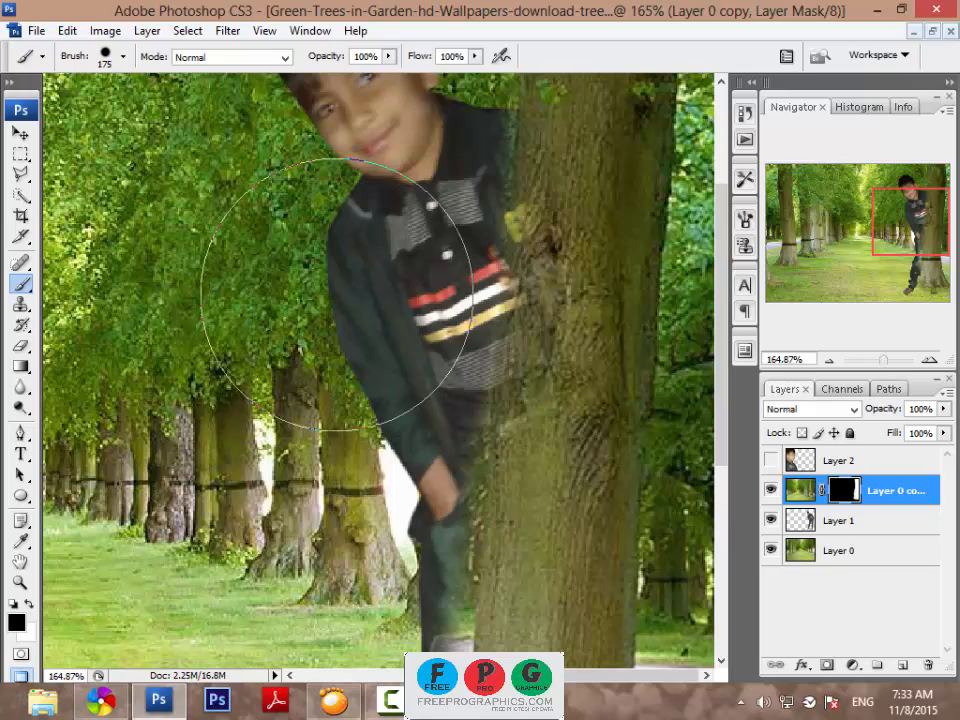
key("bracketleft")
key("bracketleft")
key("bracketleft")
key("bracketleft")
key("bracketleft")
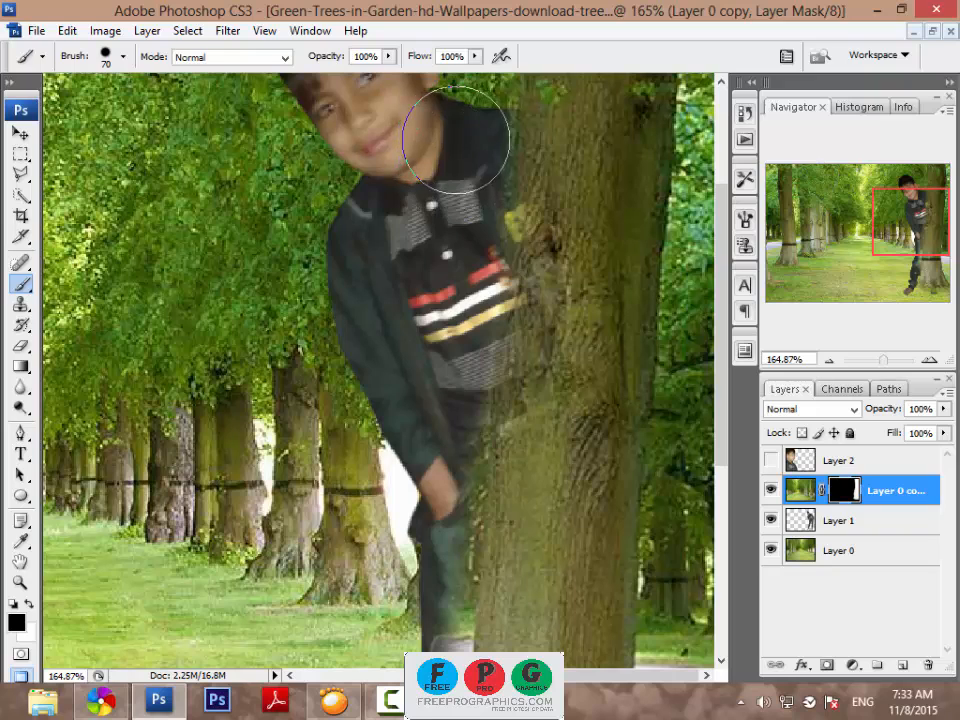
mouse_move(465, 232)
left_mouse_down()
mouse_move(439, 476)
mouse_move(448, 565)
mouse_move(418, 607)
mouse_move(548, 282)
mouse_move(568, 171)
left_mouse_up()
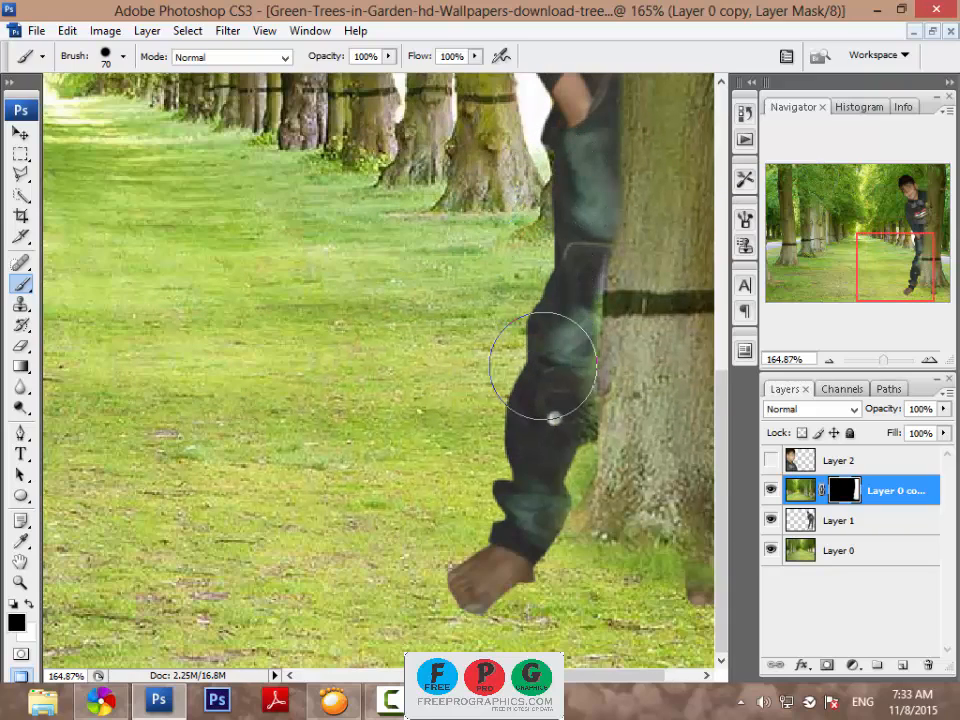
mouse_move(532, 278)
left_mouse_down()
mouse_move(529, 261)
mouse_move(536, 407)
mouse_move(524, 575)
left_mouse_up()
left_click_drag(590, 262, 433, 607)
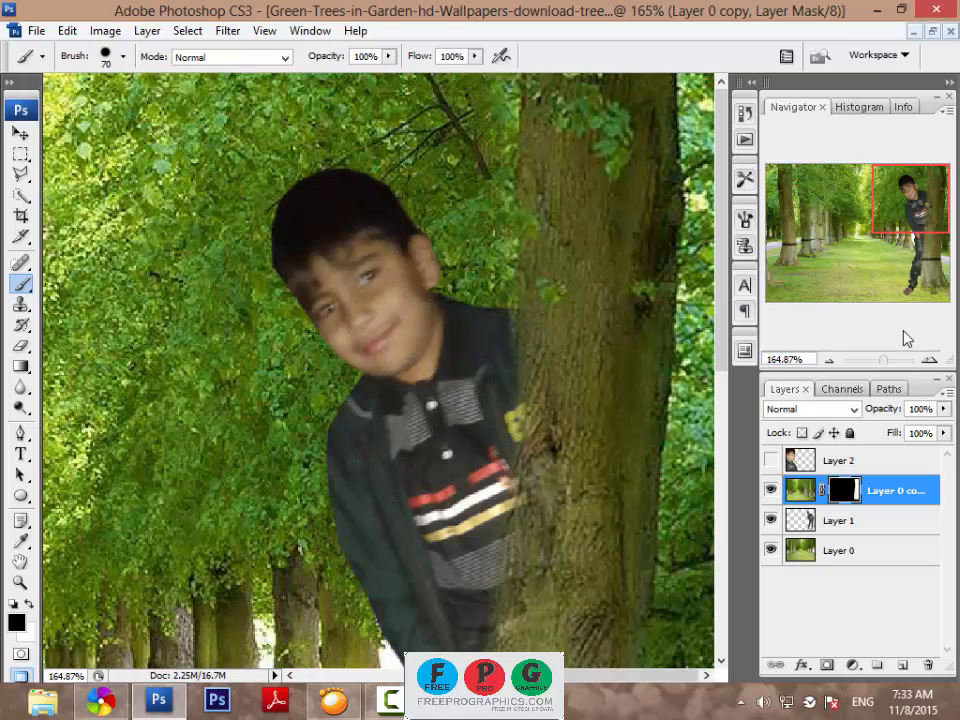
Step: Refine the Layer 0 copy mask, uncovering the boy's back foot with black and restoring the trunk over his jacket's yellow patch with white
left_click_drag(885, 365, 878, 365)
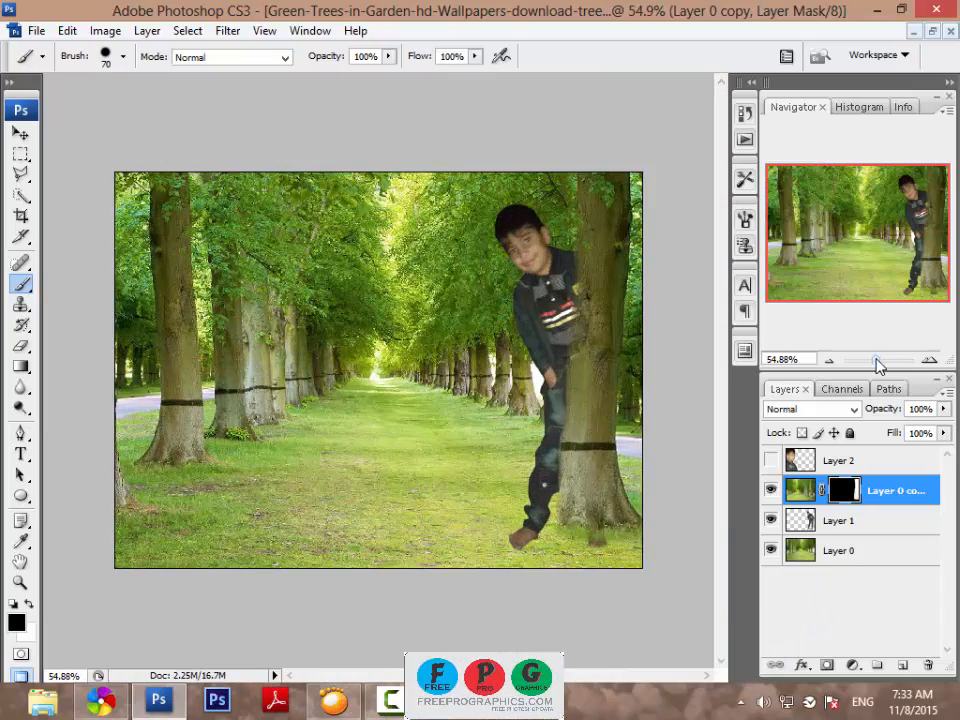
left_click(614, 549)
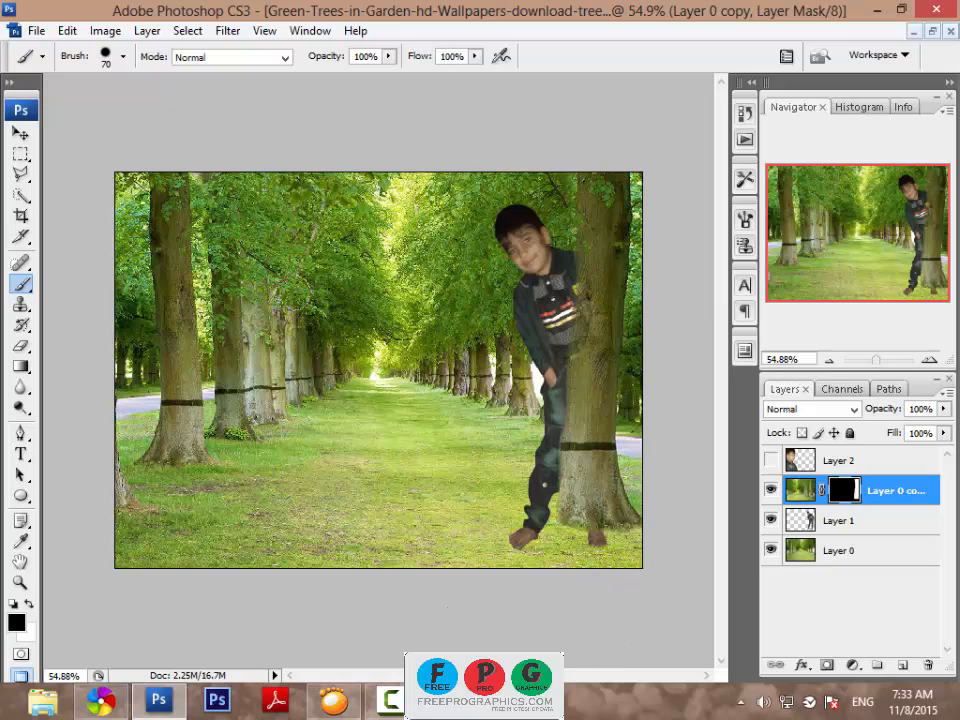
key("x")
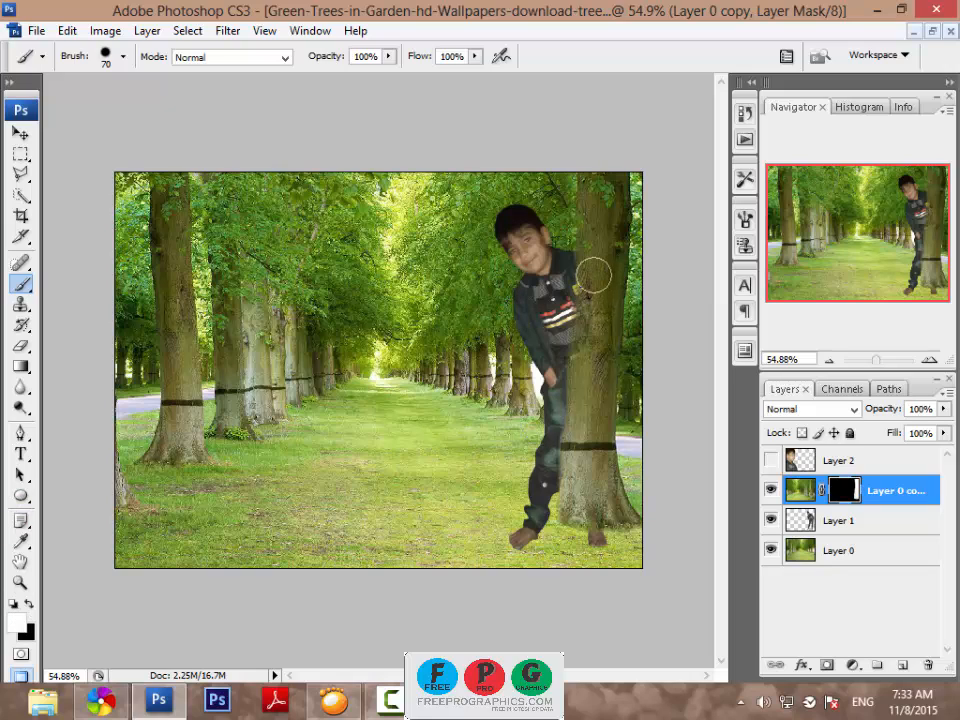
mouse_move(593, 275)
left_mouse_down()
mouse_move(593, 353)
mouse_move(604, 266)
left_mouse_up()
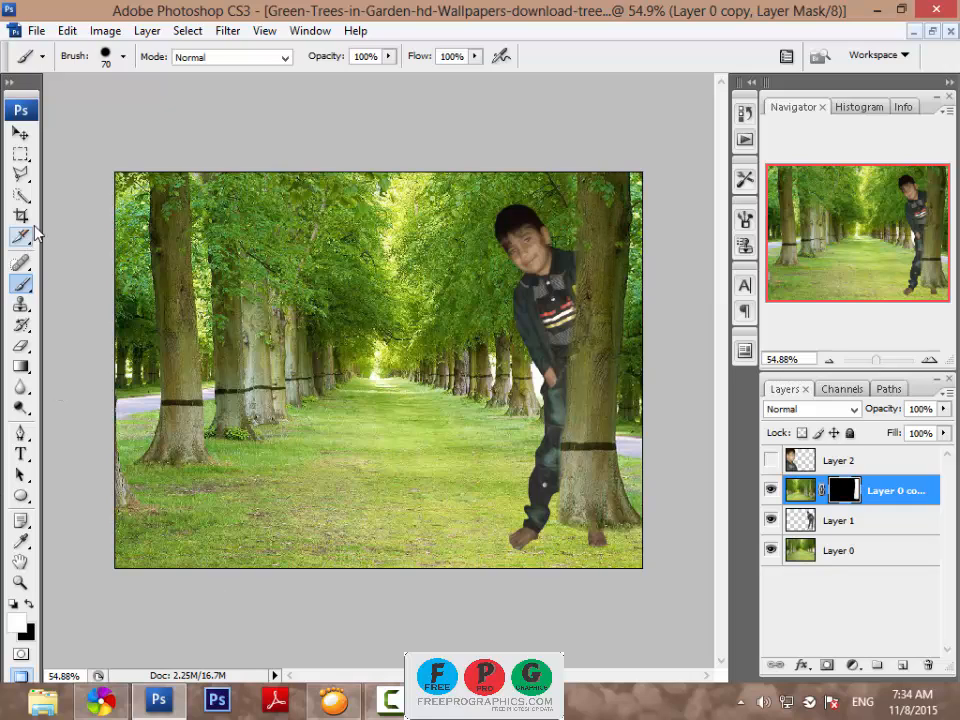
left_click(21, 133)
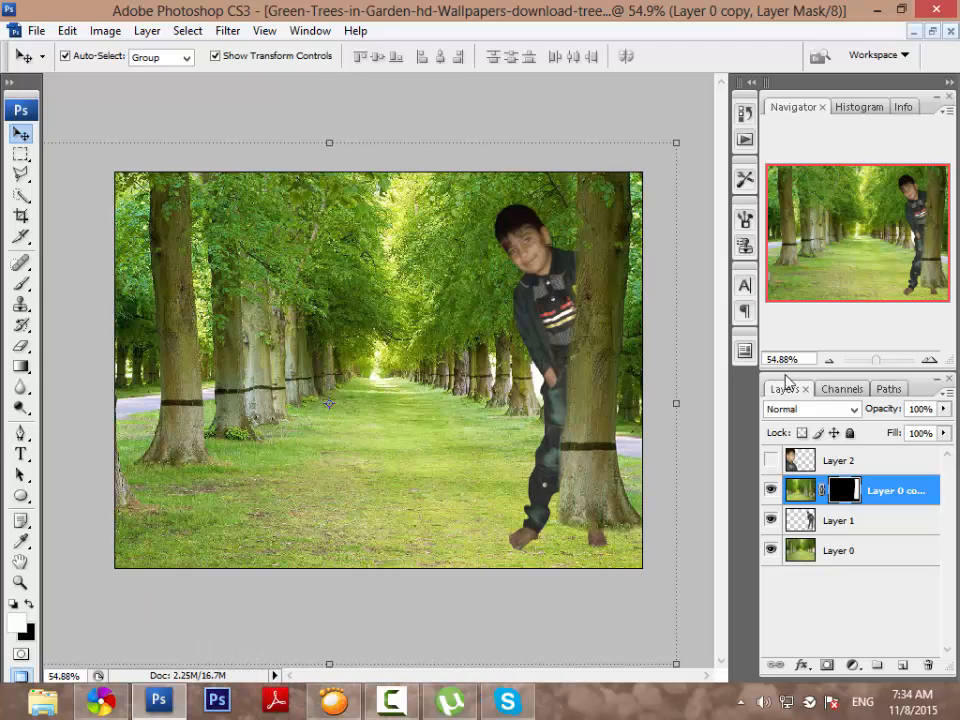
Step: Duplicate Layer 1 and move the copied boy over the large tree on the far side of the path
left_click(840, 461)
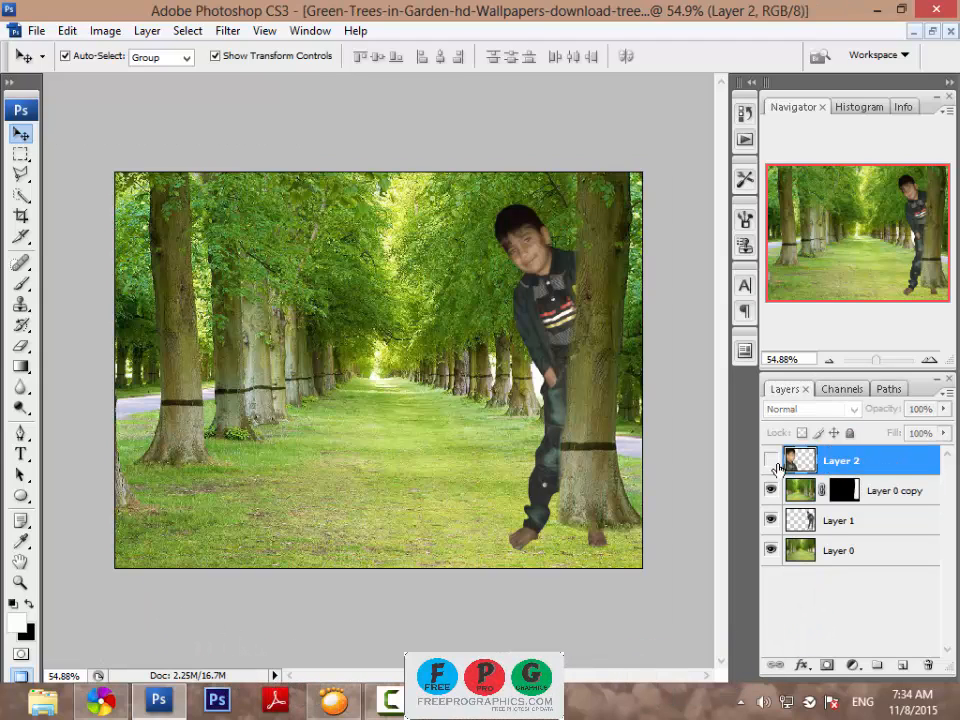
left_click(866, 527)
right_click(866, 527)
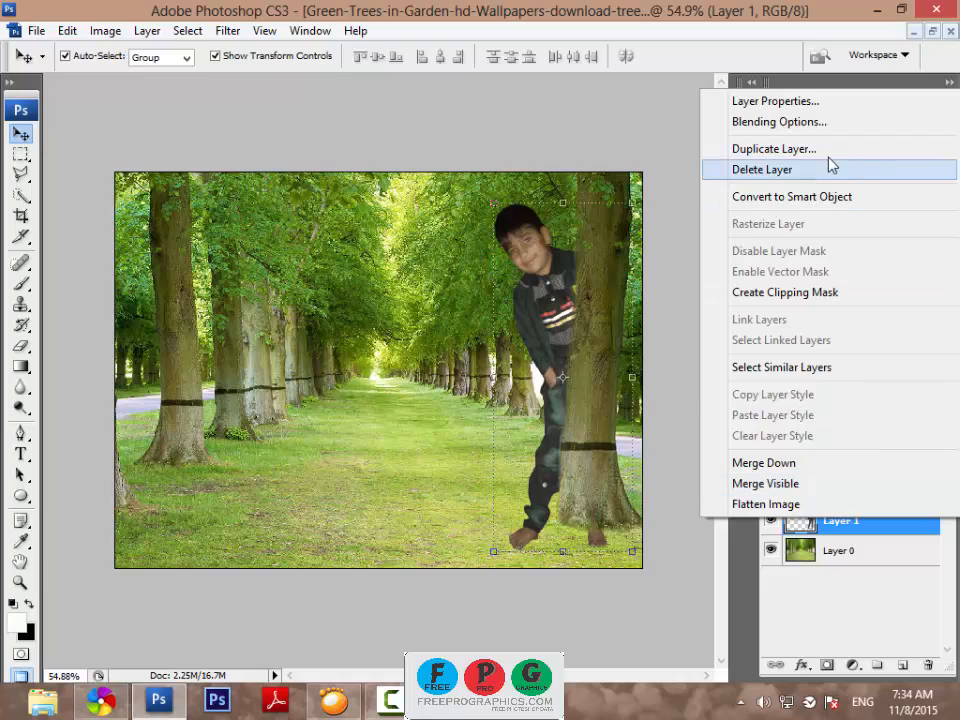
left_click(790, 149)
left_click(673, 210)
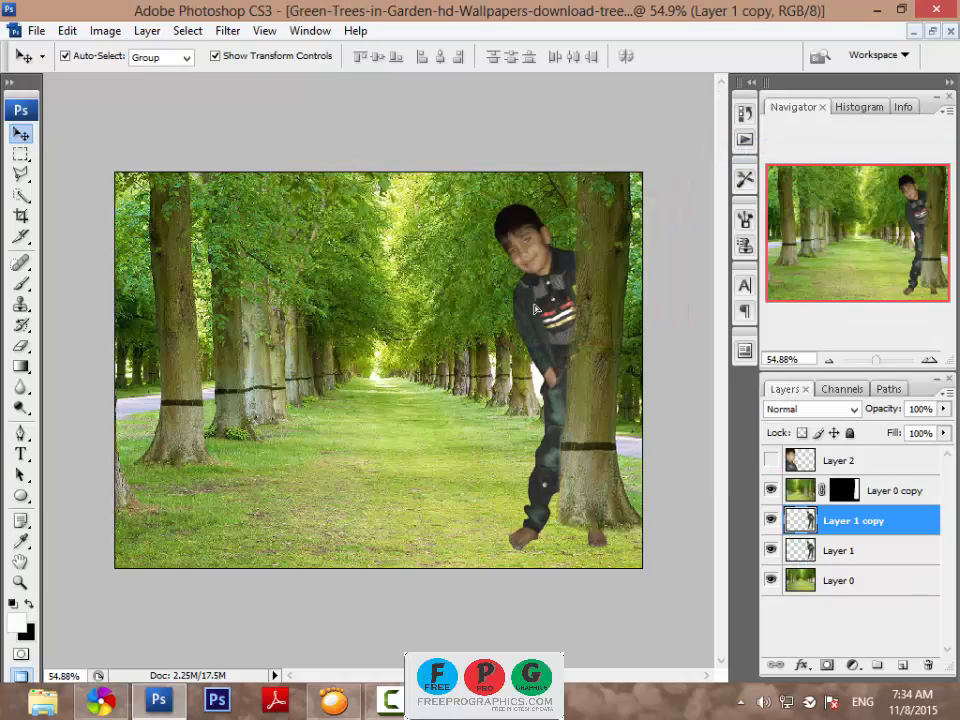
left_click_drag(557, 312, 172, 312)
Step: Flip the Layer 1 copy horizontally, scale it to 53.2%, and stand the boy at the base of the left-hand tree
key("ctrl+t")
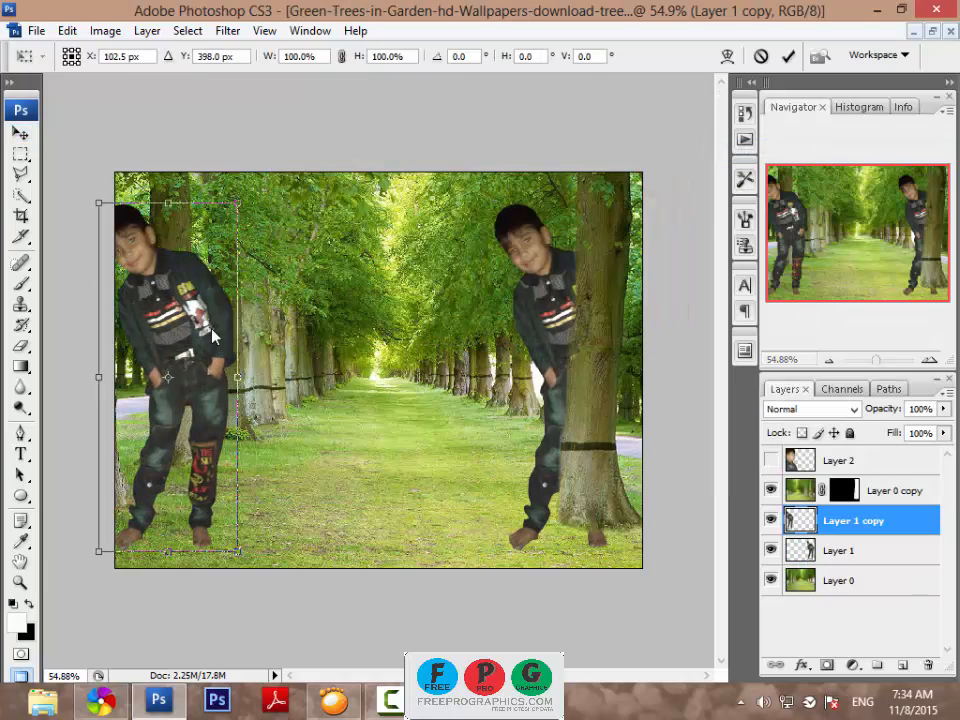
right_click(212, 325)
left_click(290, 567)
left_click_drag(200, 302, 229, 279)
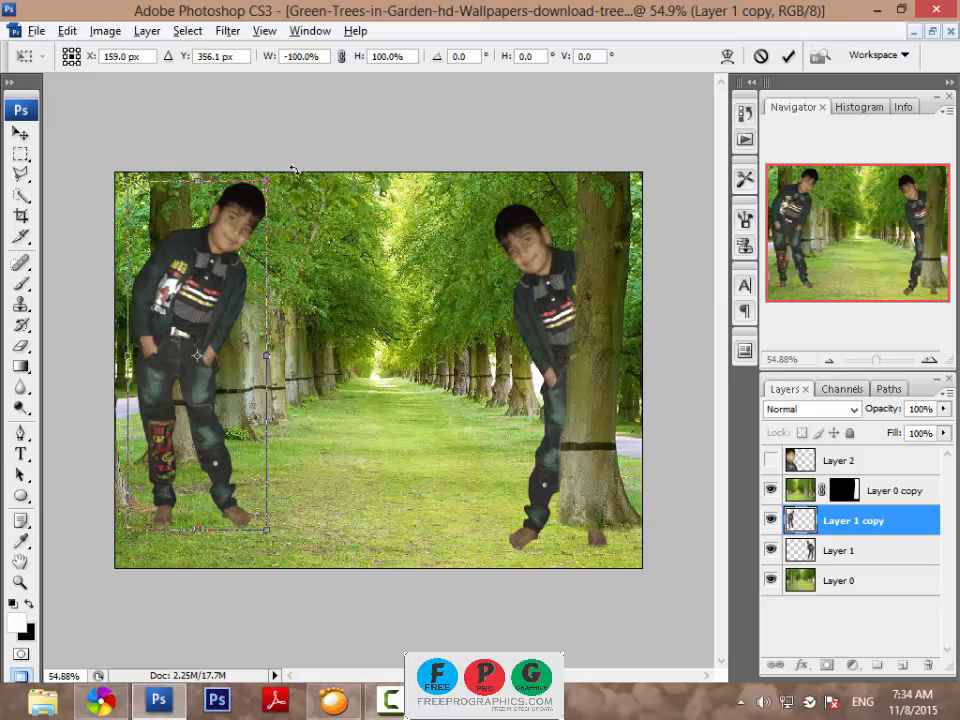
left_click_drag(270, 180, 217, 258)
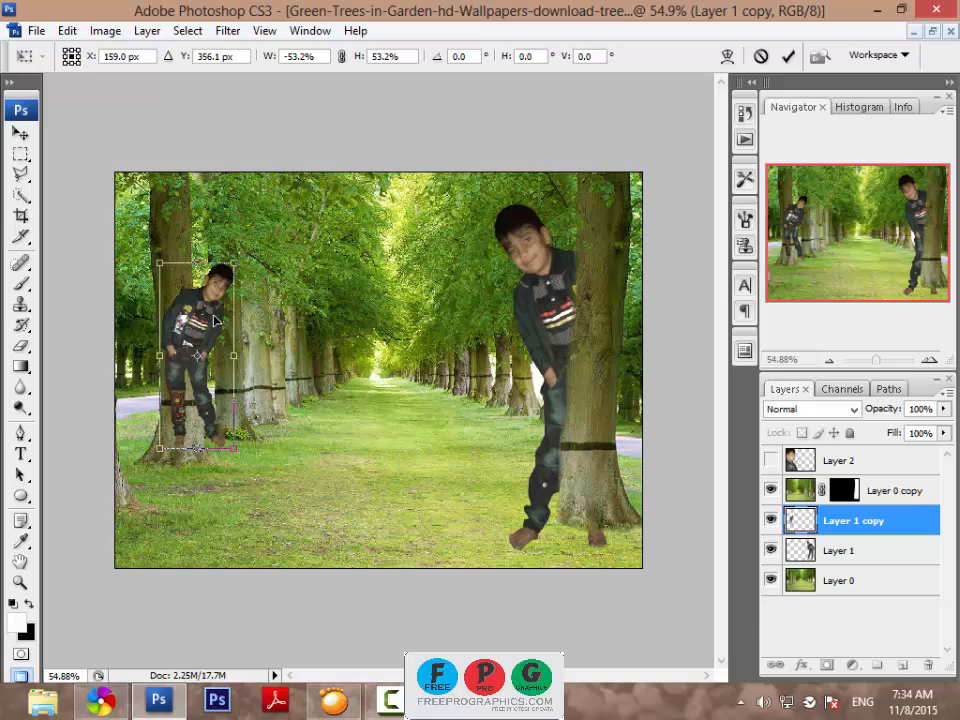
left_click_drag(213, 320, 223, 346)
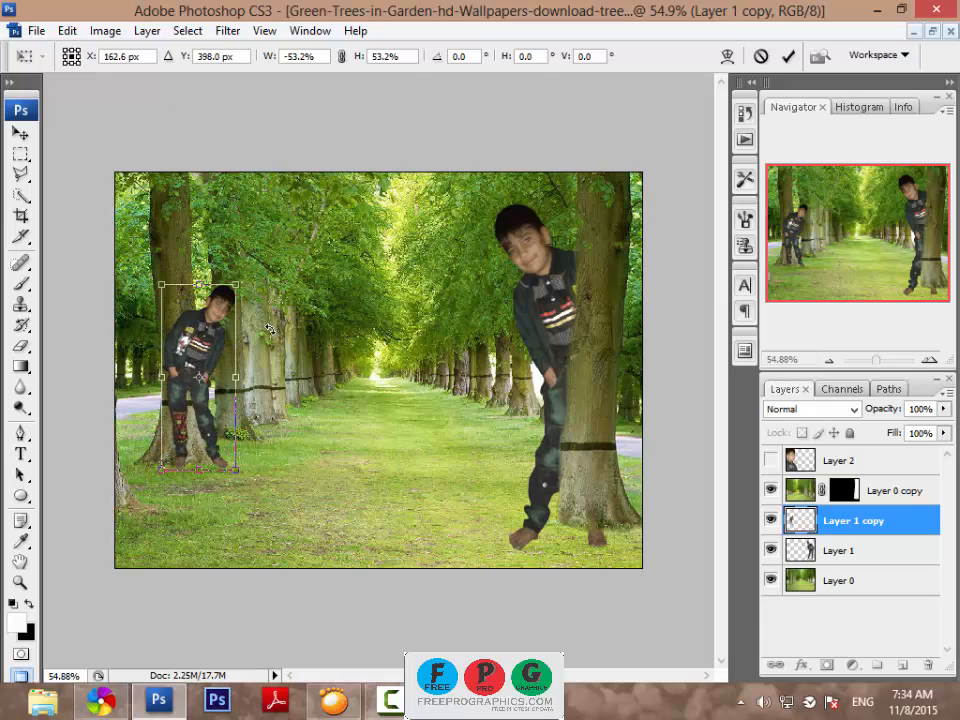
left_click(789, 58)
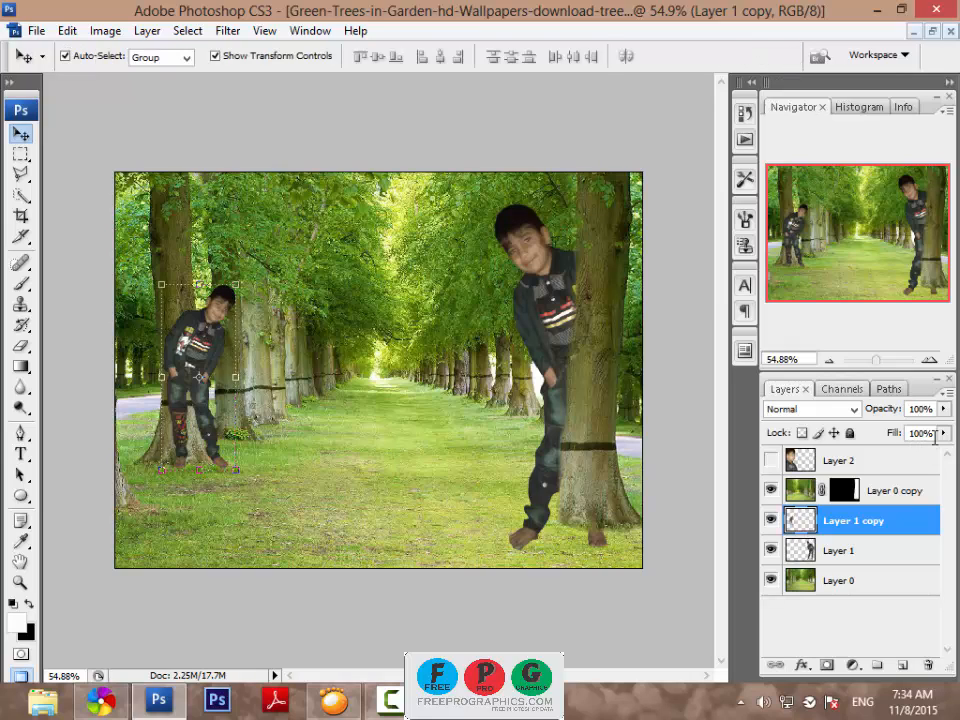
Step: Lower the Layer 1 copy's fill to 51% and add a layer mask to it
left_click(942, 434)
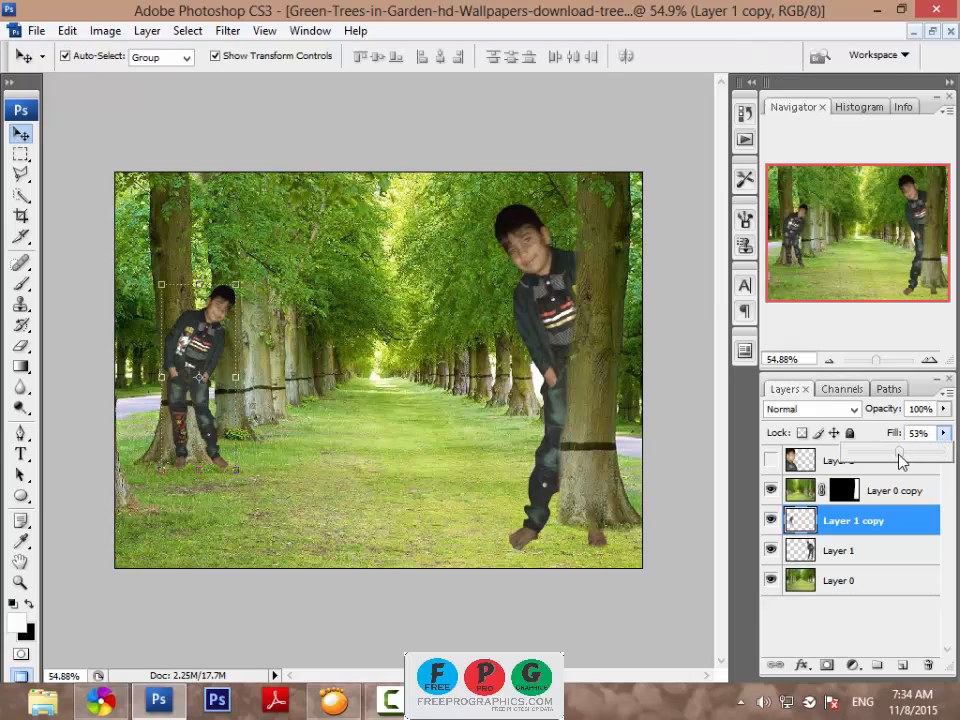
left_click_drag(900, 460, 899, 458)
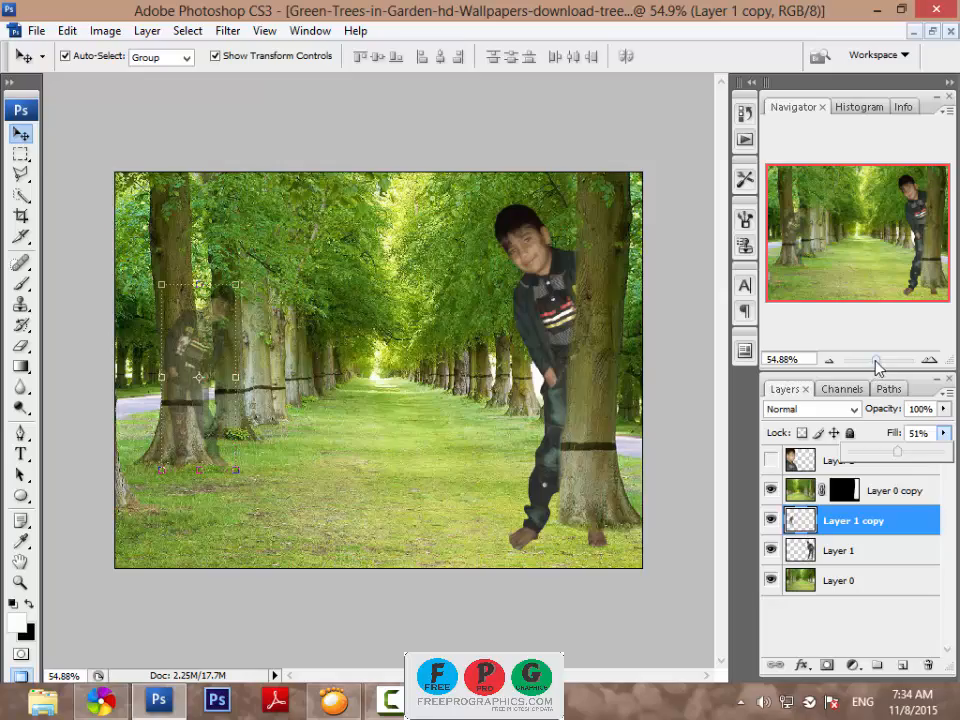
left_click_drag(876, 366, 889, 366)
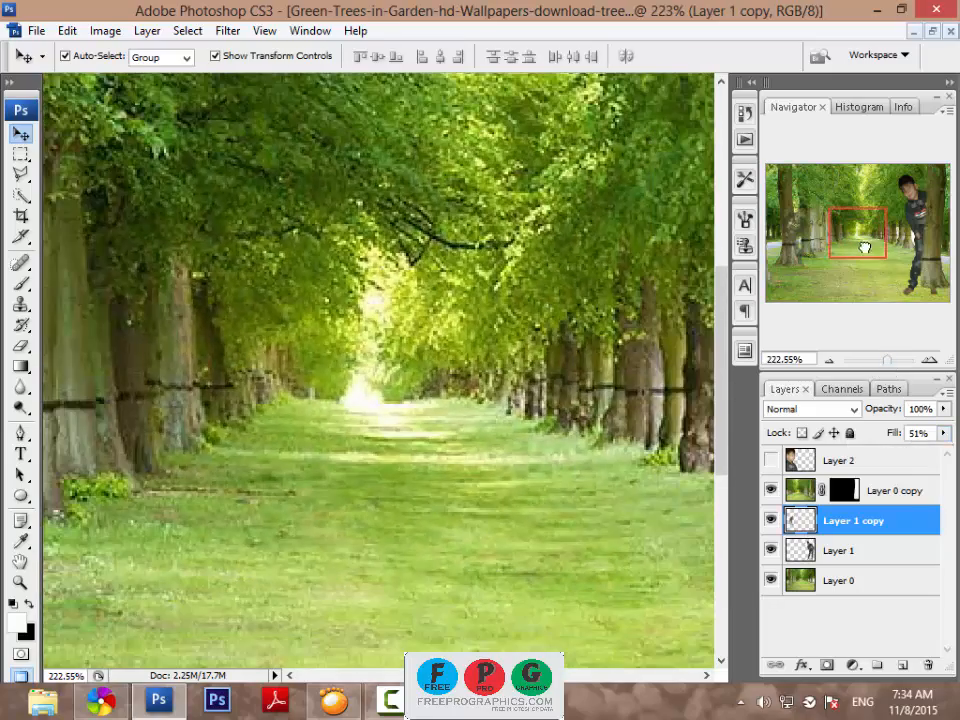
left_click_drag(865, 247, 794, 244)
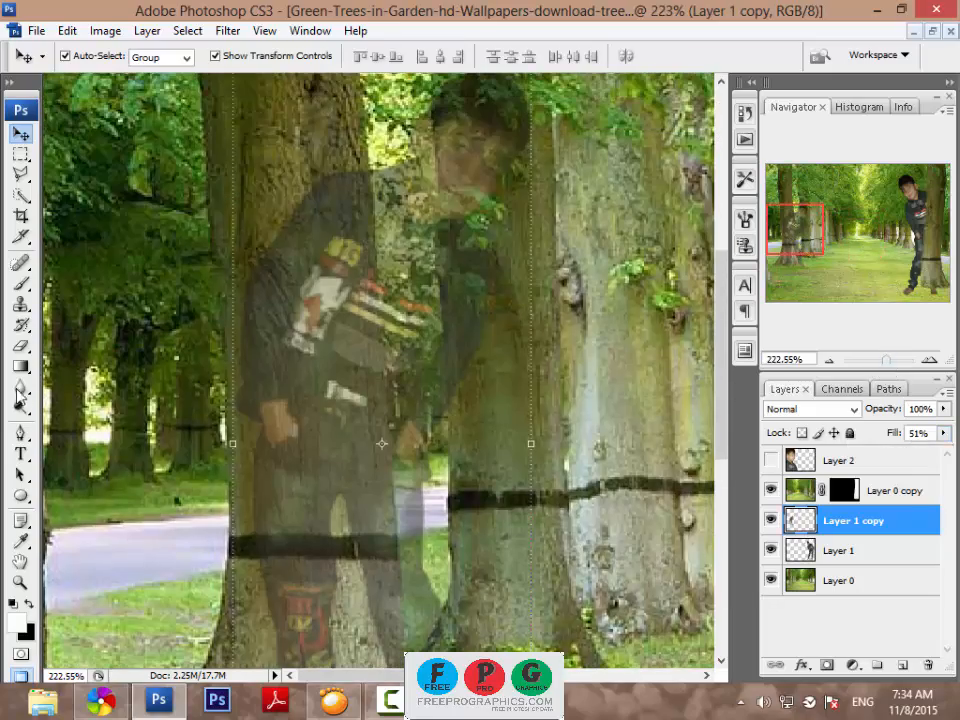
left_click(826, 665)
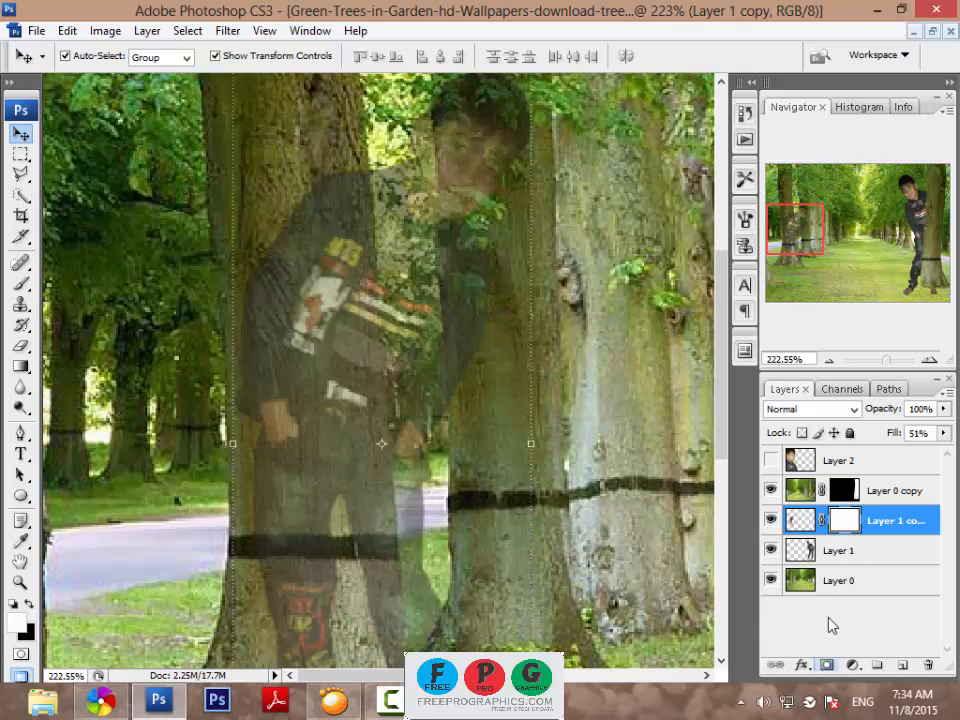
Step: Paint black on the Layer 1 copy mask with a 70 px brush to hide the boy's body and legs over the left-hand trunk
left_click(20, 283)
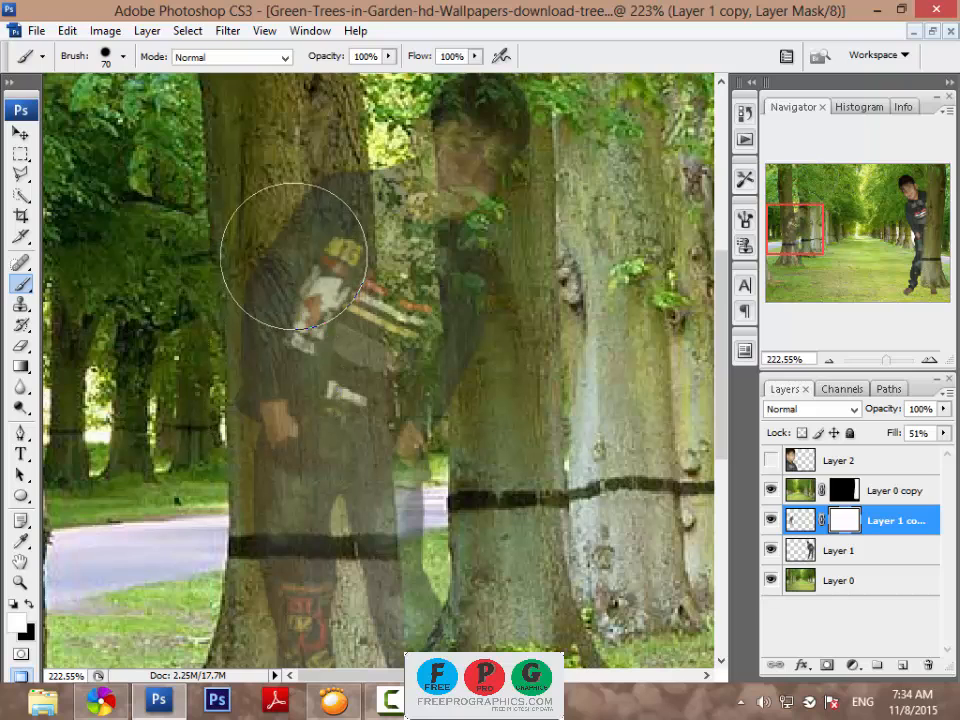
left_click(30, 605)
mouse_move(300, 214)
left_mouse_down()
mouse_move(289, 161)
mouse_move(285, 354)
mouse_move(284, 190)
left_mouse_up()
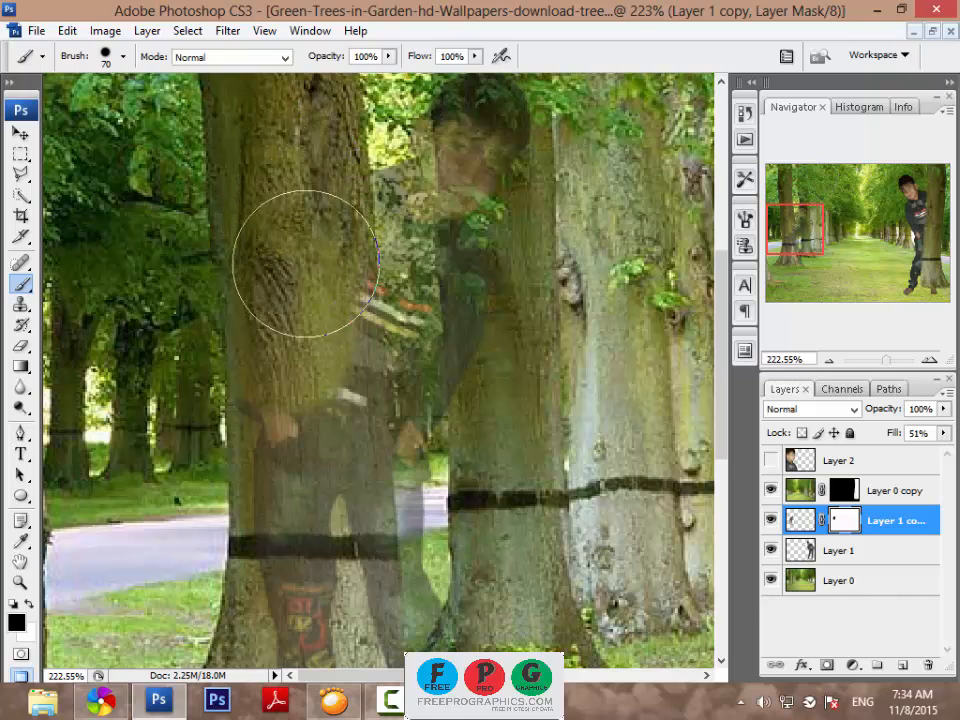
mouse_move(306, 308)
left_mouse_down()
mouse_move(311, 613)
mouse_move(273, 417)
mouse_move(363, 689)
mouse_move(458, 696)
mouse_move(517, 681)
mouse_move(631, 678)
mouse_move(343, 673)
mouse_move(466, 593)
mouse_move(377, 593)
mouse_move(470, 545)
left_mouse_up()
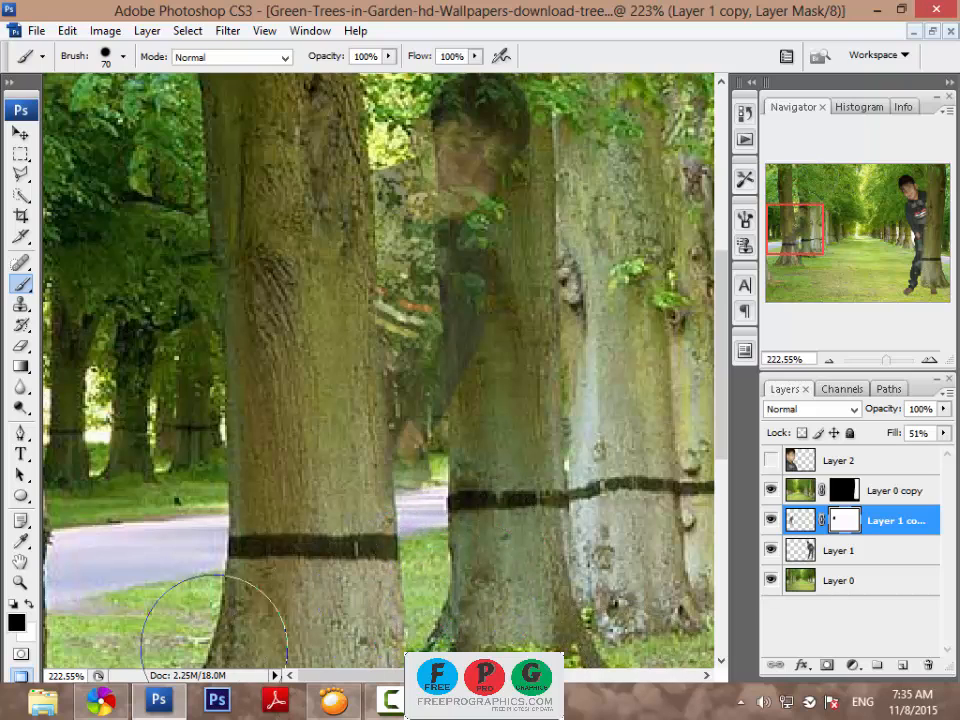
Step: Shift the Layer 1 copy slightly closer to the trunk and mask out the parts of the boy overlapping its edge
left_click(21, 134)
mouse_move(448, 356)
left_mouse_down()
mouse_move(429, 365)
mouse_move(437, 372)
left_mouse_up()
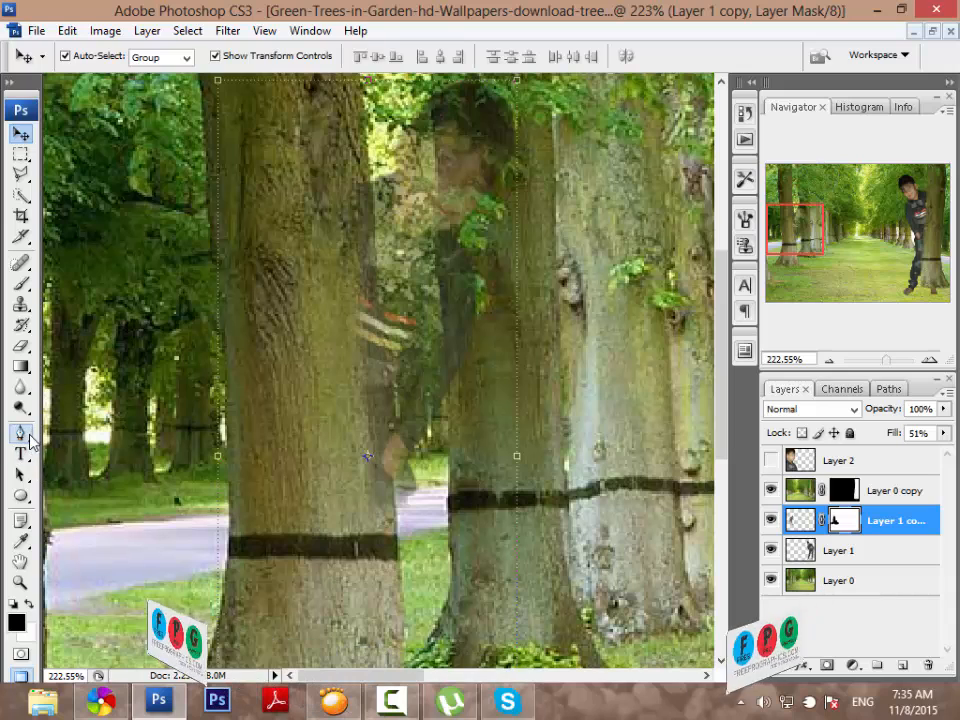
left_click(21, 283)
mouse_move(270, 168)
left_mouse_down()
mouse_move(286, 271)
mouse_move(297, 200)
mouse_move(302, 362)
mouse_move(316, 453)
mouse_move(301, 292)
mouse_move(321, 477)
left_mouse_up()
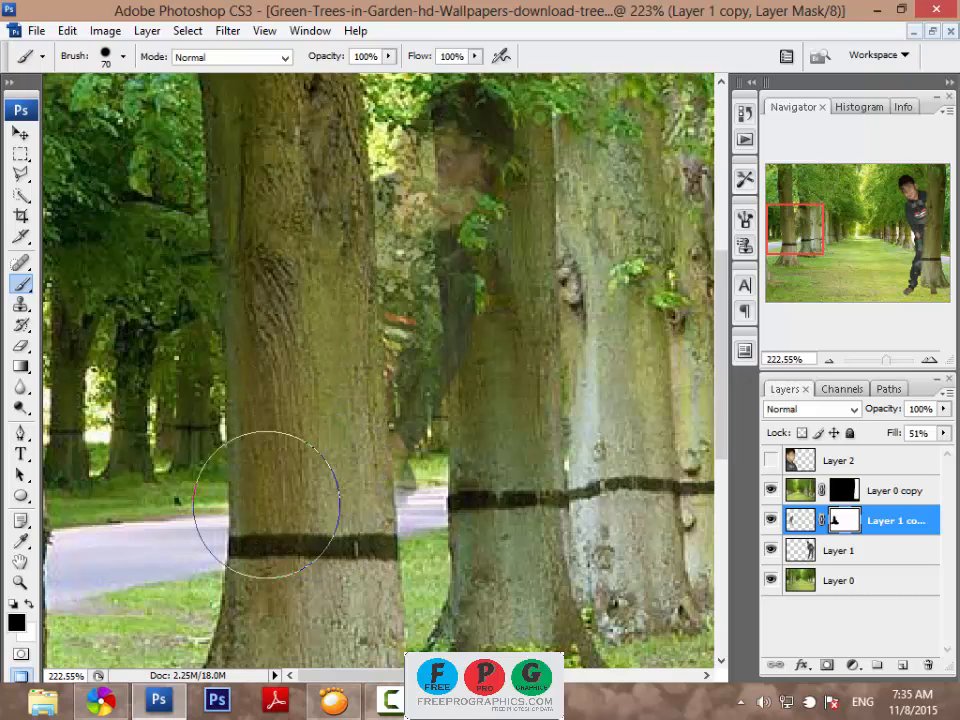
left_click(391, 561)
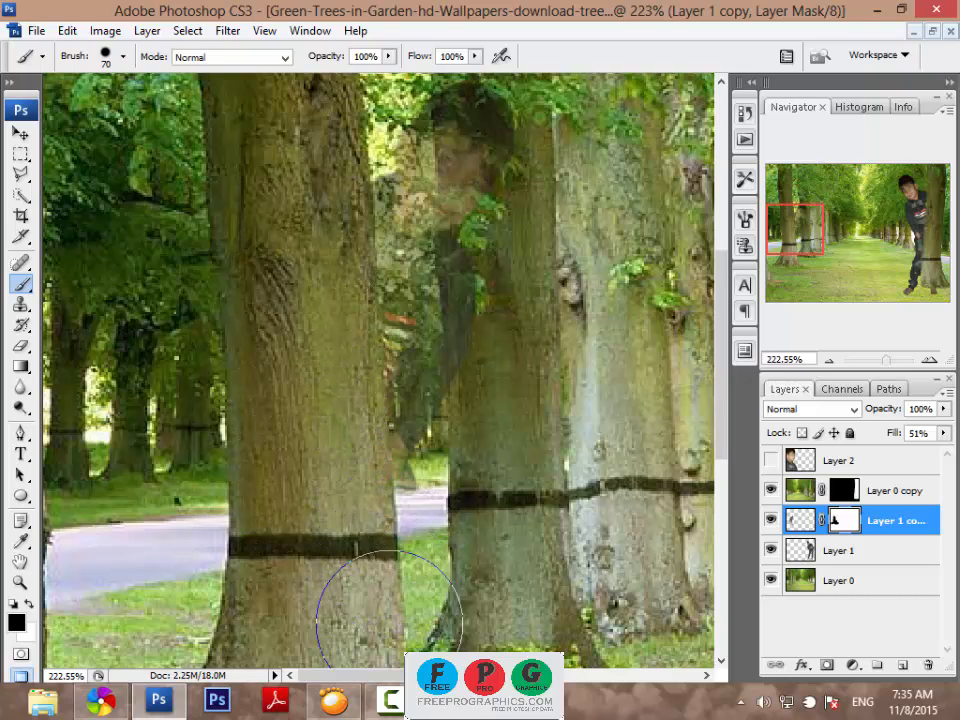
Step: Restore the Layer 1 copy's fill to 100% and mask out the boy's leftover feet with a 70 px black brush at 25% hardness
right_click(485, 559)
left_click(548, 523)
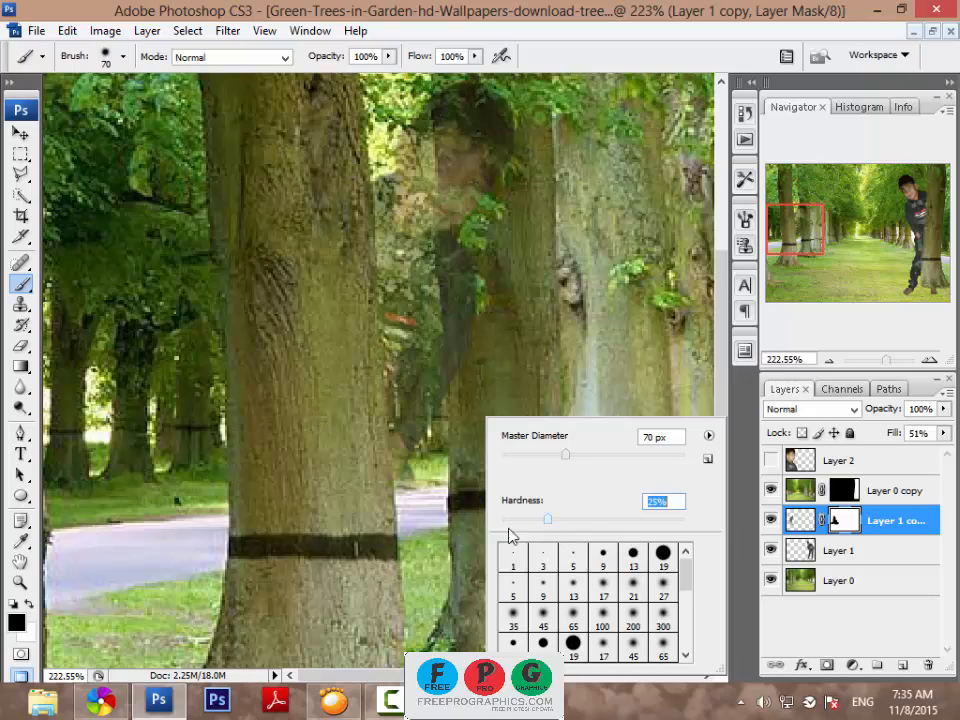
left_click(449, 531)
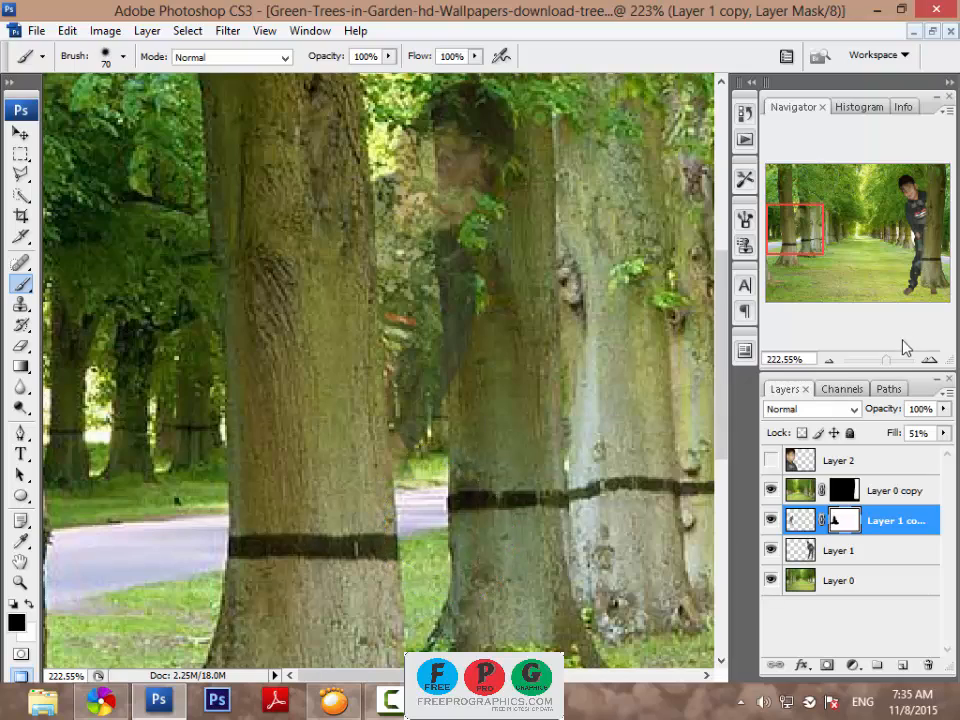
left_click_drag(887, 367, 883, 362)
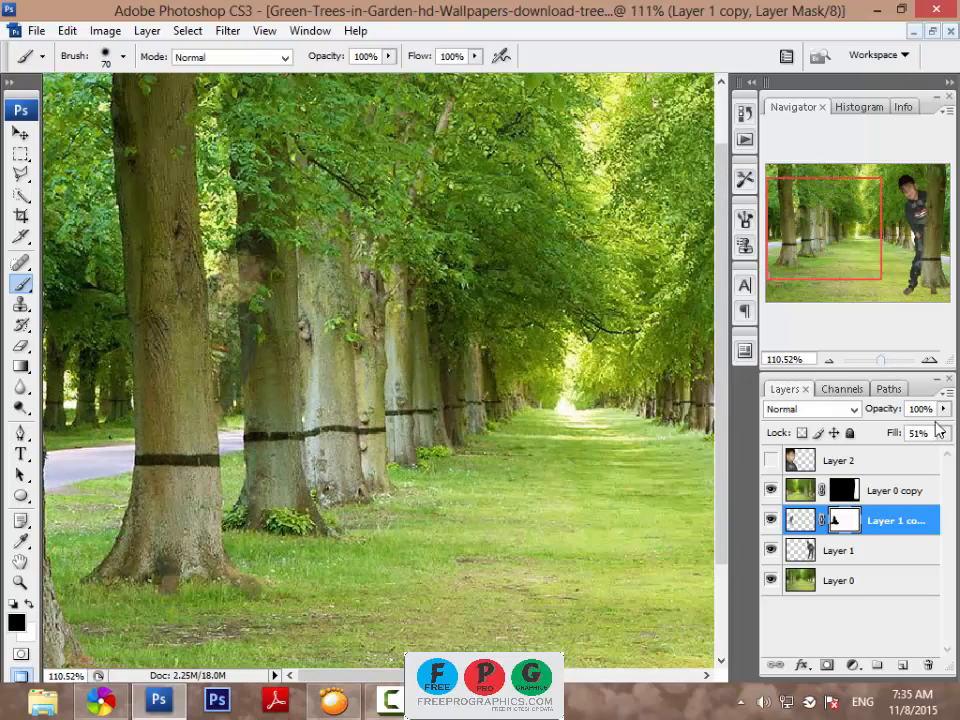
left_click(943, 433)
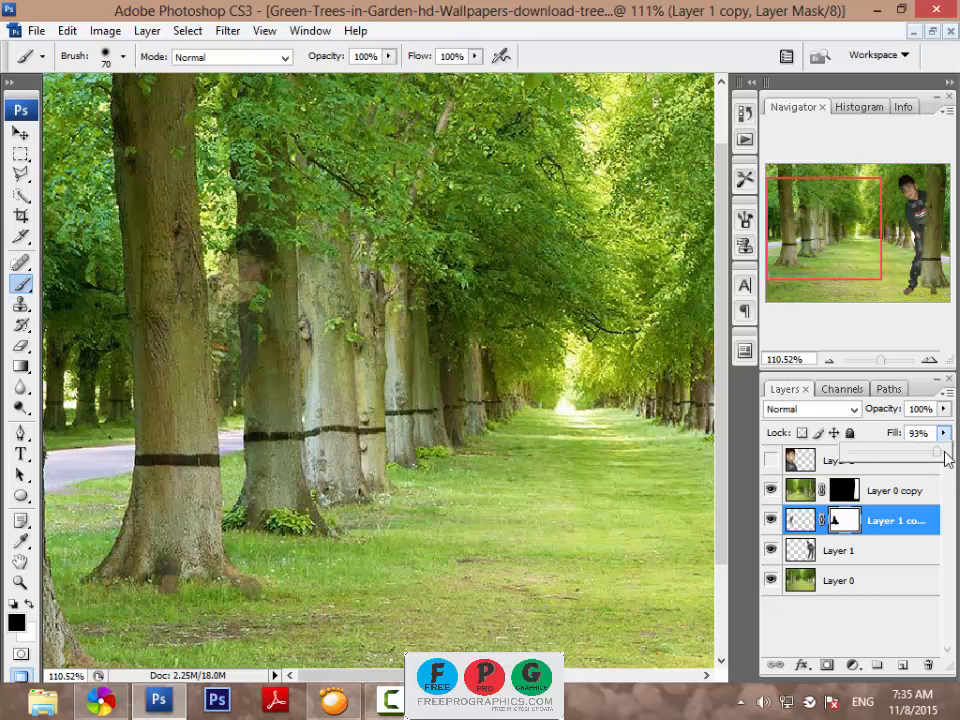
left_click_drag(945, 455, 955, 455)
mouse_move(248, 582)
left_mouse_down()
mouse_move(268, 653)
mouse_move(150, 592)
left_mouse_up()
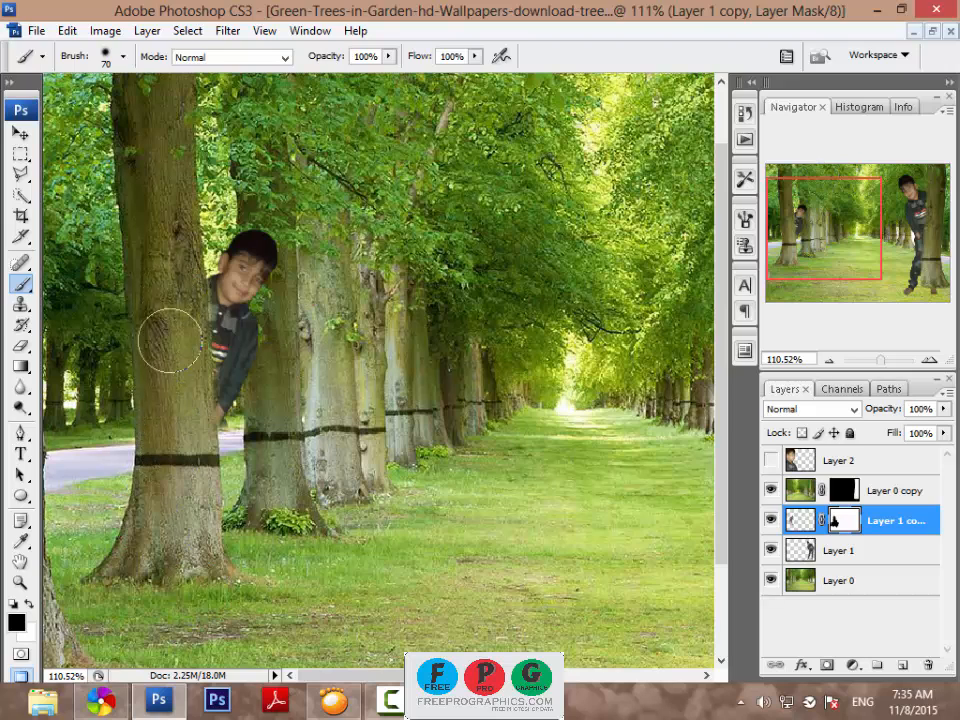
Step: Show Layer 2 and scale its boy down to about 40.6% width and 41.7% height
left_click(20, 133)
left_click(401, 430)
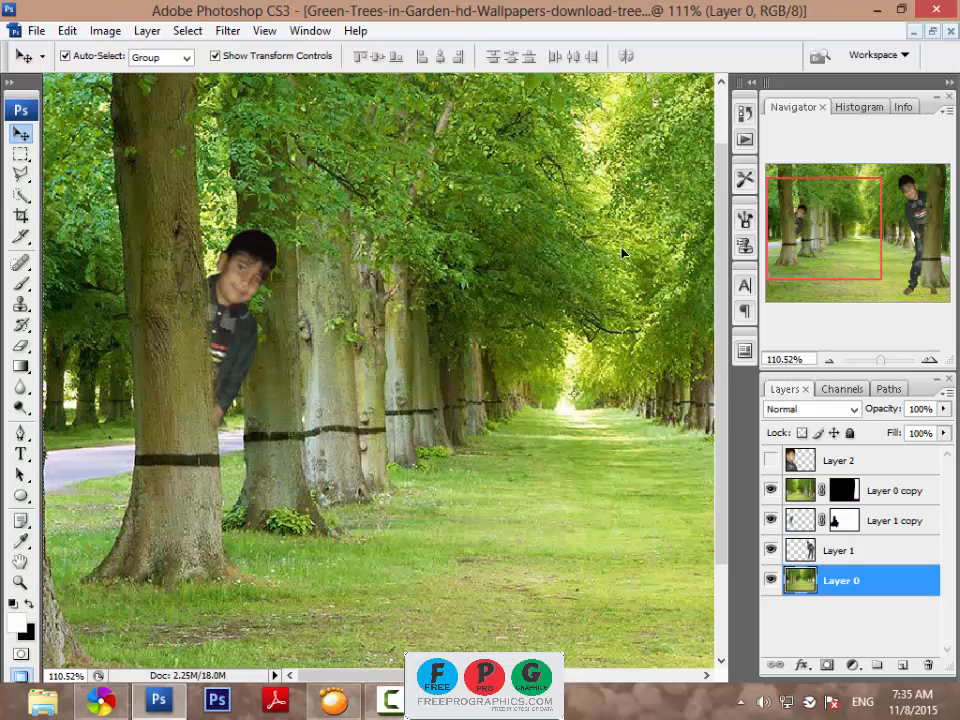
left_click(878, 359)
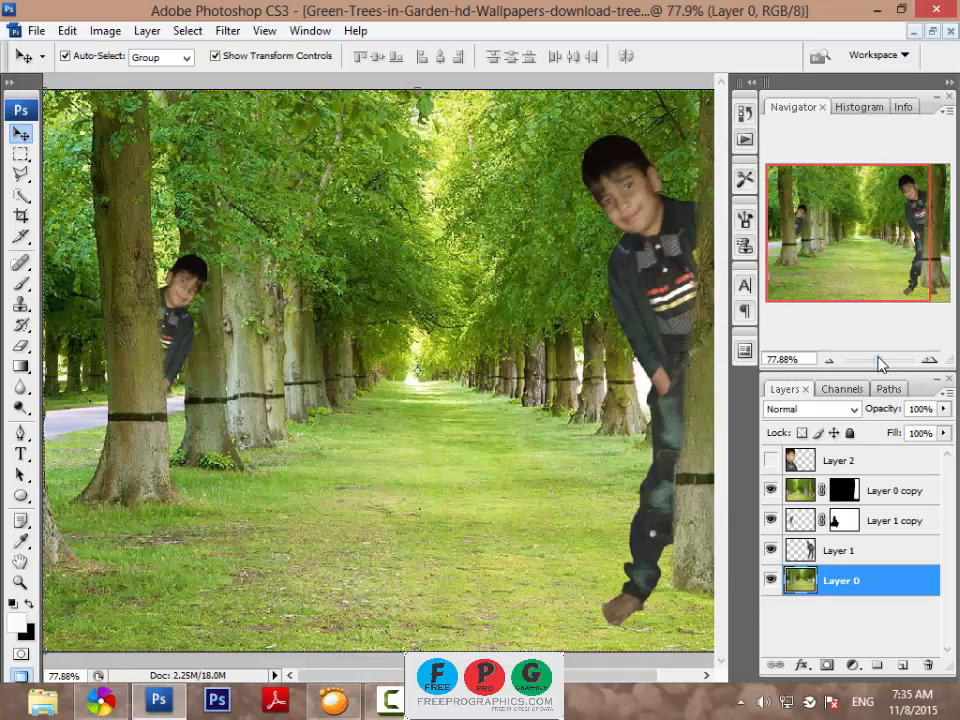
left_click(879, 361)
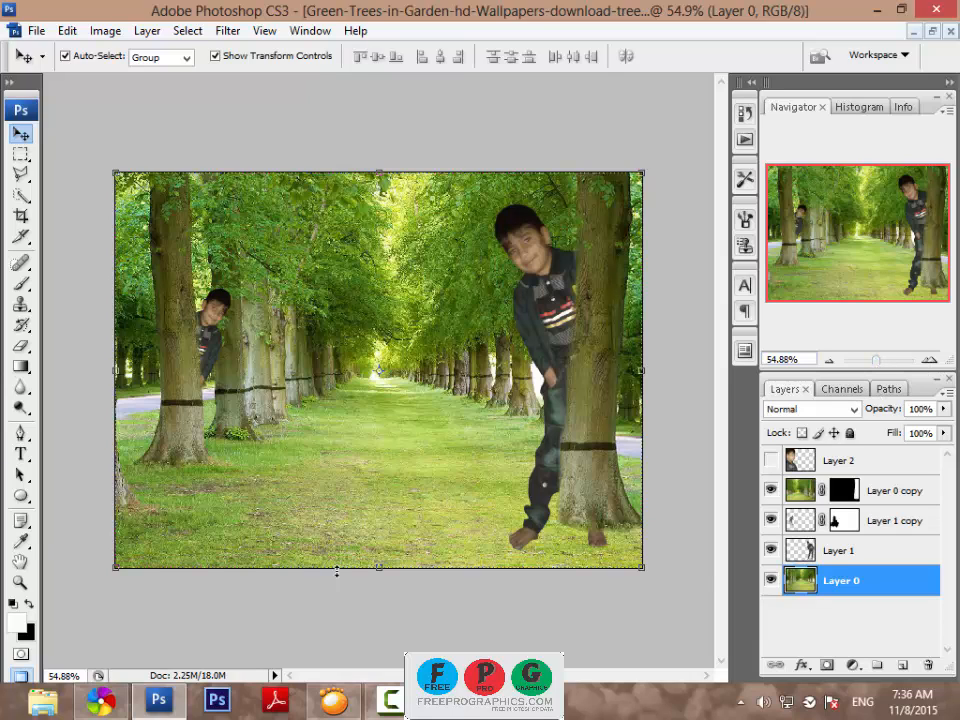
left_click(770, 460)
left_click_drag(228, 275, 290, 360)
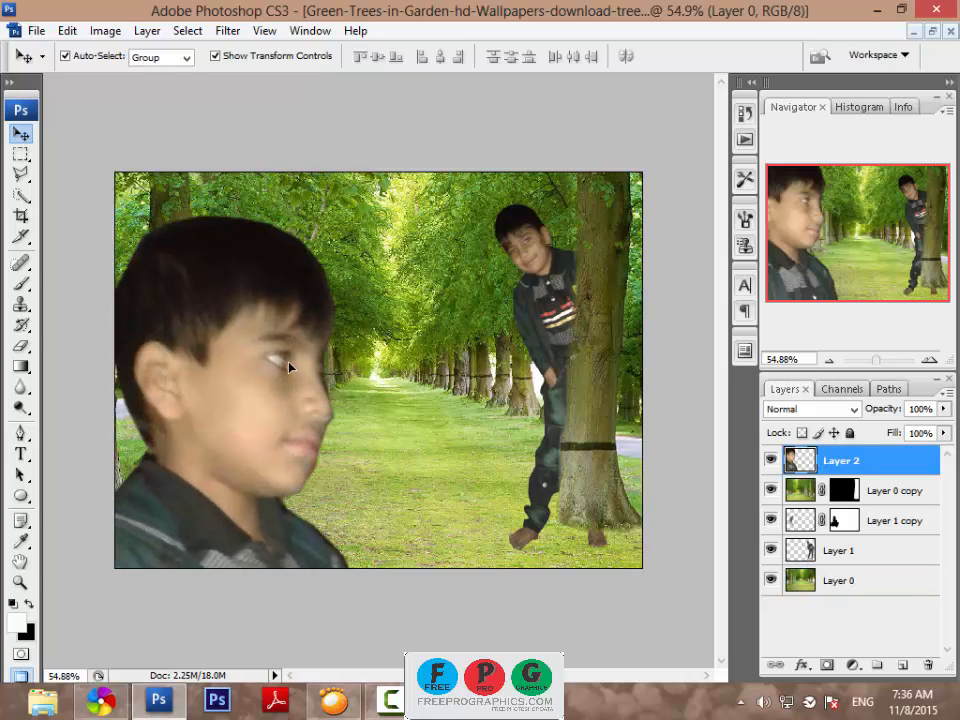
left_click_drag(448, 220, 178, 176)
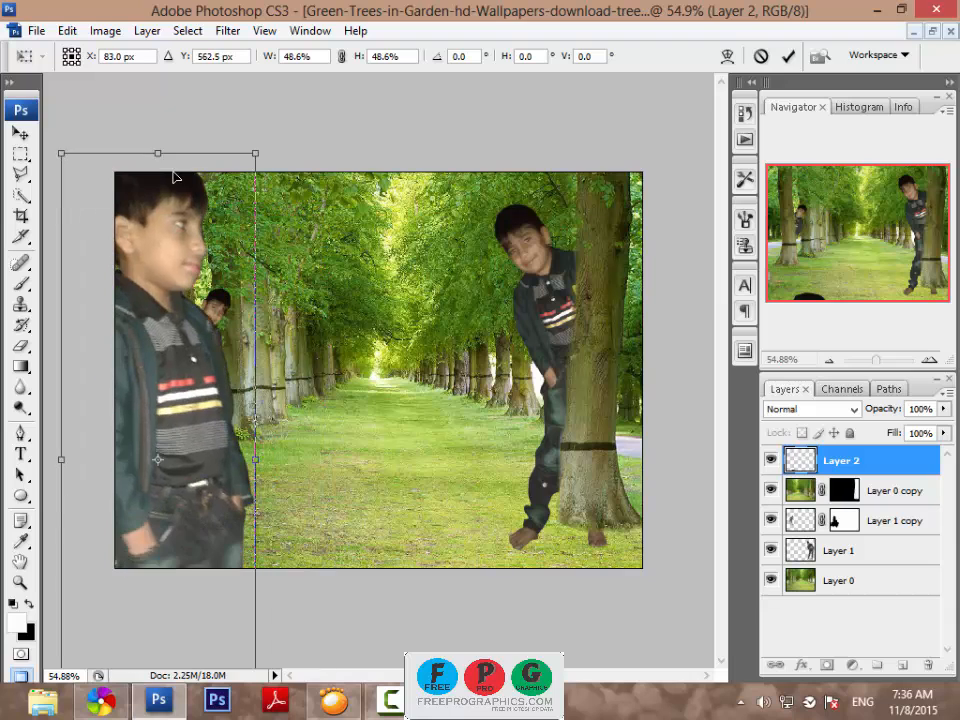
left_click_drag(233, 201, 225, 238)
Step: Move the boy in Layer 2 to the centre foreground and resize him so his lower legs extend past the canvas edge
left_click_drag(160, 376, 440, 307)
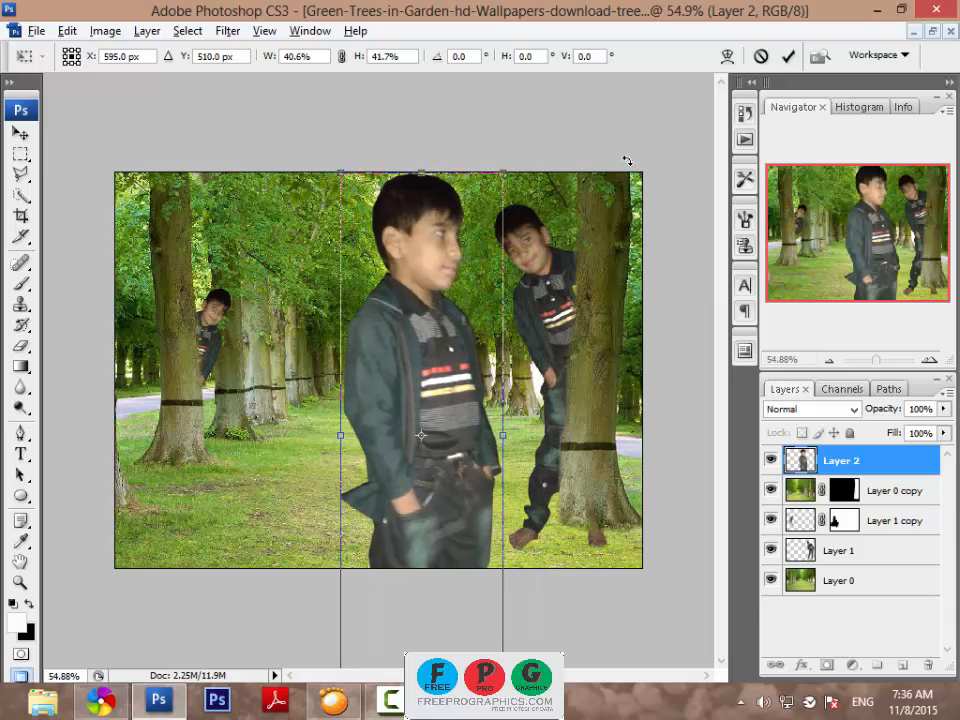
left_click_drag(497, 197, 477, 256)
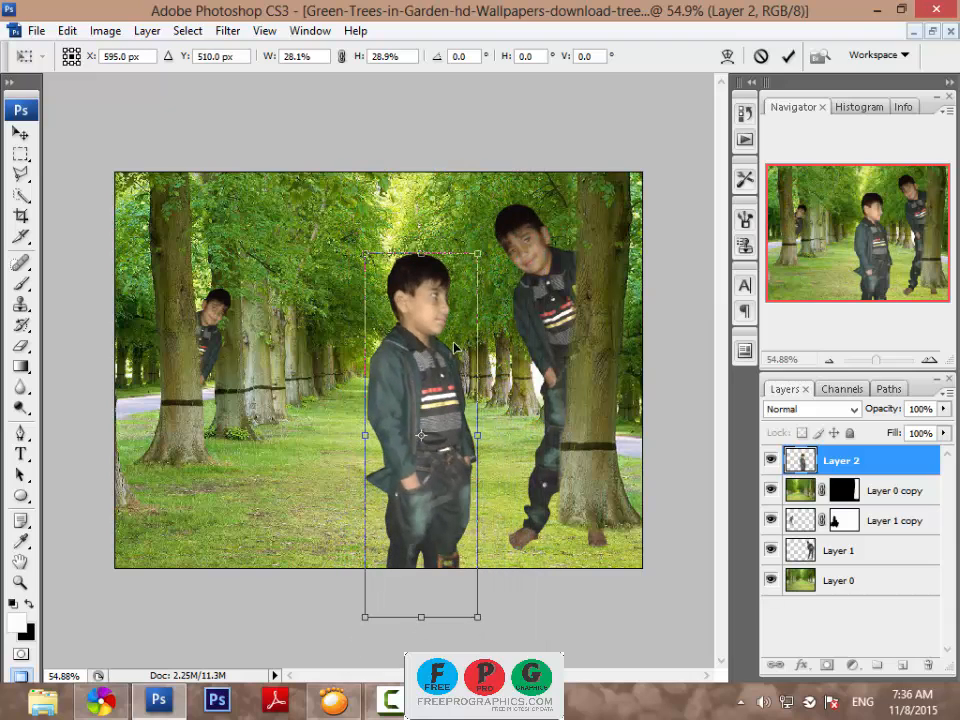
left_click_drag(446, 376, 446, 342)
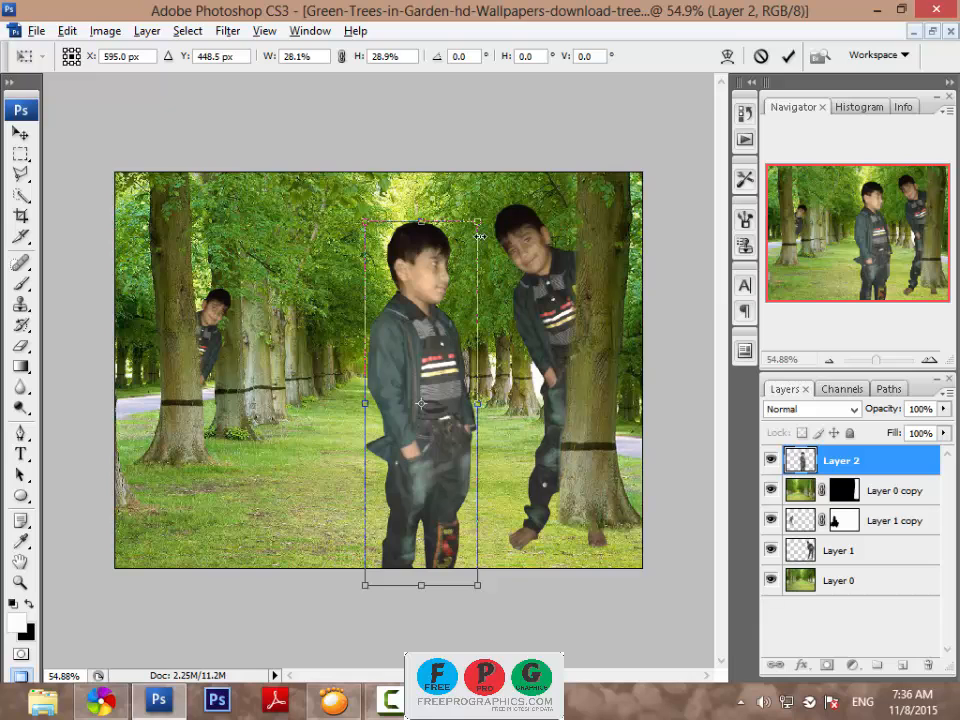
left_click_drag(490, 206, 626, 110)
left_click(790, 56)
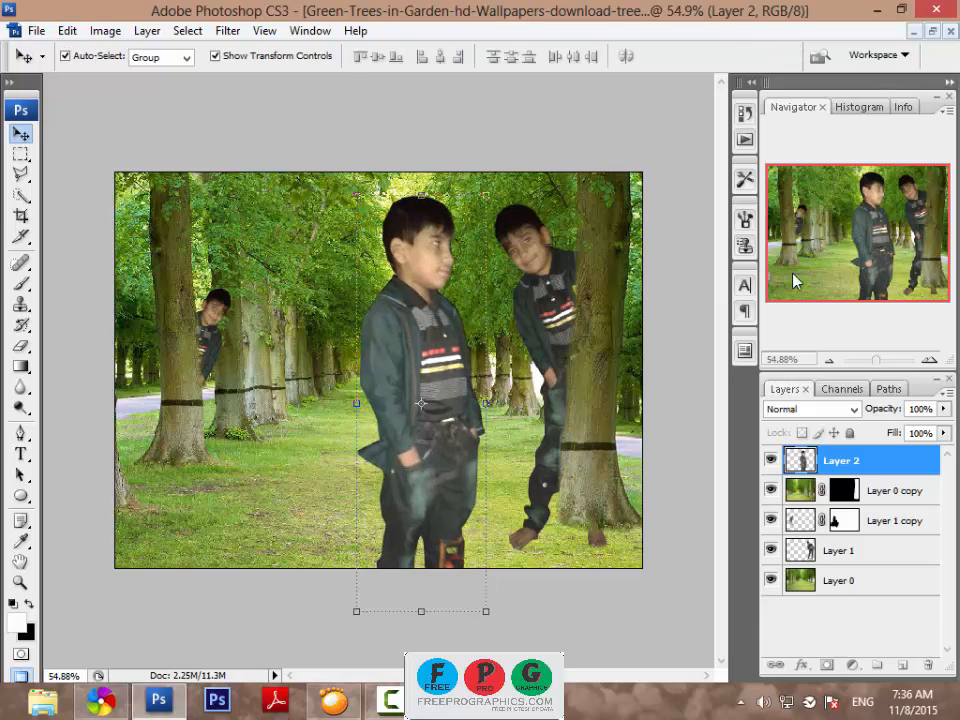
Step: Duplicate Layer 2, flip the copy horizontally and place it beside the original boy, facing the opposite way
right_click(857, 460)
left_click(764, 88)
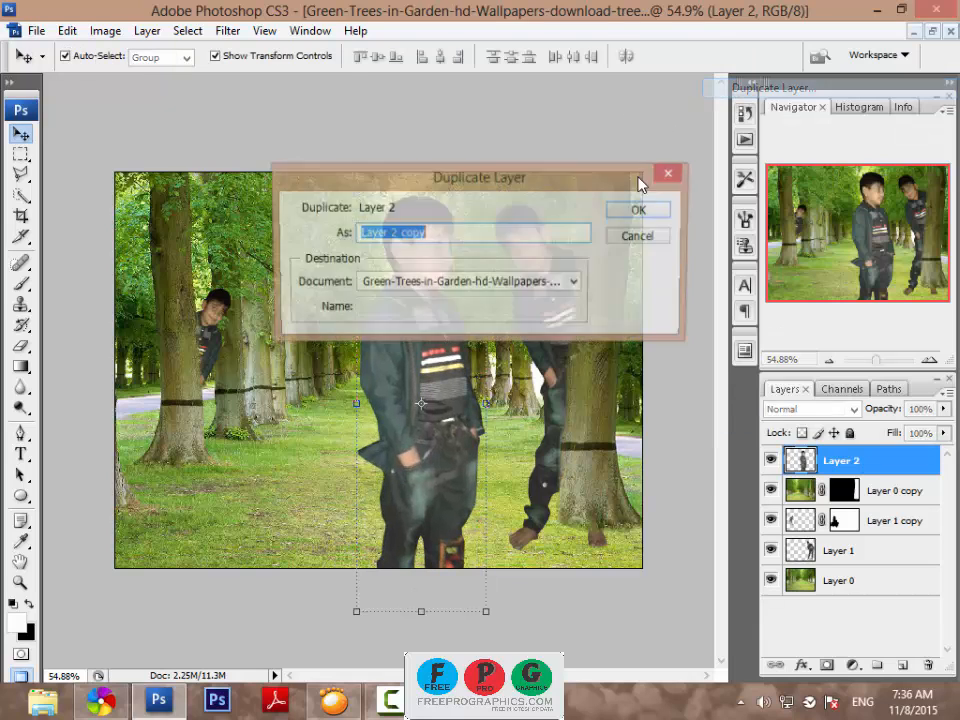
left_click(638, 212)
key("ctrl+t")
right_click(459, 408)
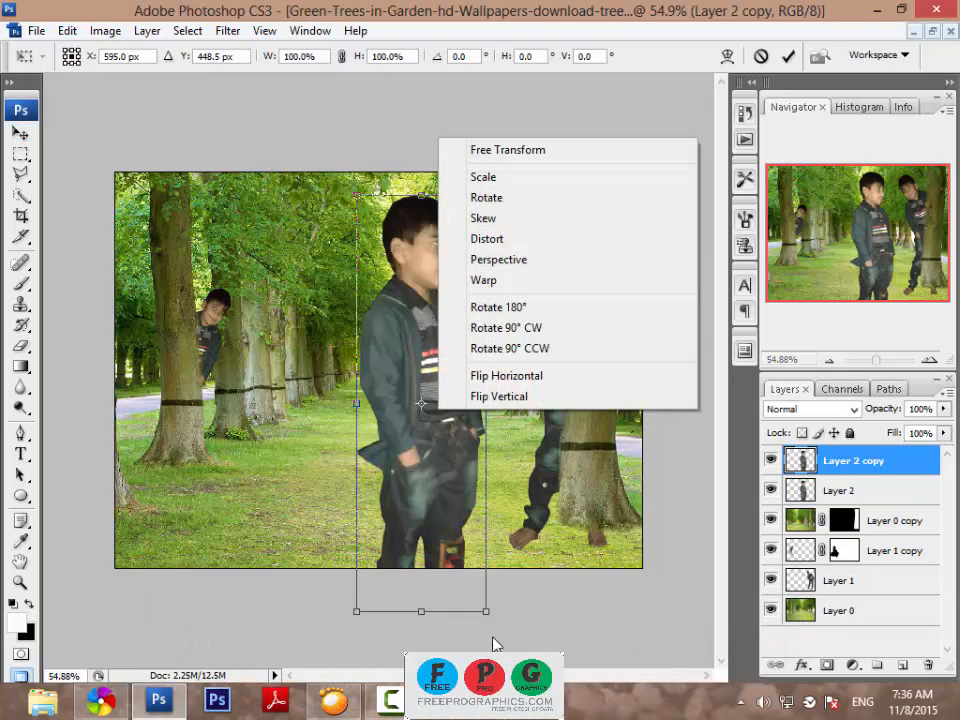
left_click(480, 373)
left_click_drag(422, 370, 300, 370)
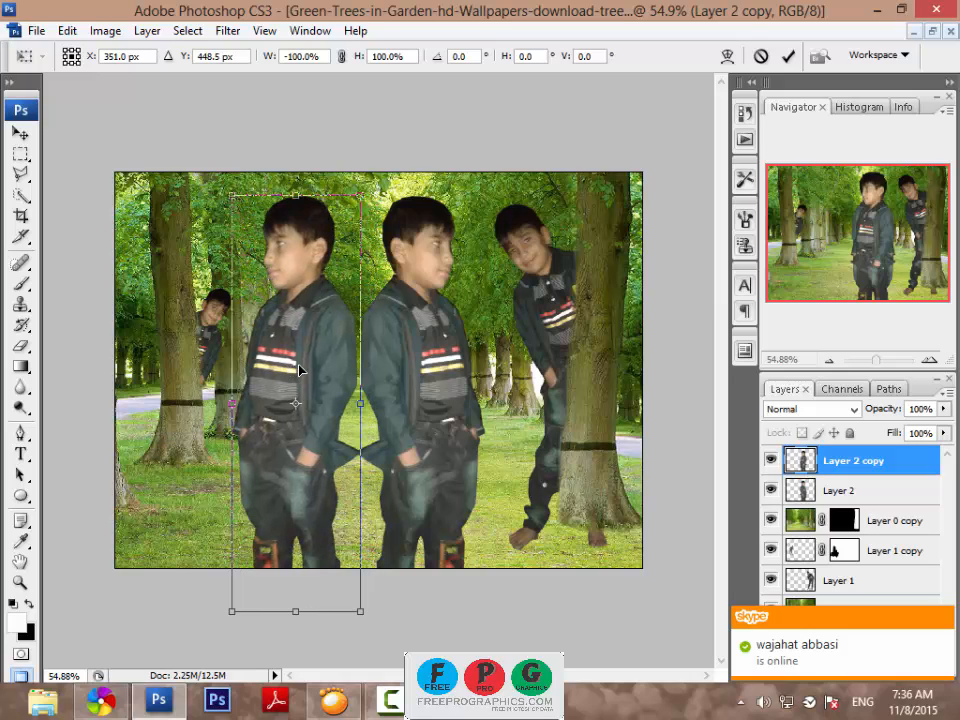
left_click(789, 57)
Step: Erase the jacket tails between the two foreground boys on Layer 2 copy and Layer 2 with a 50 px eraser
left_click(484, 372)
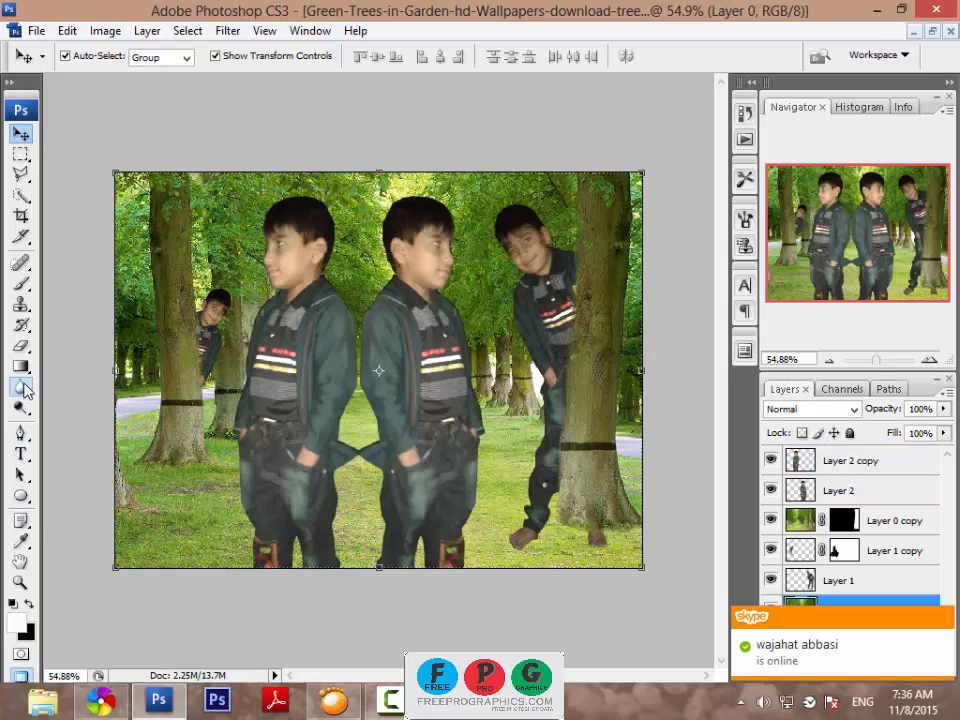
left_click(21, 347)
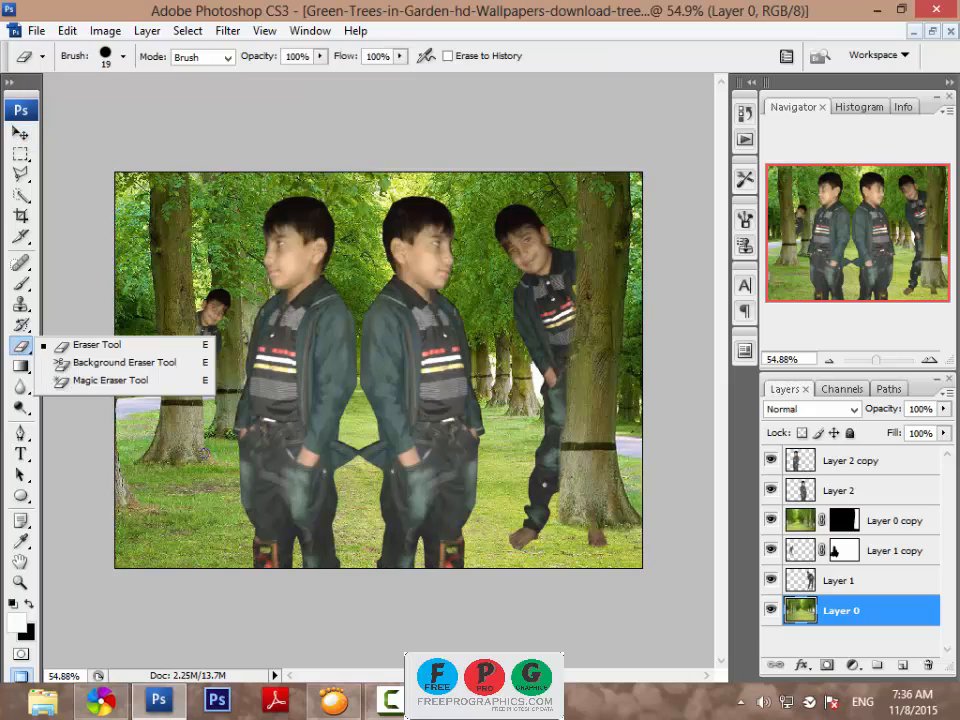
left_click(69, 349)
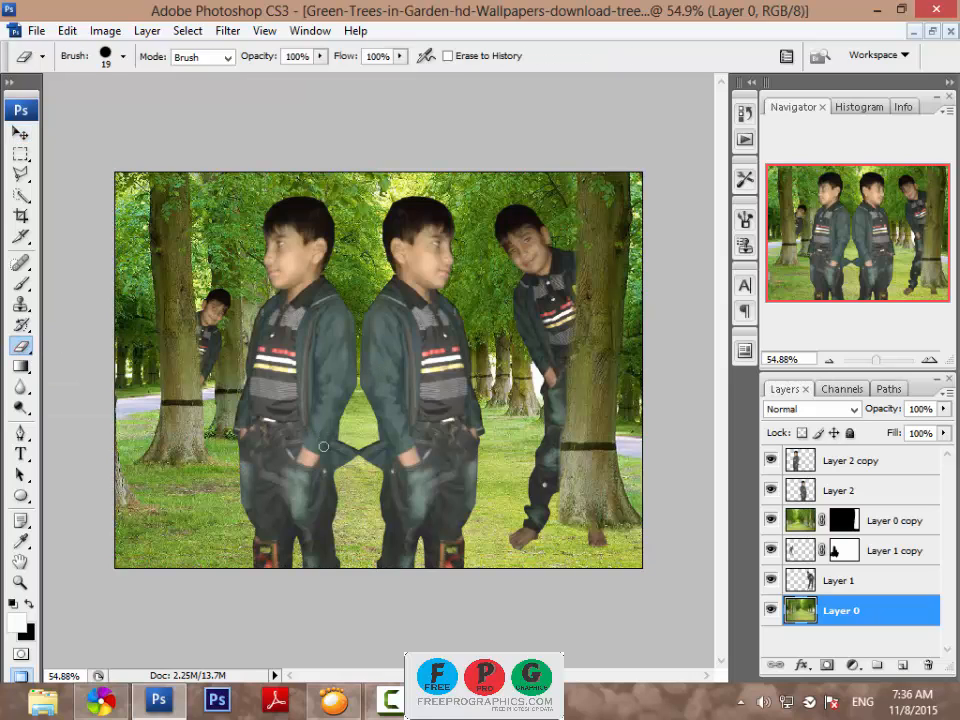
key("bracketright")
left_click(858, 461)
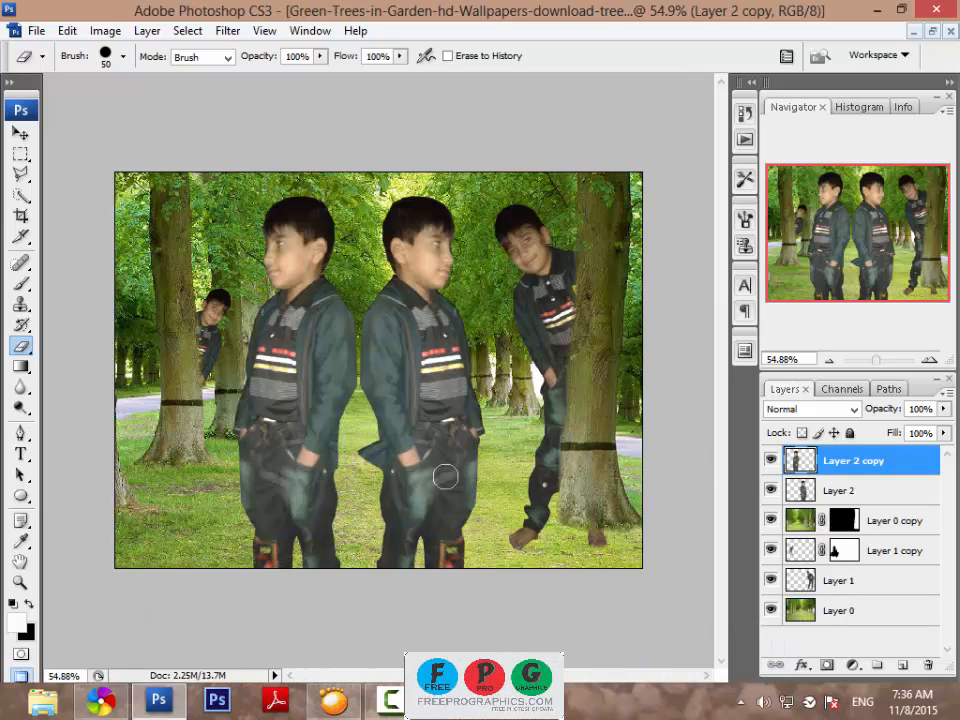
left_click(824, 491)
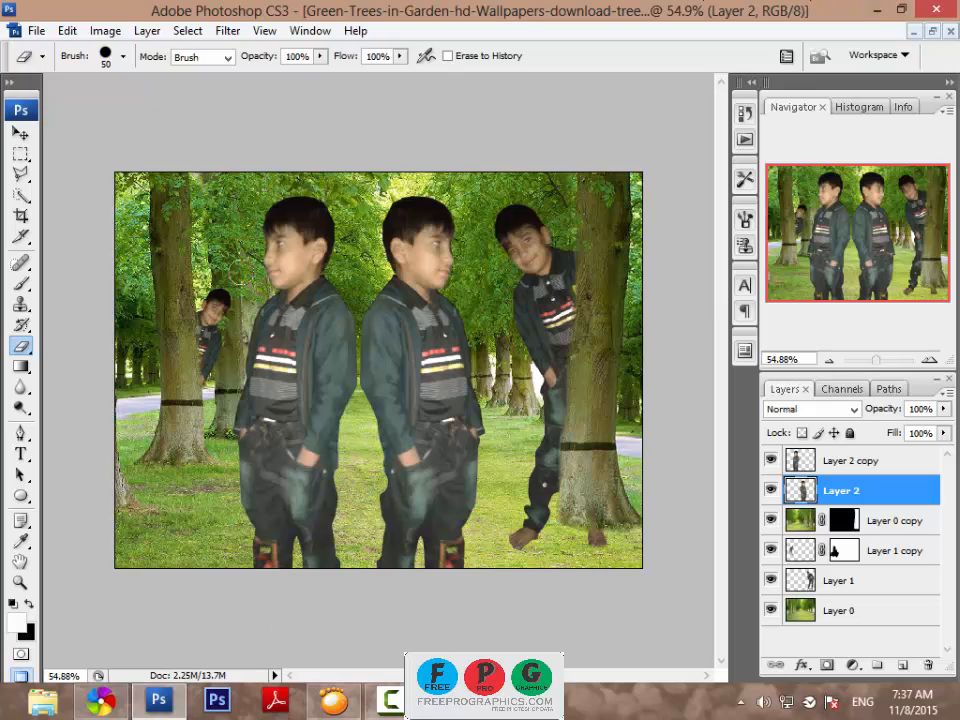
key("v")
left_click(310, 346)
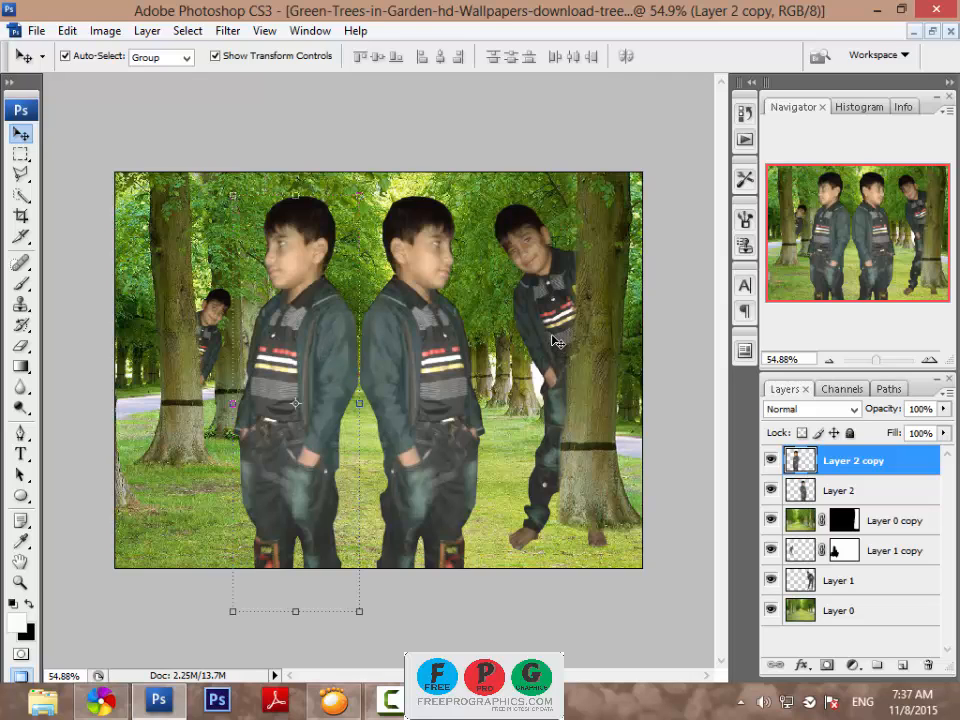
left_click(545, 587)
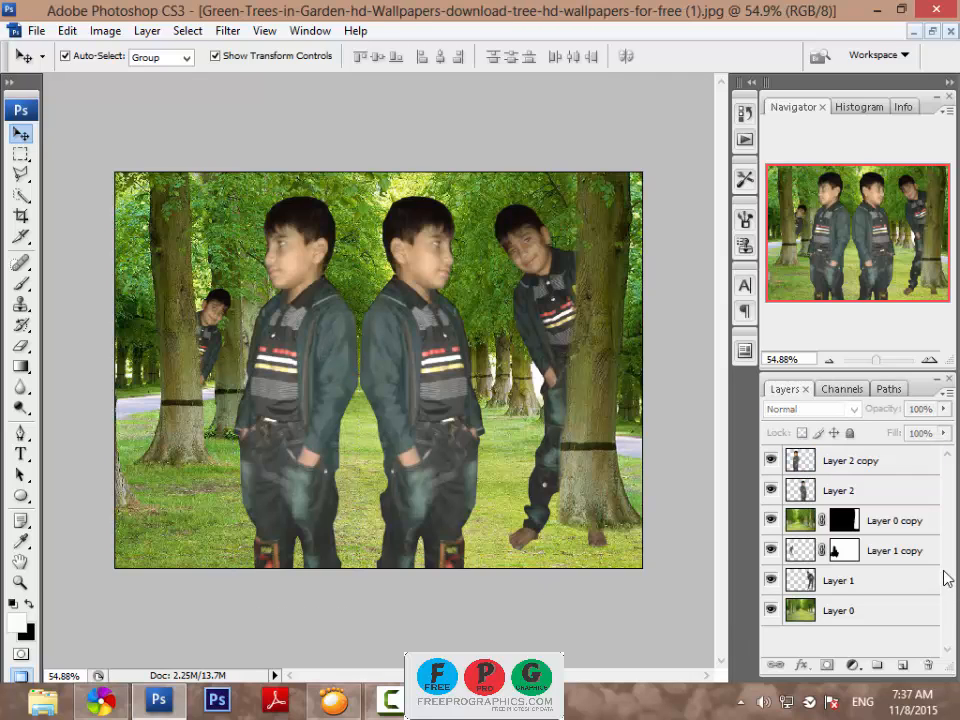
Step: Add a Curves adjustment layer above Layer 2 copy and raise the RGB curve's midtones to an output of about 124
key("ctrl+a")
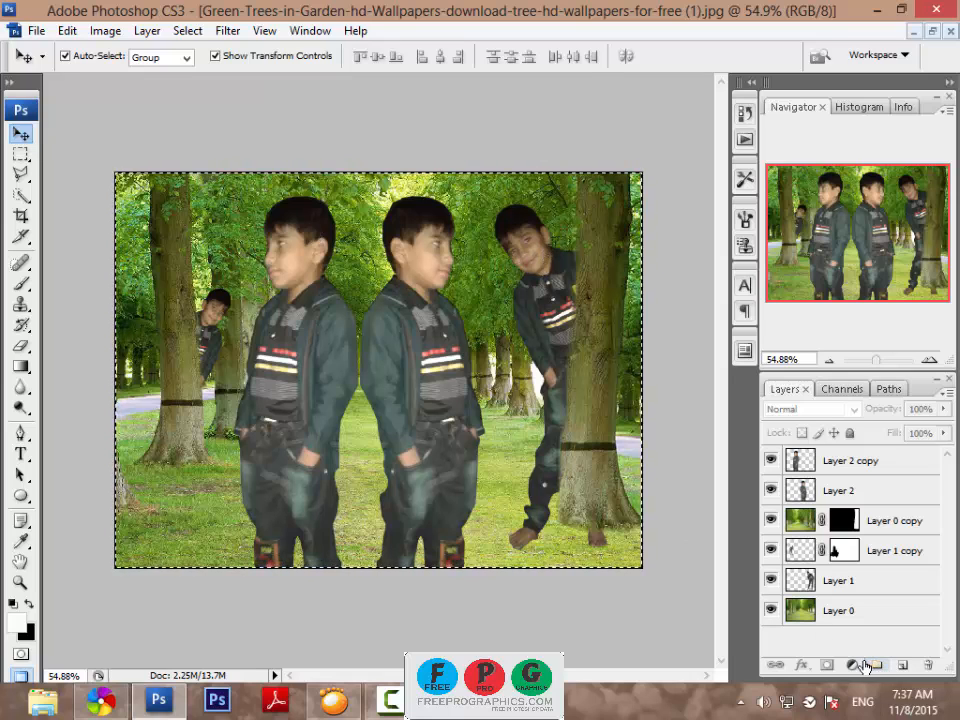
left_click(800, 464)
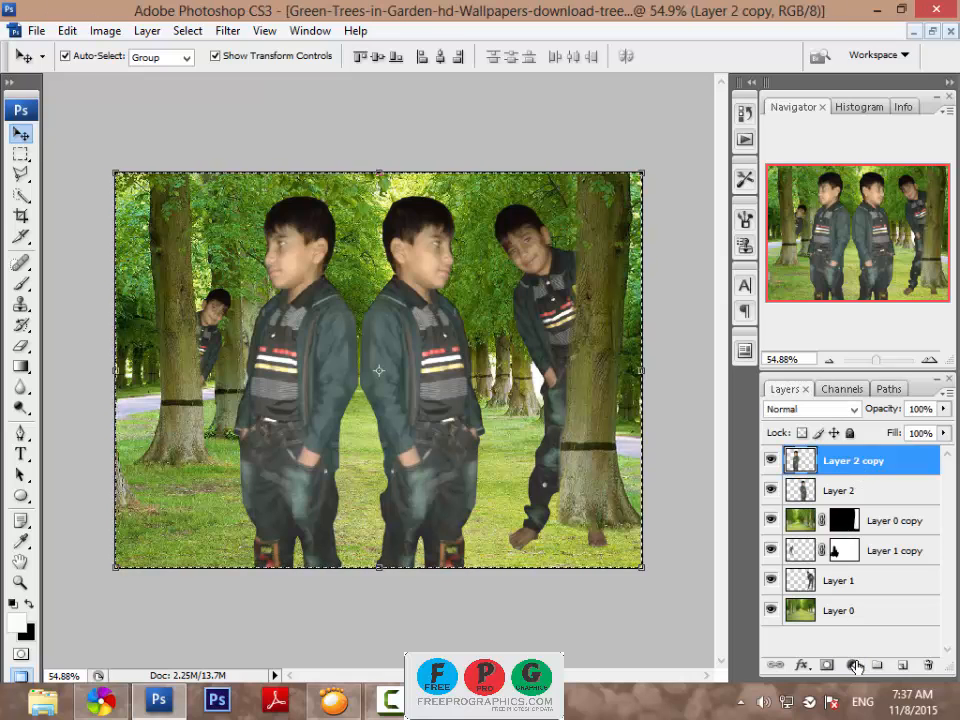
left_click(856, 666)
left_click(821, 390)
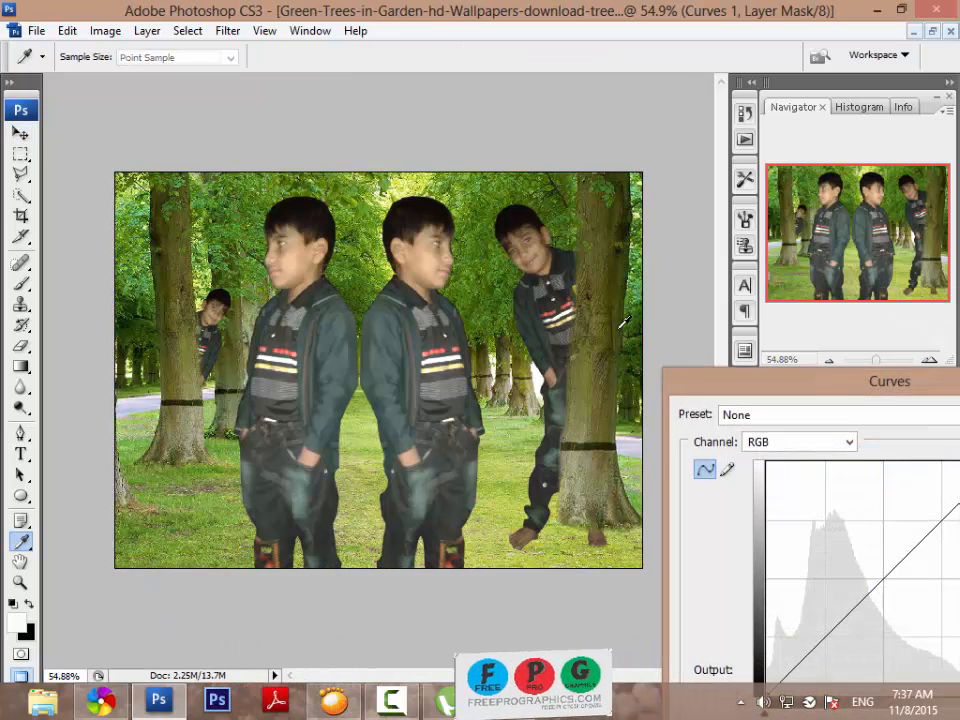
left_click_drag(857, 585, 851, 581)
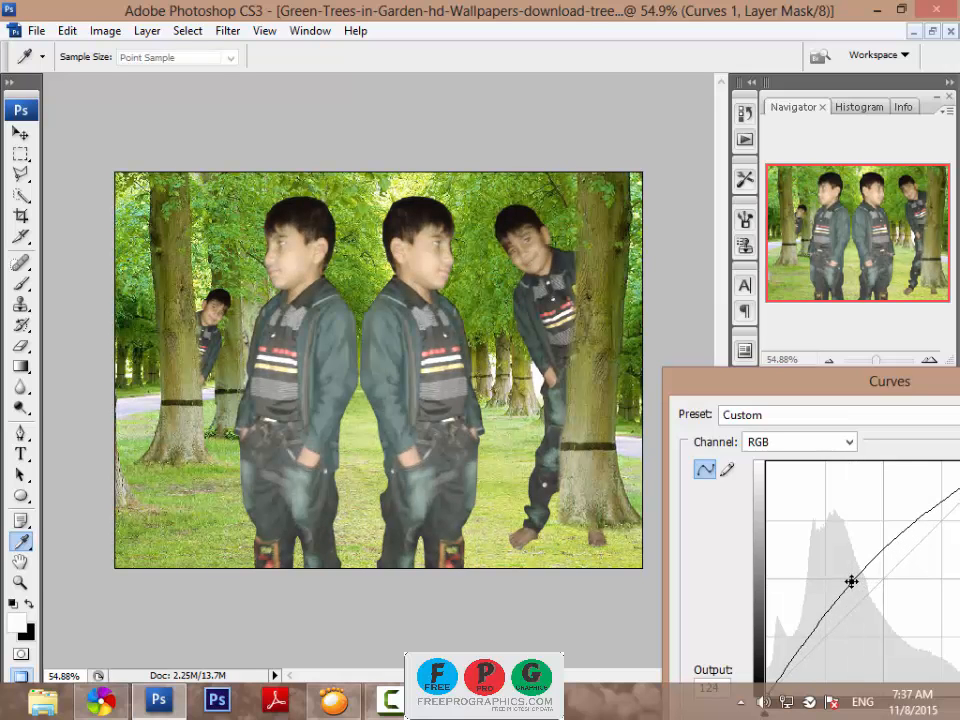
left_click_drag(892, 395, 667, 393)
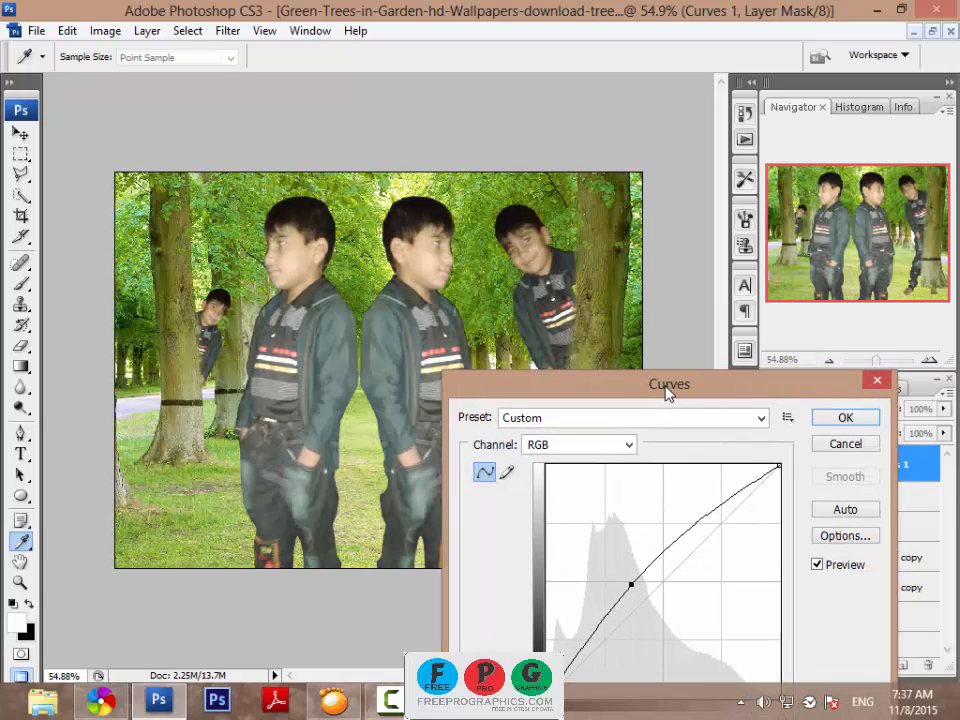
left_click(846, 418)
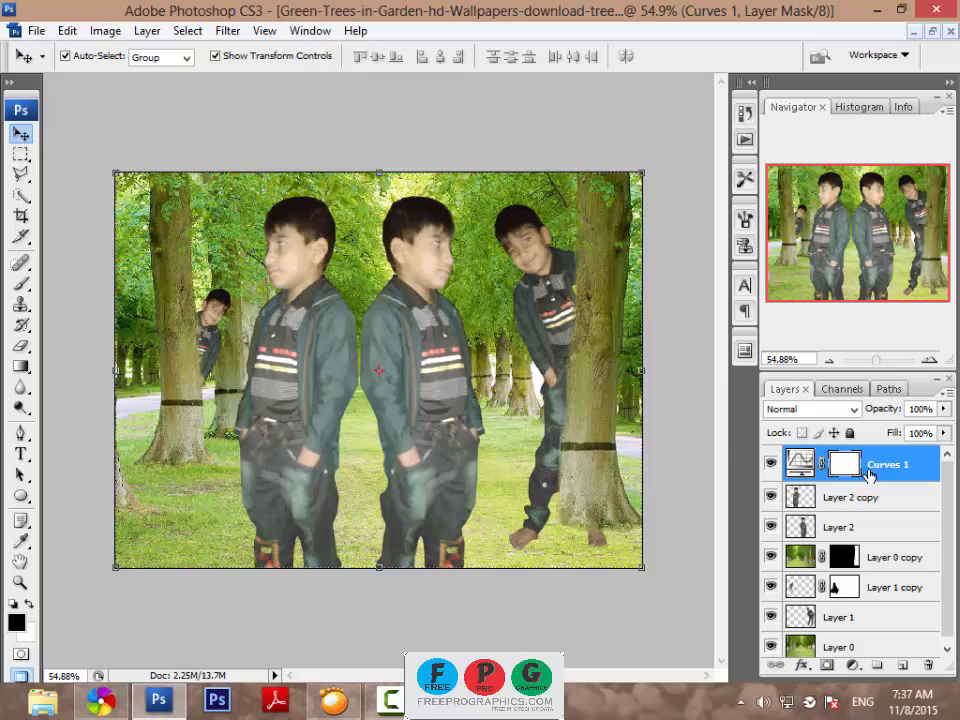
Step: Mask the Curves brightening off the trees and grass along the image's left side with a 300 px black brush
left_click_drag(21, 283, 68, 291)
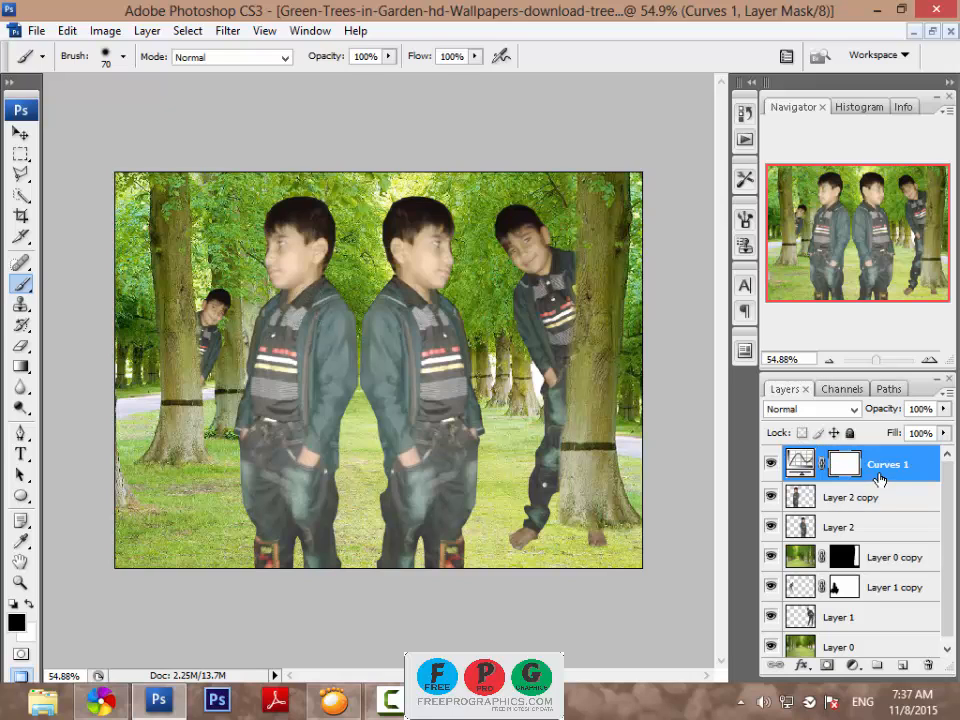
right_click(21, 285)
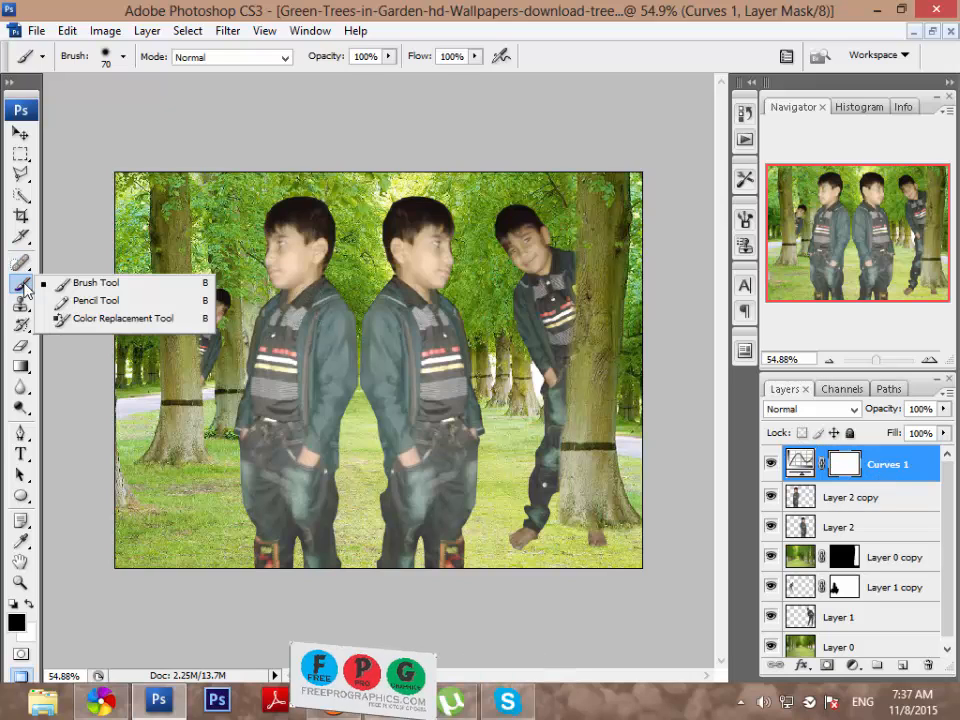
left_click(82, 286)
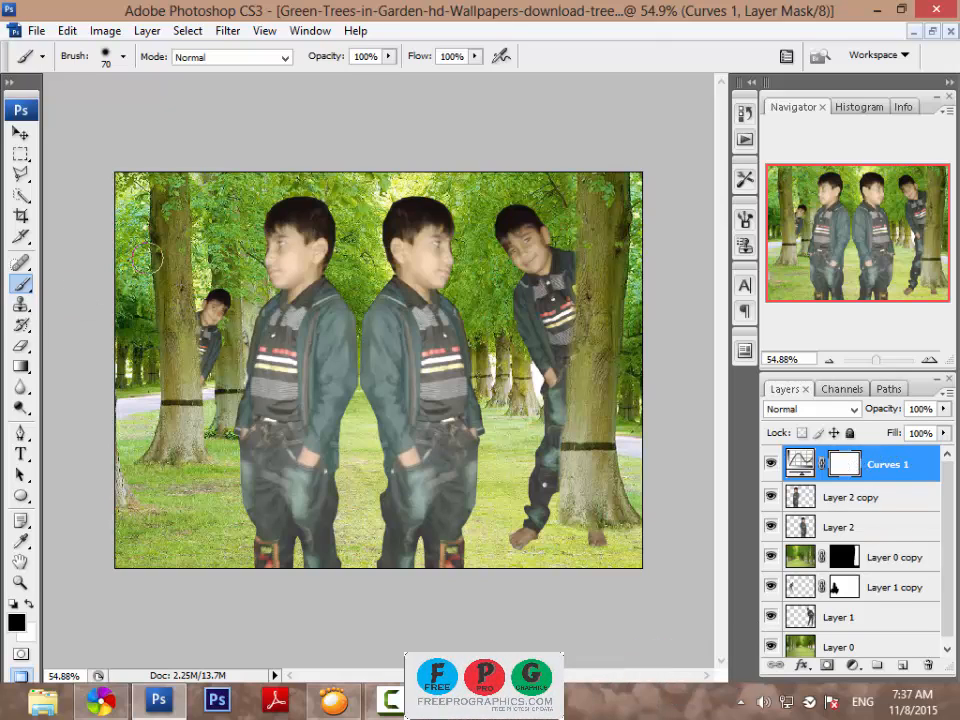
key("bracketright")
key("bracketright")
key("bracketright")
key("bracketright")
key("bracketright")
key("bracketright")
key("bracketright")
key("bracketright")
key("bracketright")
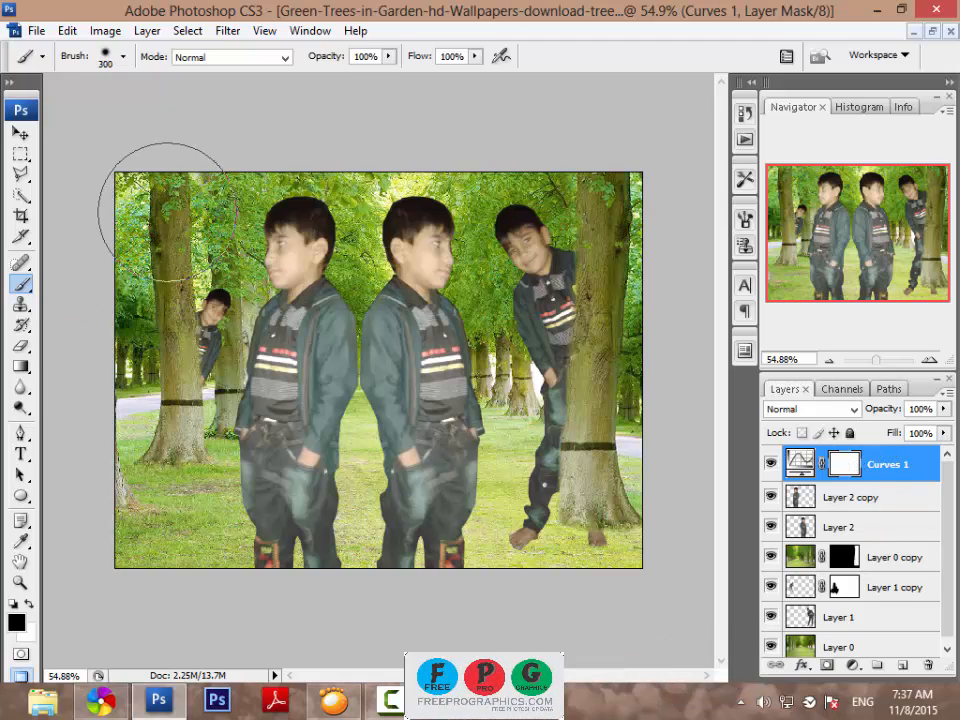
mouse_move(147, 212)
left_mouse_down()
mouse_move(93, 254)
mouse_move(114, 557)
mouse_move(127, 463)
mouse_move(154, 524)
mouse_move(155, 458)
left_mouse_up()
Step: Mask the Curves brightening off the grass gap between the two foreground boys with a smaller black brush of about 175 px
key("bracketright")
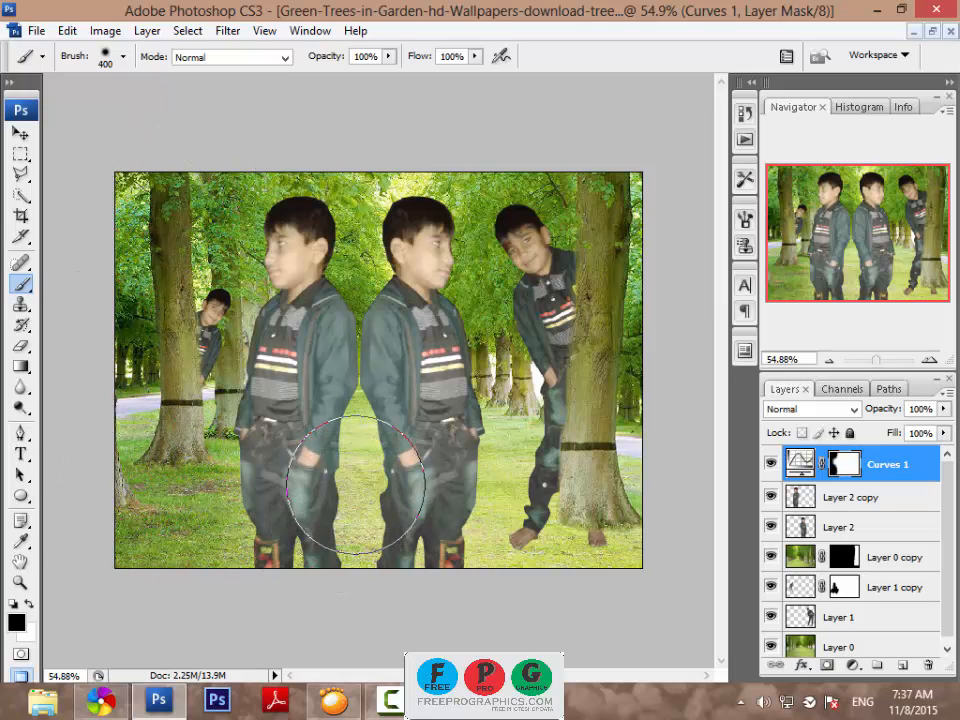
key("bracketleft")
key("bracketleft")
key("bracketleft")
key("bracketleft")
key("bracketleft")
key("bracketleft")
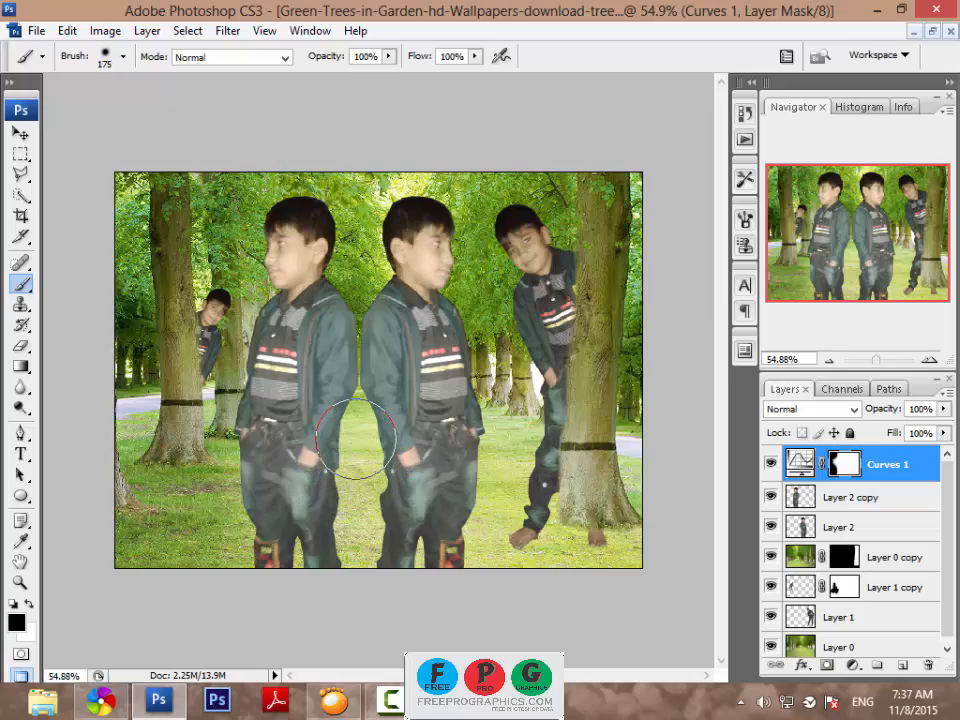
left_click_drag(358, 422, 356, 531)
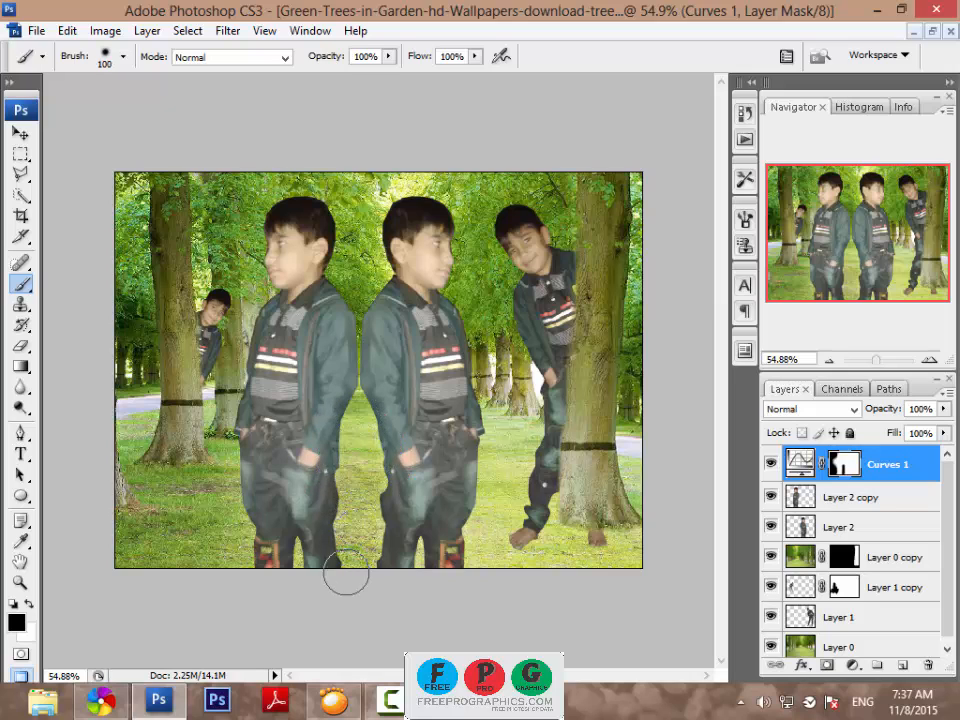
Step: Enlarge the black brush to 400 px and mask the Curves brightening off the foreground boys' bodies and surrounding edges
key("bracketright")
key("bracketright")
key("bracketright")
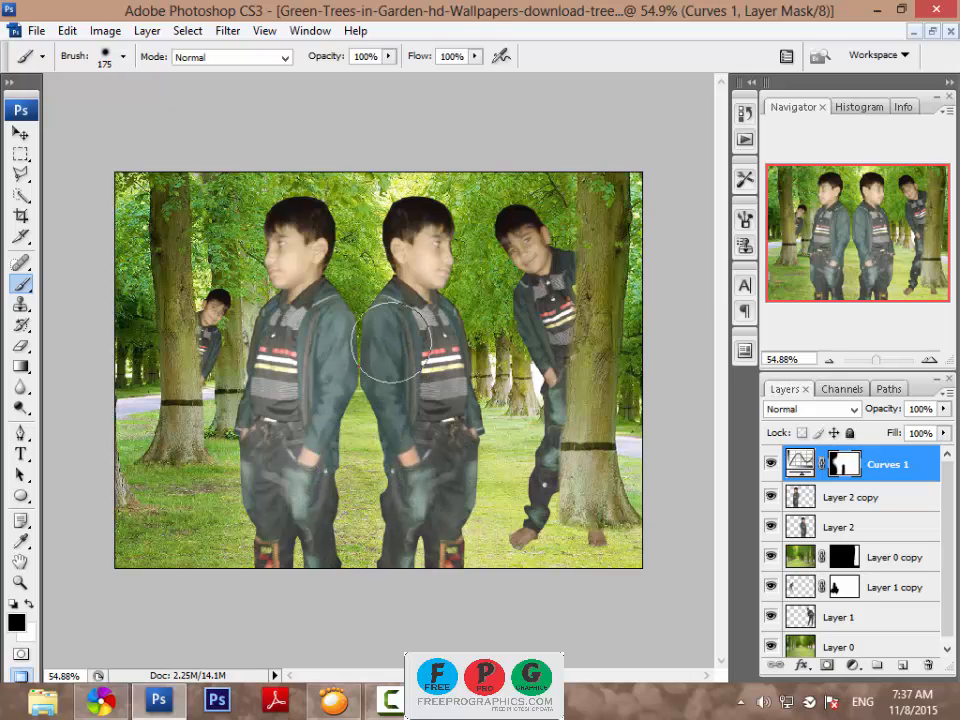
mouse_move(320, 411)
left_mouse_down()
mouse_move(326, 364)
mouse_move(253, 557)
mouse_move(270, 603)
left_mouse_up()
key("bracketright")
key("bracketright")
key("bracketright")
key("bracketright")
mouse_move(332, 335)
left_mouse_down()
mouse_move(292, 479)
mouse_move(297, 539)
mouse_move(488, 368)
mouse_move(521, 407)
mouse_move(571, 440)
mouse_move(648, 317)
mouse_move(497, 505)
left_mouse_up()
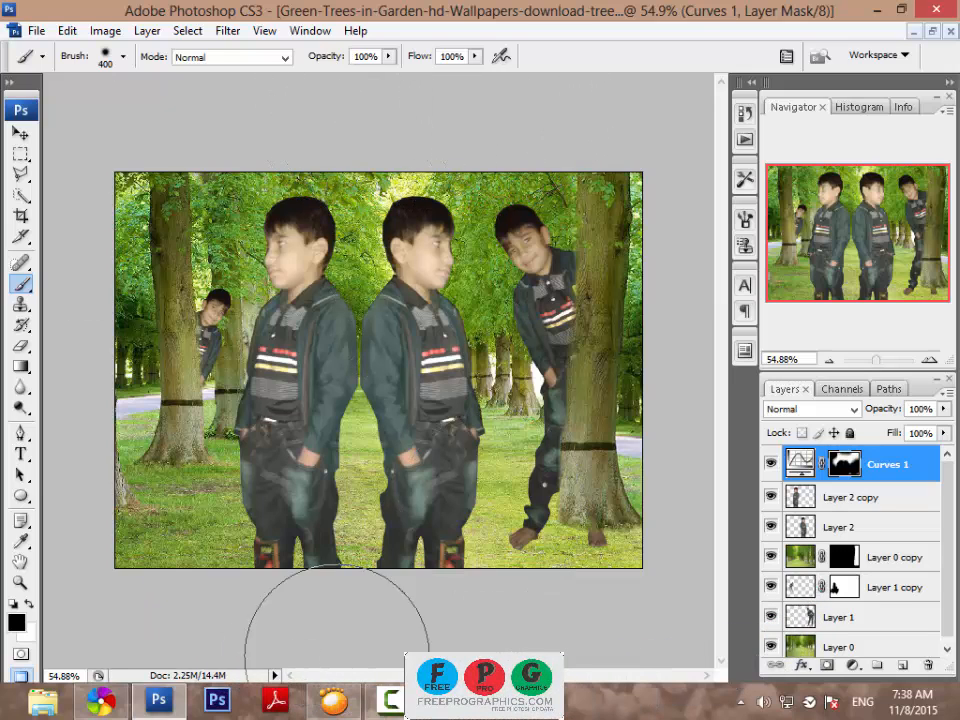
Step: Add a layer mask to Layer 1 and paint out the boy's foot at the right trunk's base with a 400 px black brush
left_click(22, 133)
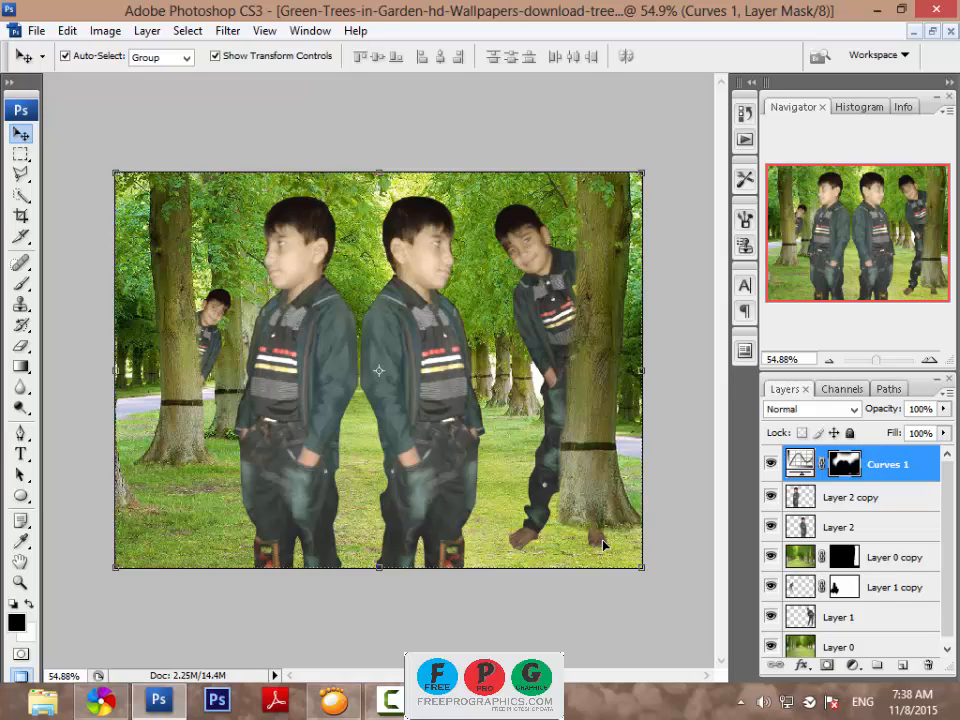
scroll(860, 590, "down", 1)
left_click(849, 582)
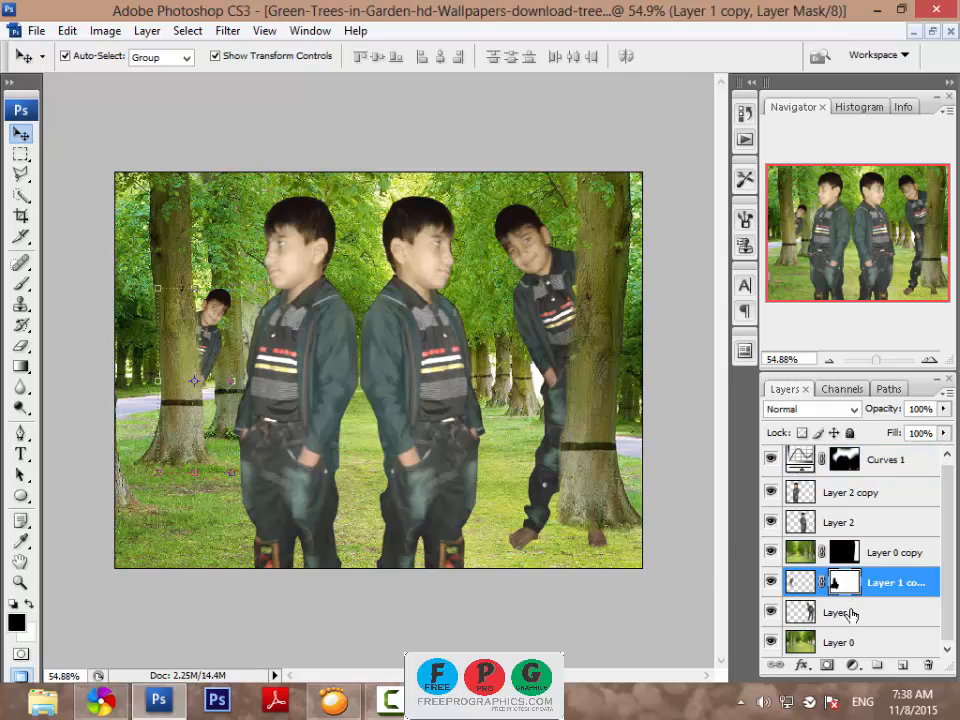
left_click(842, 614)
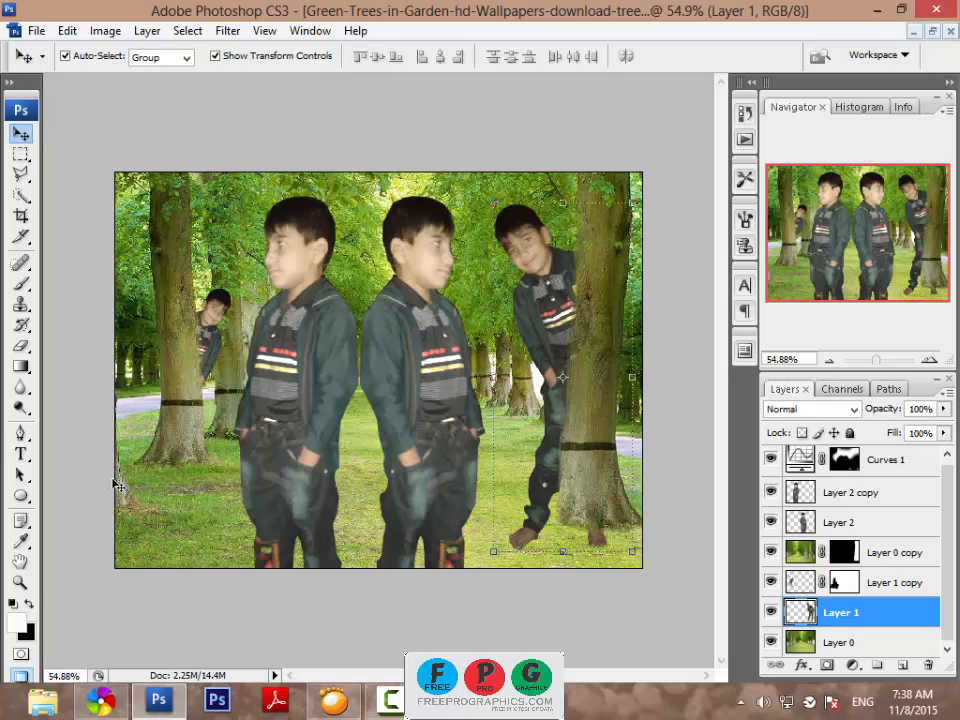
left_click_drag(21, 284, 58, 284)
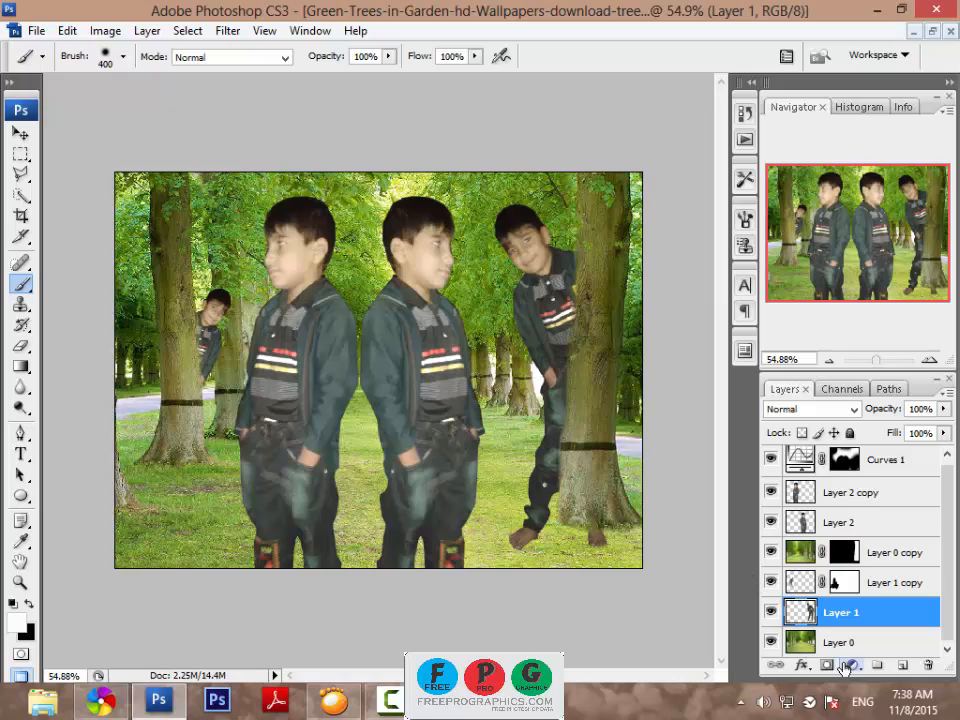
left_click(826, 665)
key("x")
mouse_move(639, 533)
left_mouse_down()
mouse_move(642, 563)
mouse_move(647, 550)
mouse_move(656, 594)
left_mouse_up()
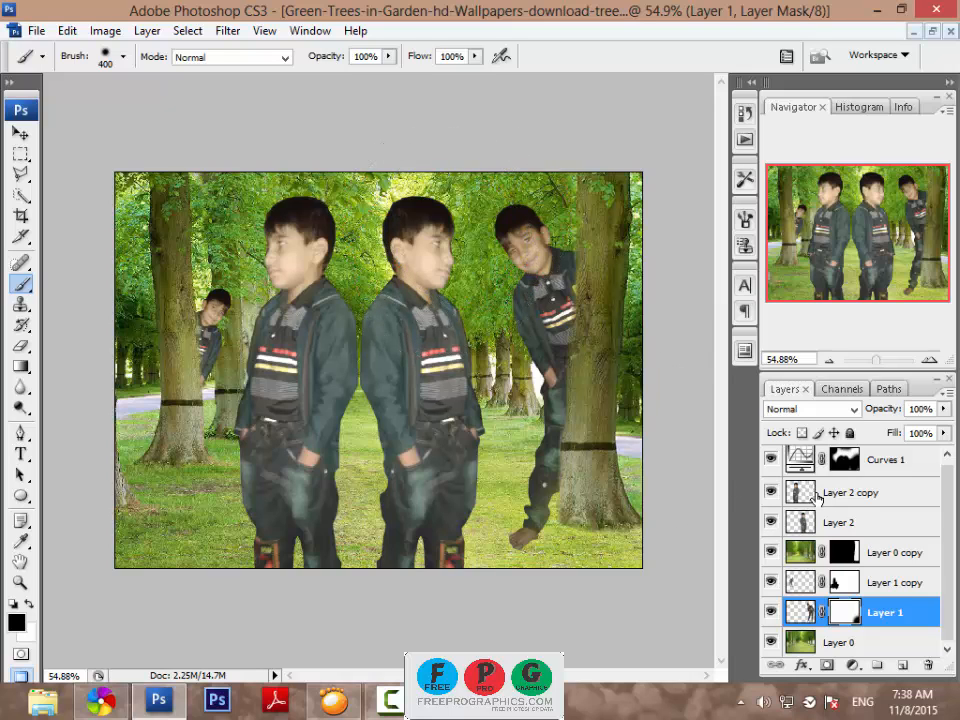
scroll(836, 521, "up", 1)
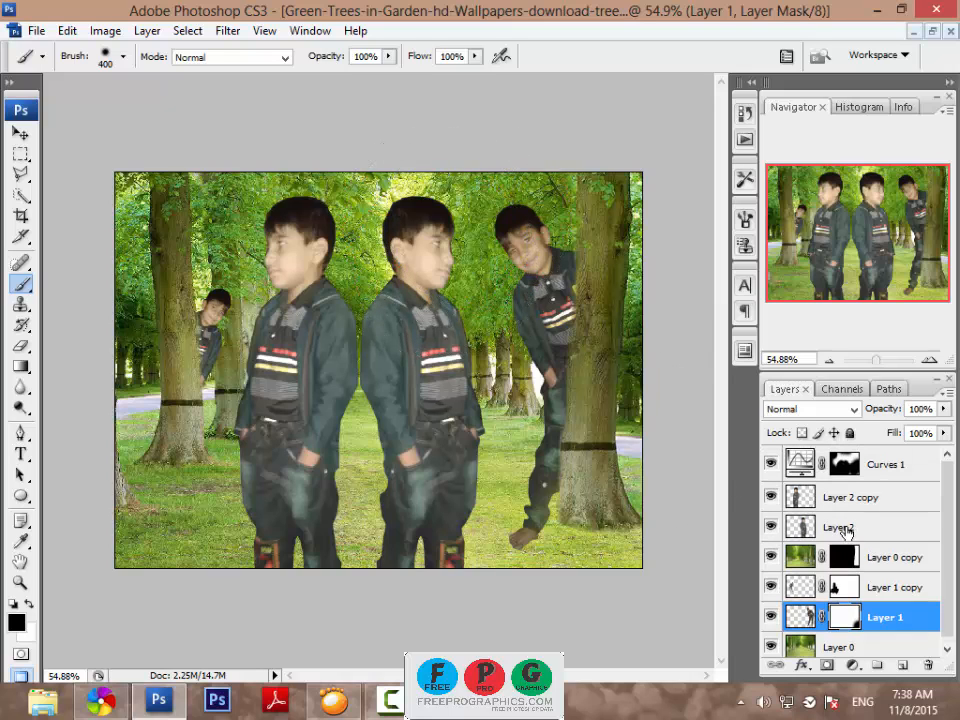
left_click(850, 670)
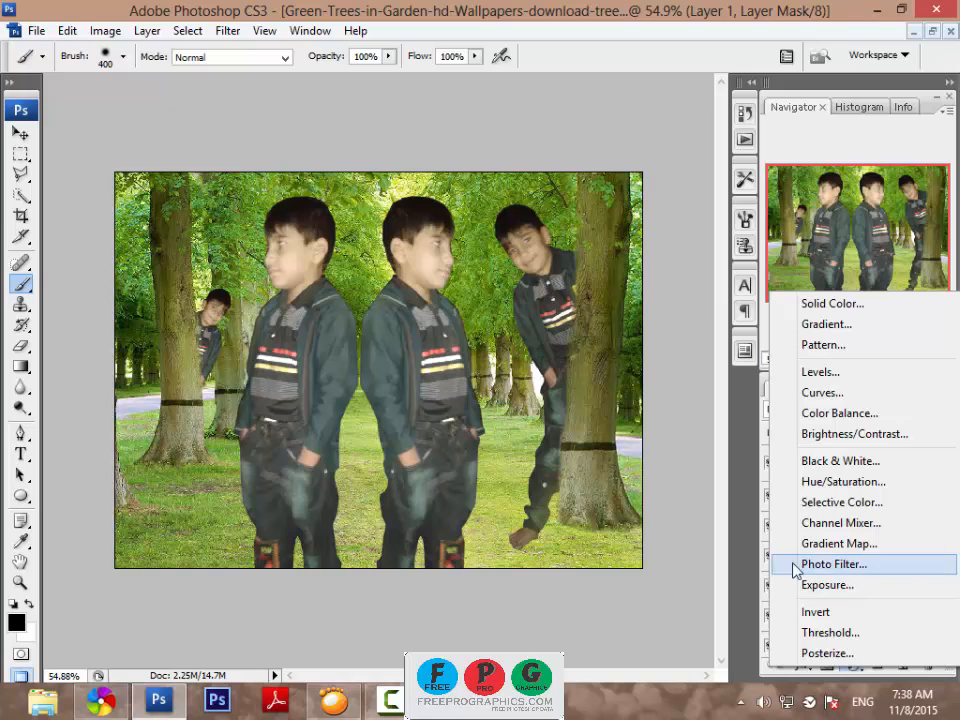
left_click(477, 612)
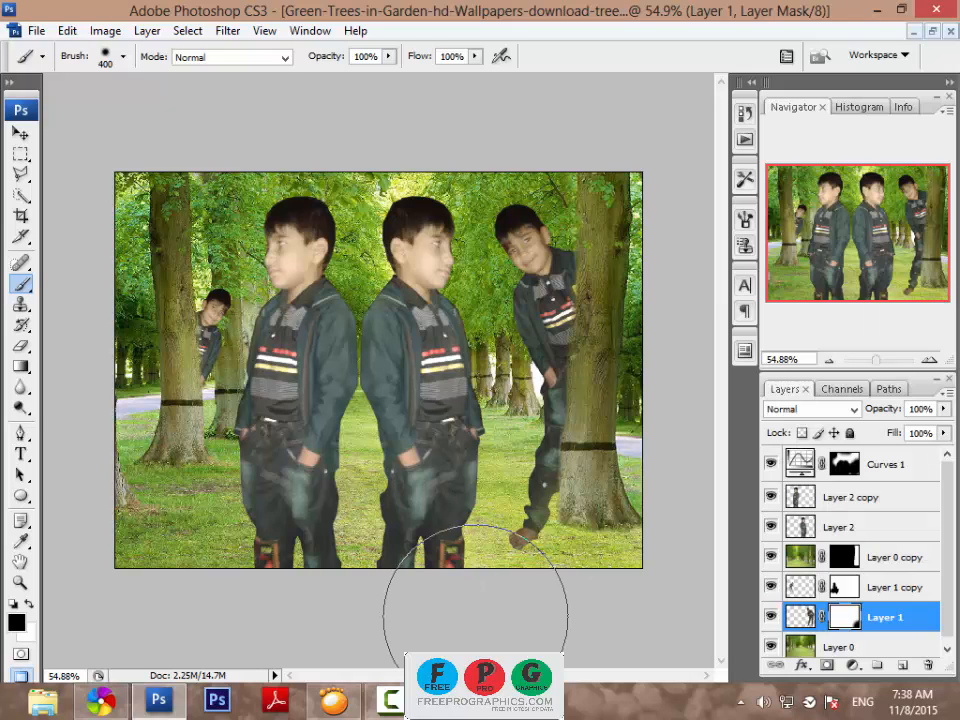
Step: Switch back to the Move tool and minimize the program to show the desktop
left_click(19, 135)
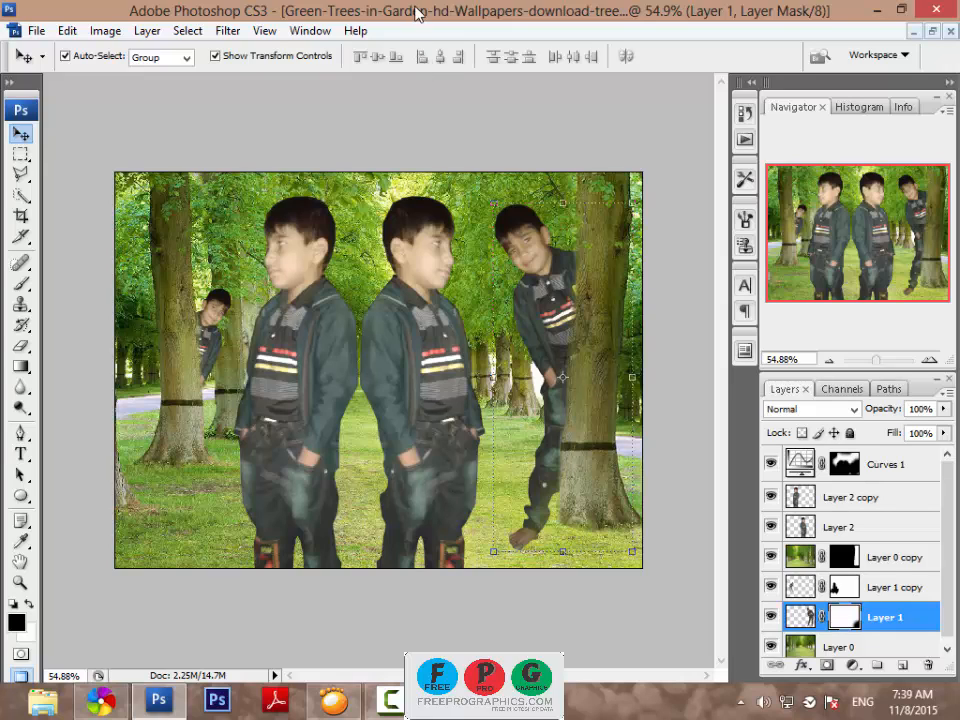
left_click(873, 9)
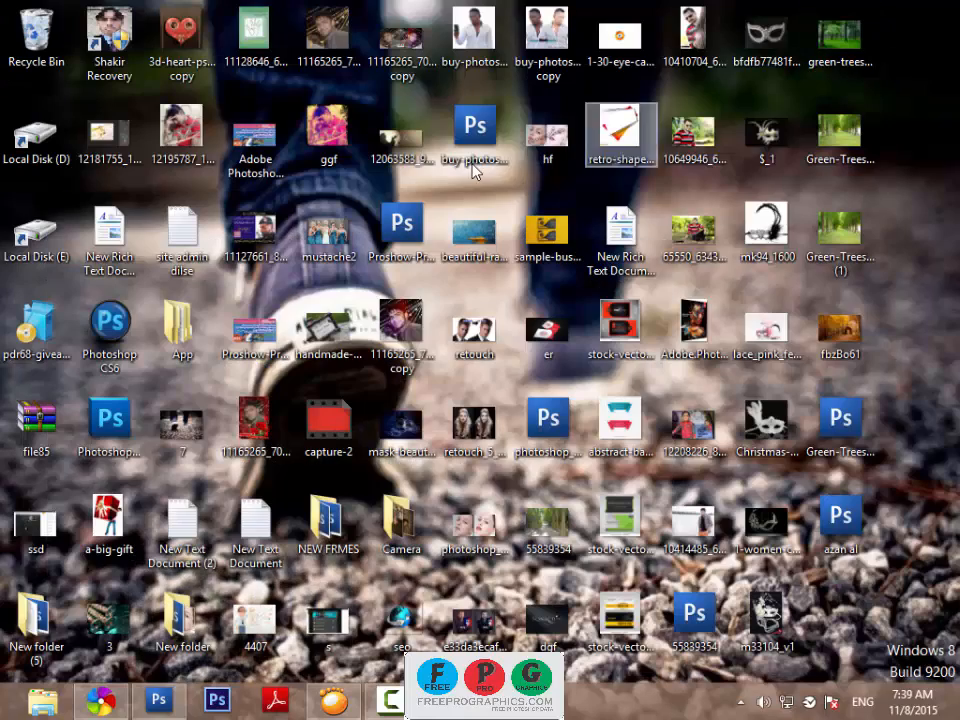
Step: Return to Photoshop and paste a merged copy of the whole composite as a new layer above Curves 1
left_click(158, 700)
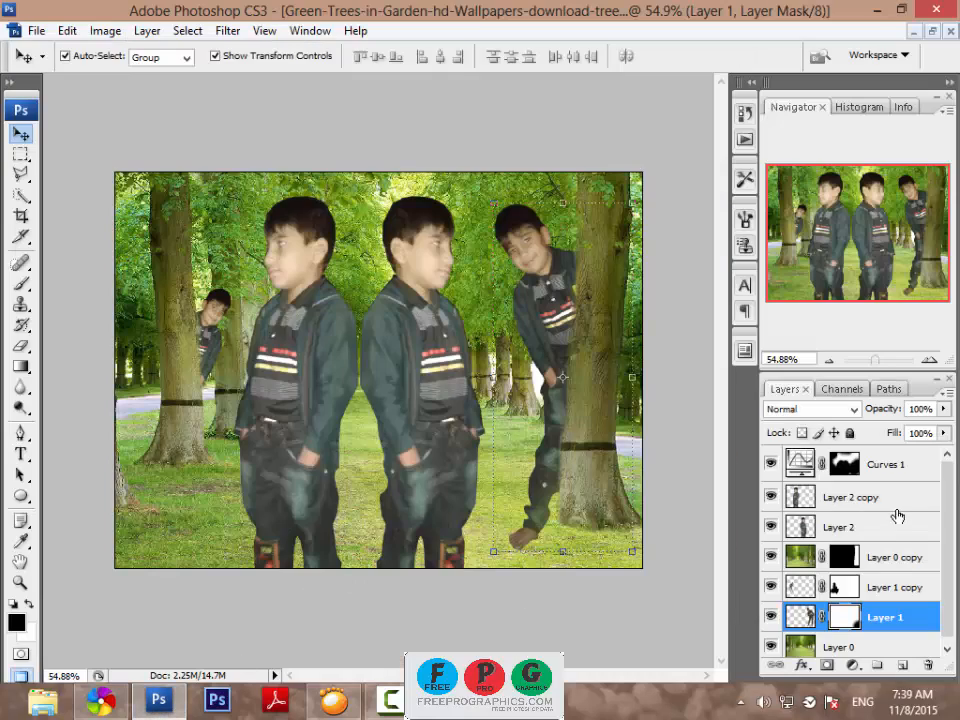
left_click(895, 466)
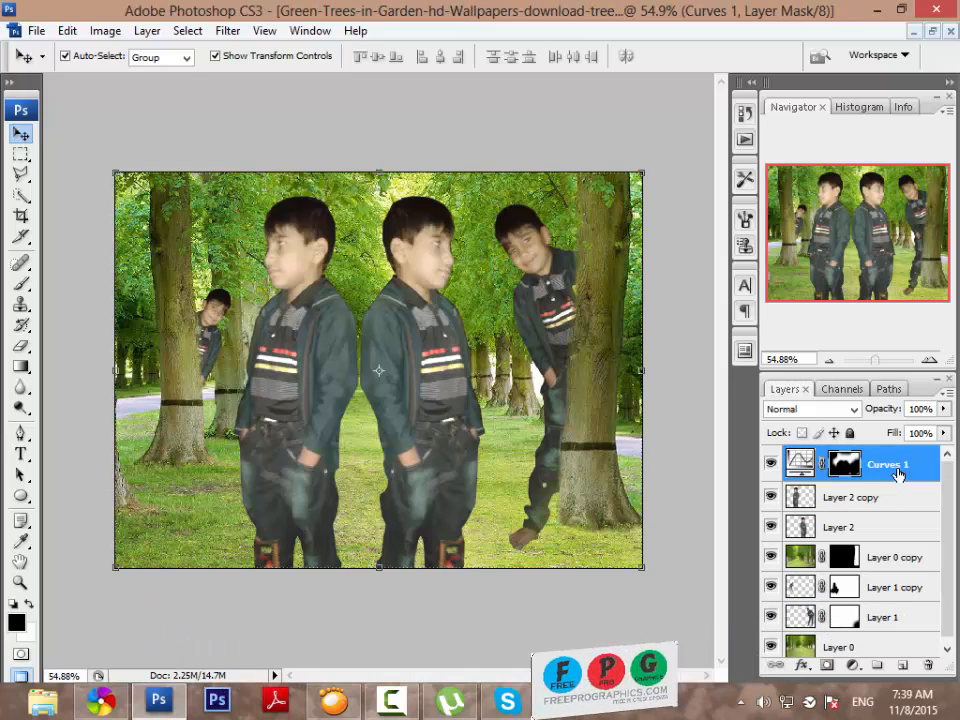
key("ctrl+a")
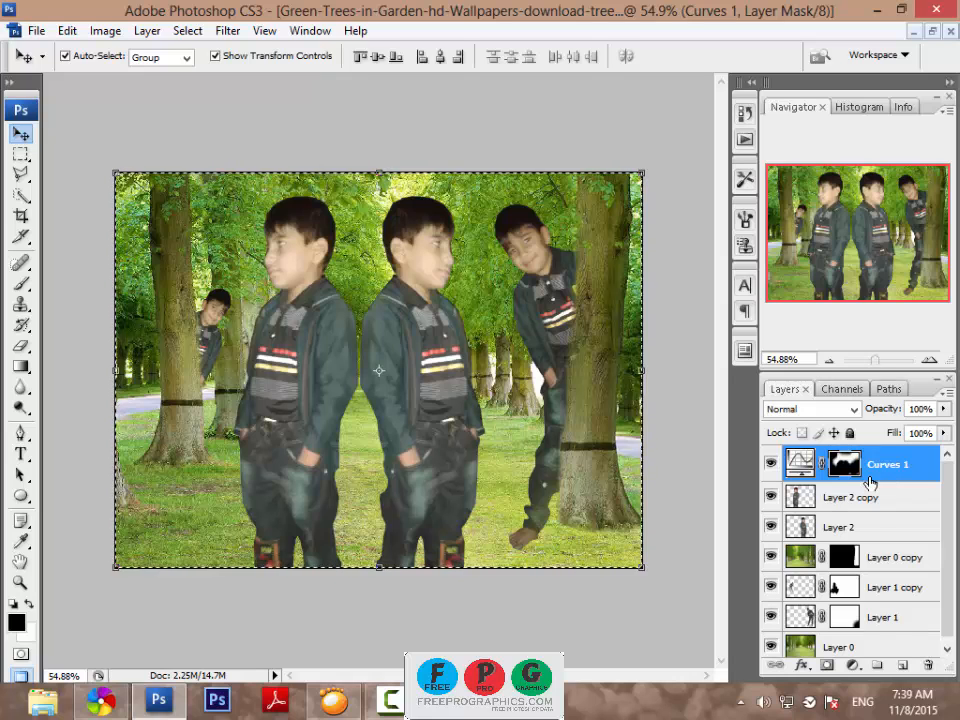
key("ctrl+shift+c")
key("ctrl+v")
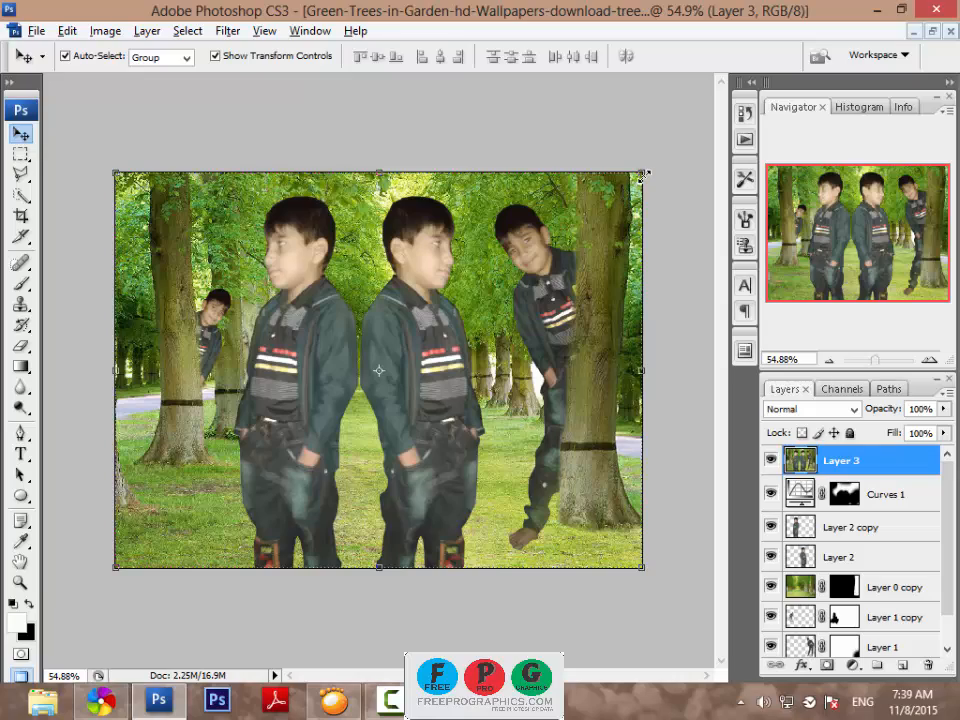
Step: Scale down the merged copy, tilt it counterclockwise, and place it in the image's lower-left corner
left_click_drag(643, 172, 598, 212)
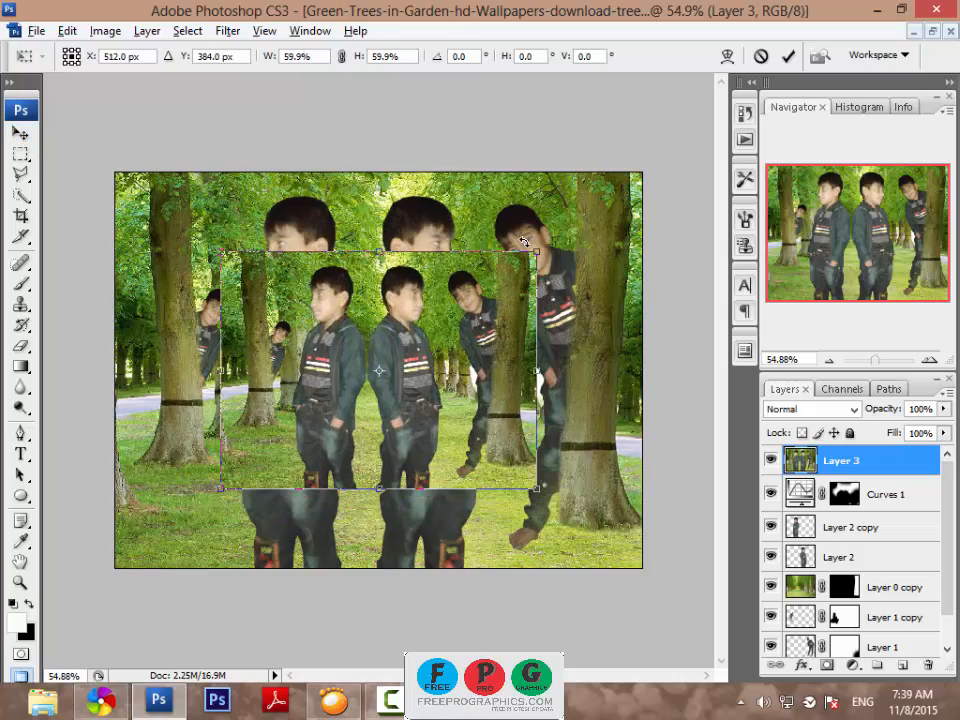
left_click(789, 56)
left_click_drag(549, 246, 407, 287)
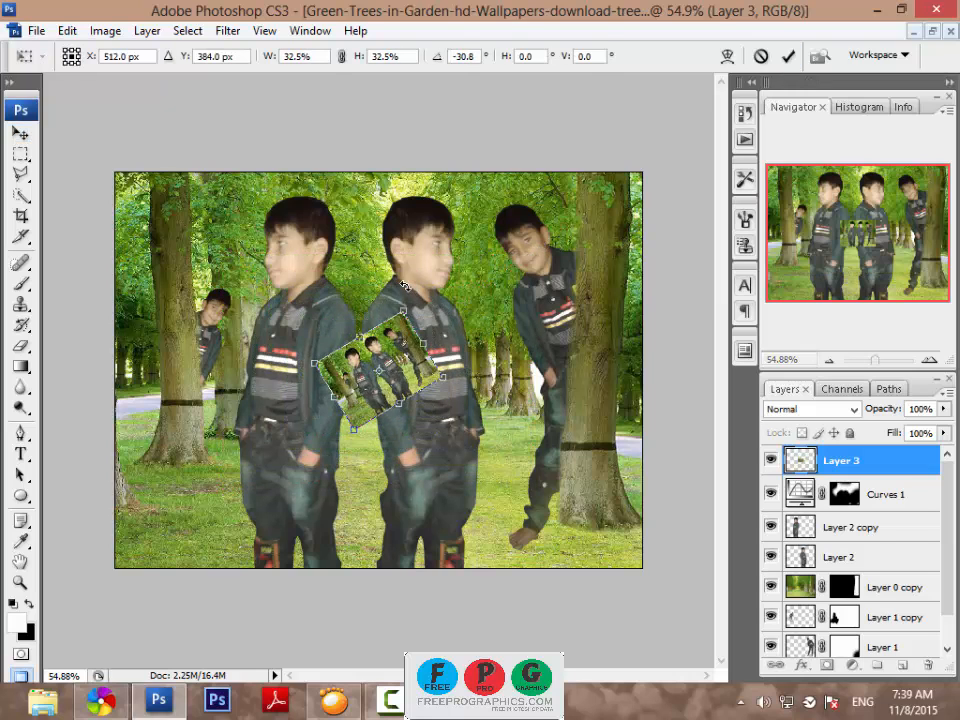
left_click_drag(405, 378, 170, 512)
left_click_drag(203, 446, 245, 411)
left_click(788, 56)
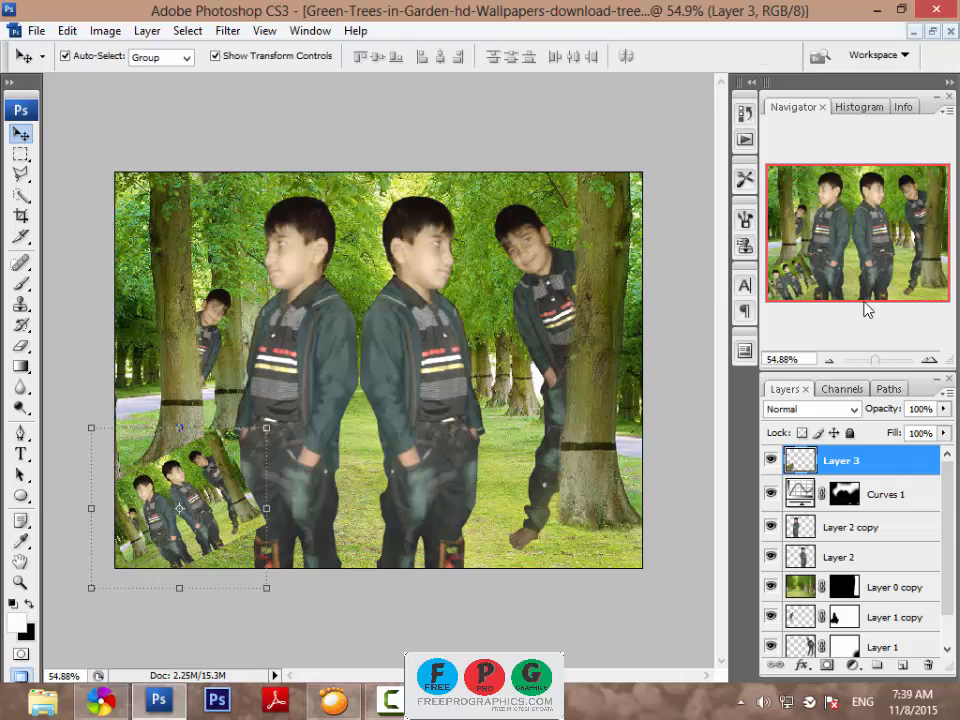
Step: Add a 3 px outside stroke in cyan 00f0ff and a default drop shadow to the tilted thumbnail on Layer 3
double_click(903, 461)
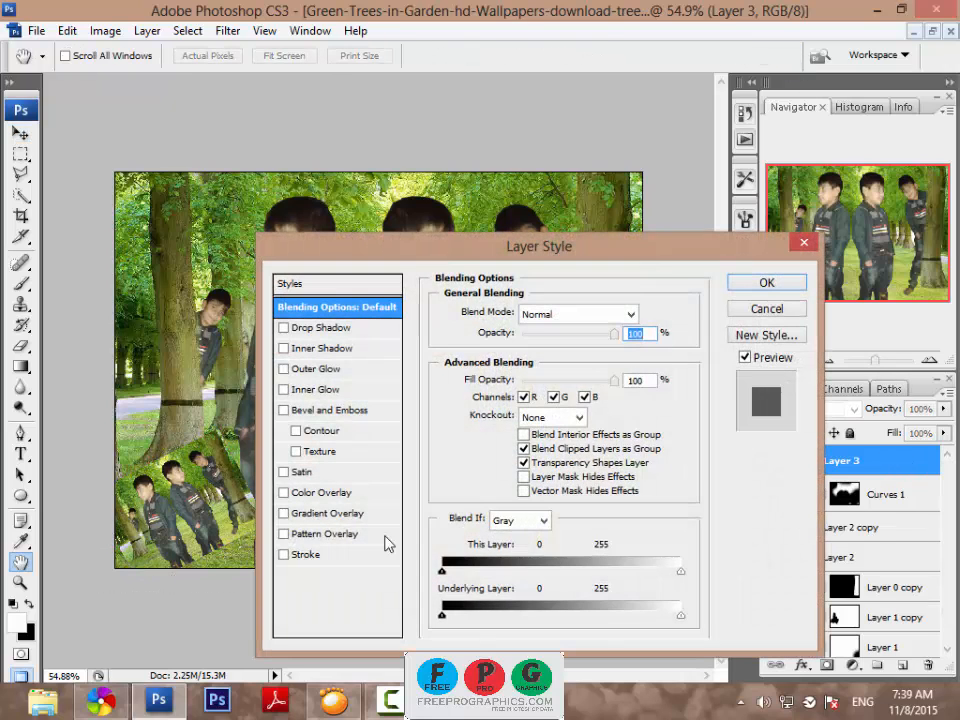
left_click(311, 557)
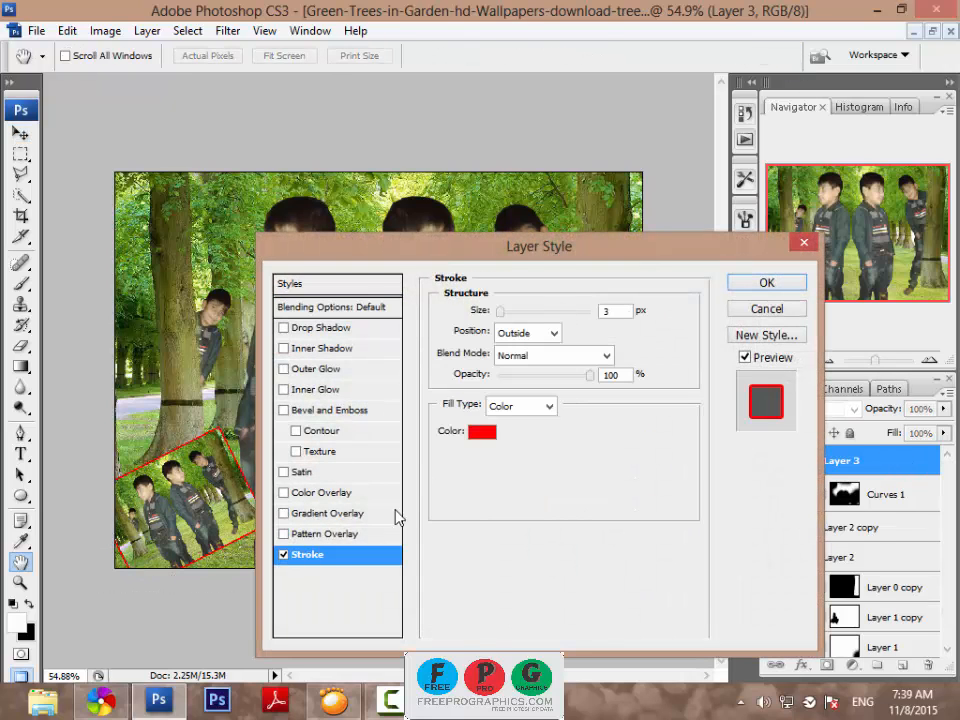
left_click(482, 431)
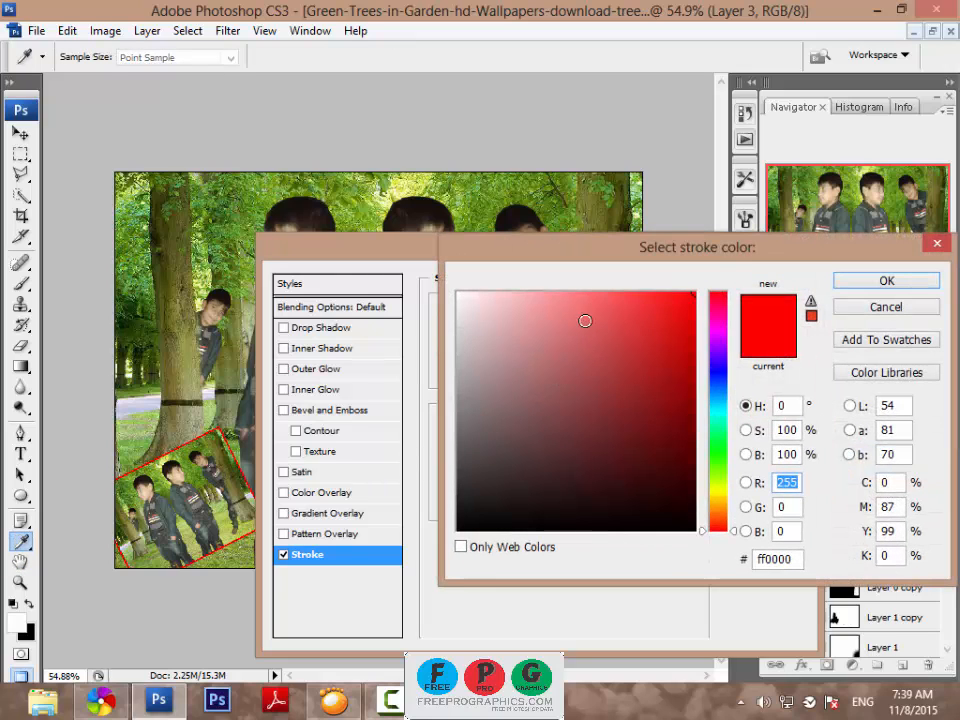
left_click(726, 406)
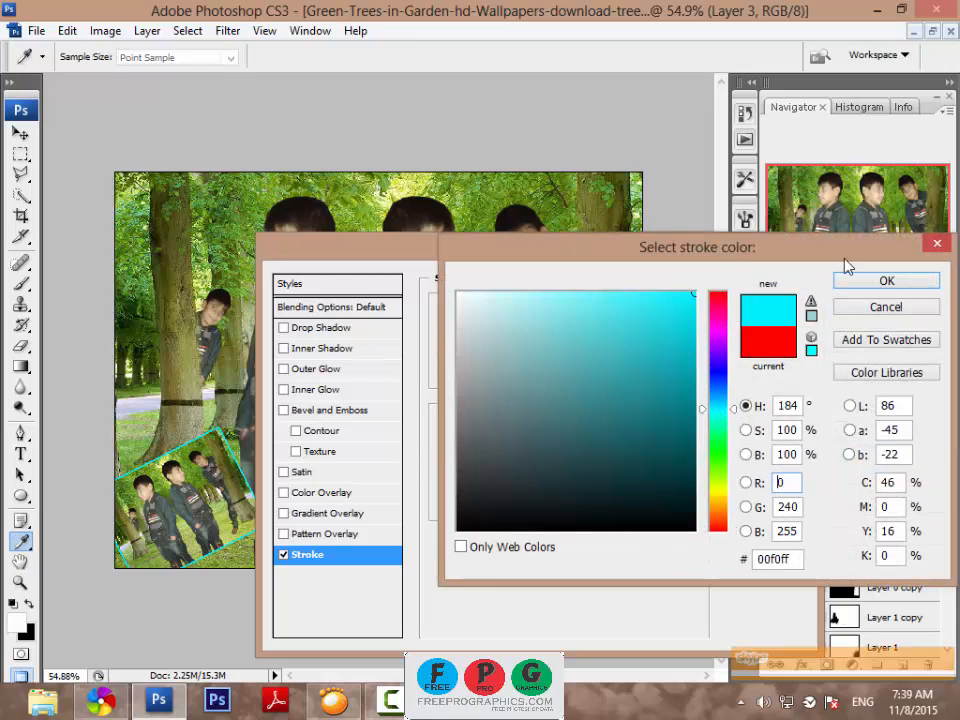
left_click(873, 287)
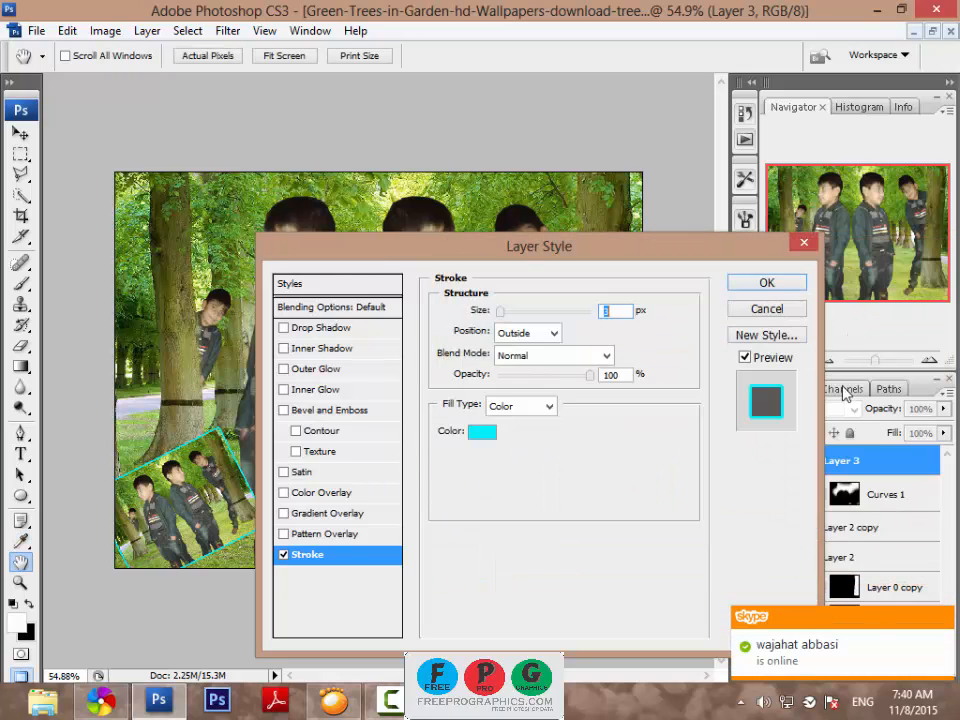
left_click(316, 328)
left_click(760, 280)
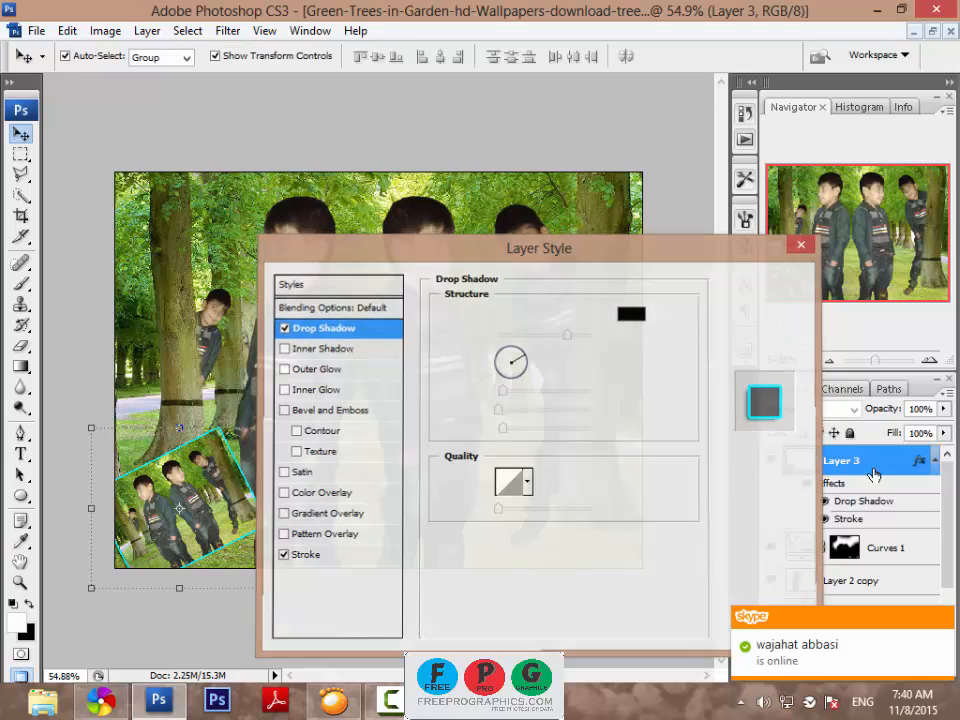
Step: Duplicate Layer 3 and move the copy to the image's lower-right corner
right_click(889, 466)
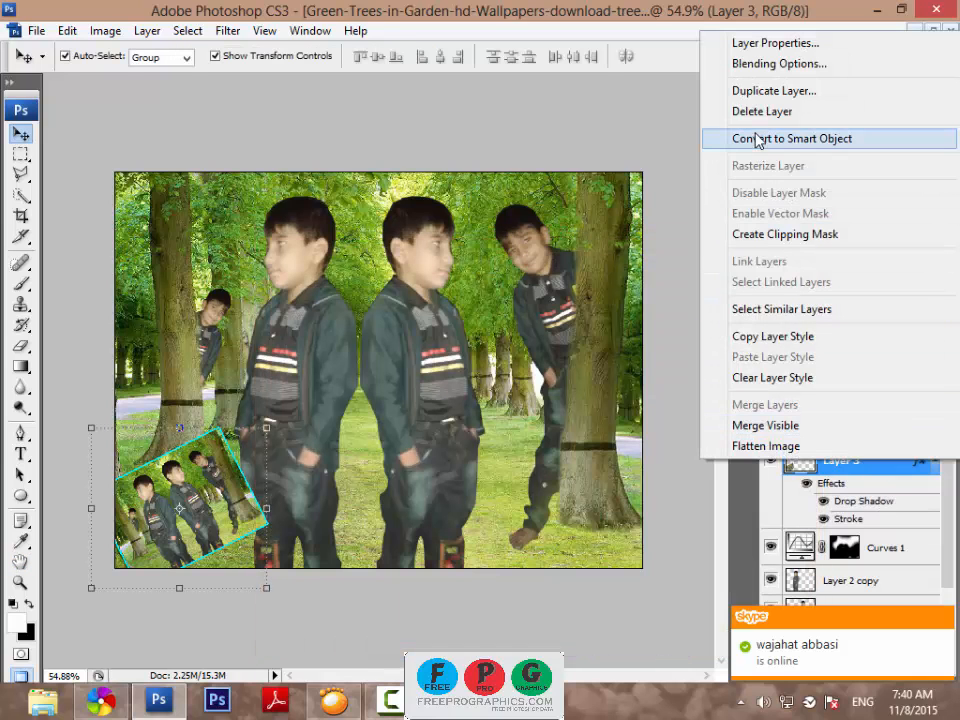
left_click(765, 90)
left_click(641, 212)
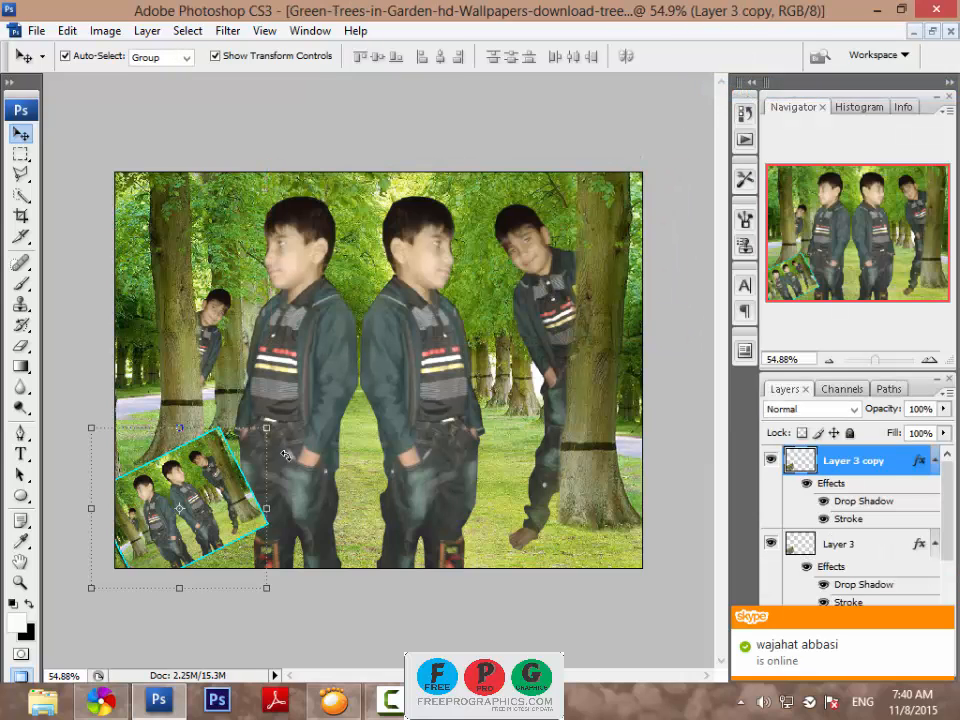
left_click_drag(245, 488, 611, 490)
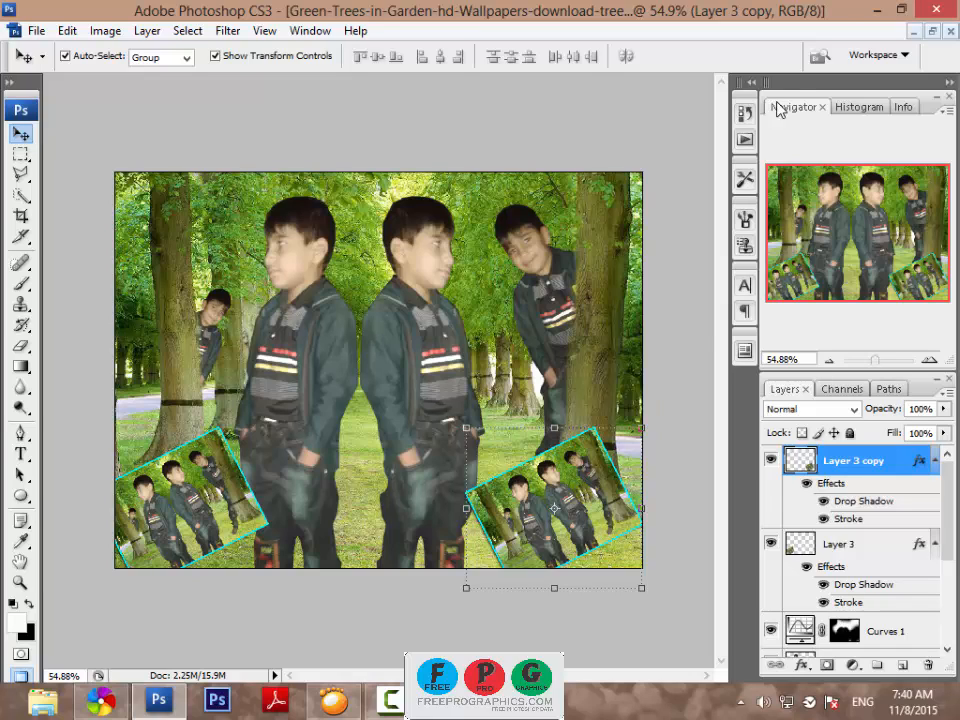
Step: Switch to the browser, view the Free pro graphics Facebook page, and open and close its message window
left_click(873, 9)
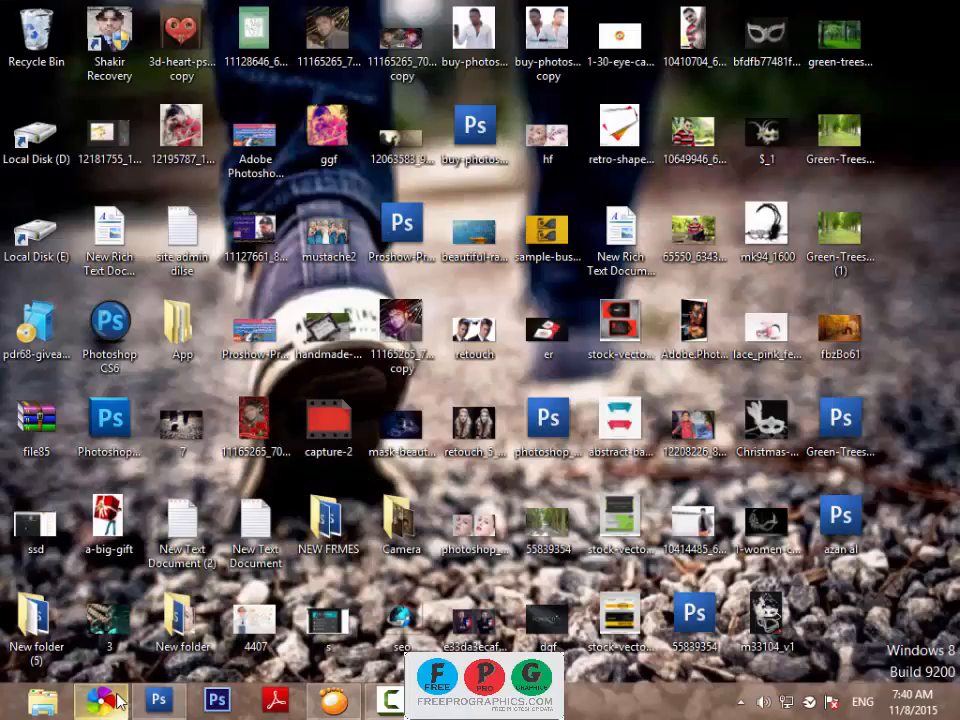
left_click(101, 699)
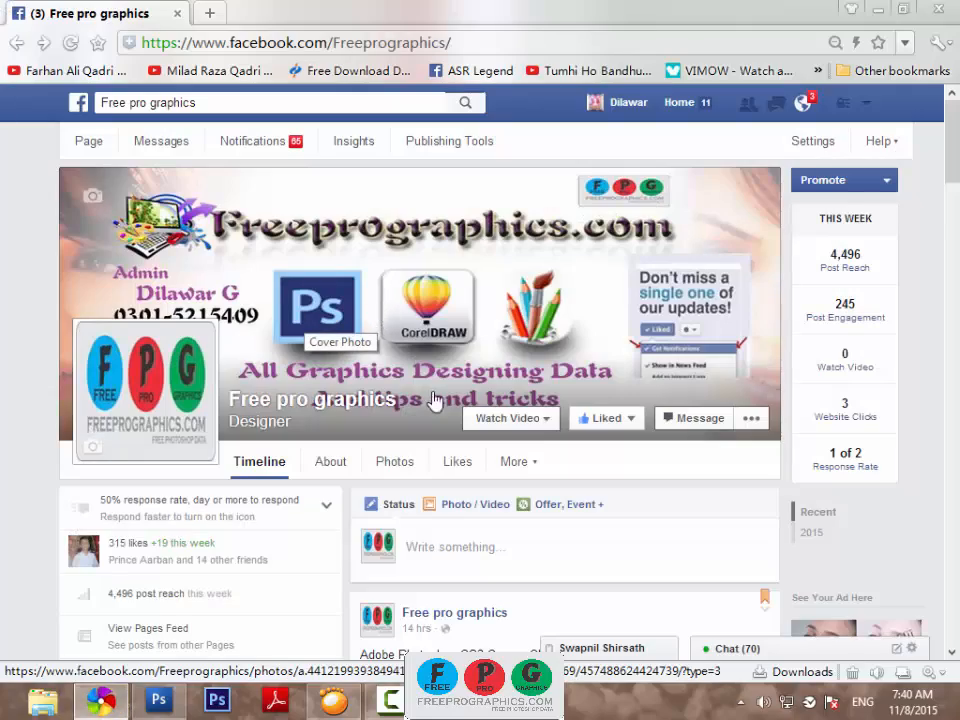
scroll(433, 401, "down", 3)
scroll(492, 378, "down", 1)
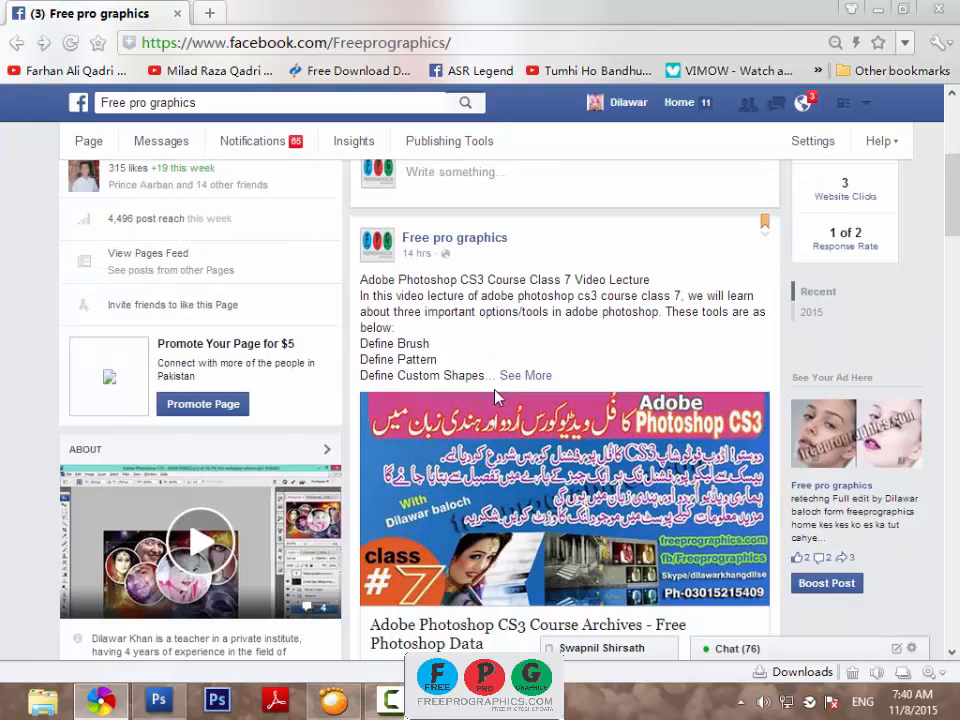
scroll(560, 400, "up", 4)
left_click(690, 422)
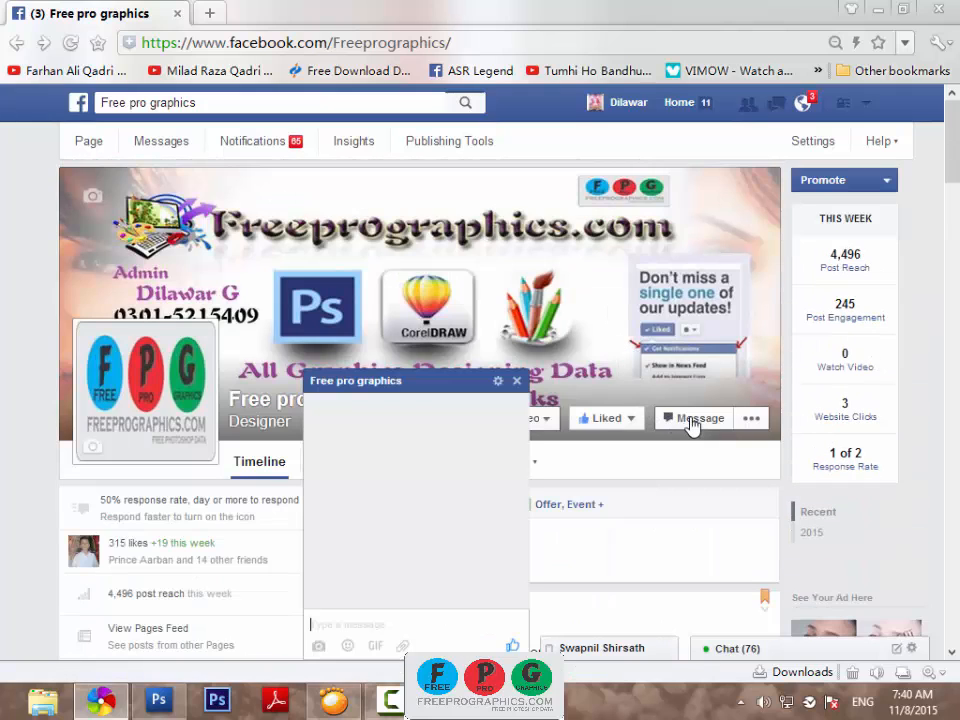
left_click(519, 383)
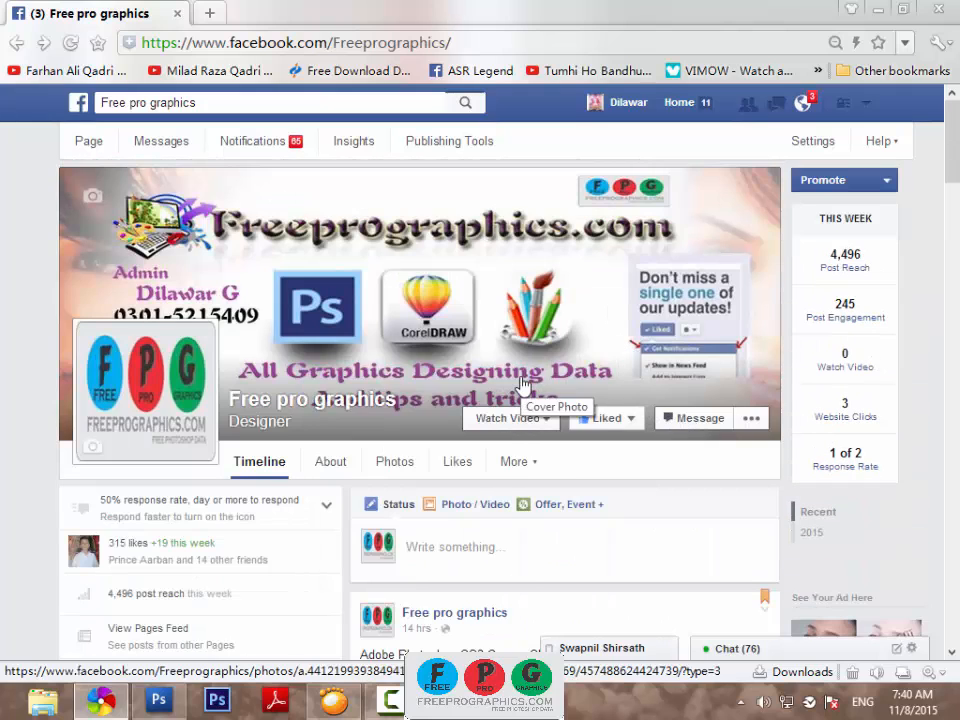
Step: Look through the posts on the Free pro graphics Facebook timeline
scroll(516, 420, "down", 2)
scroll(521, 429, "up", 1)
scroll(527, 447, "up", 1)
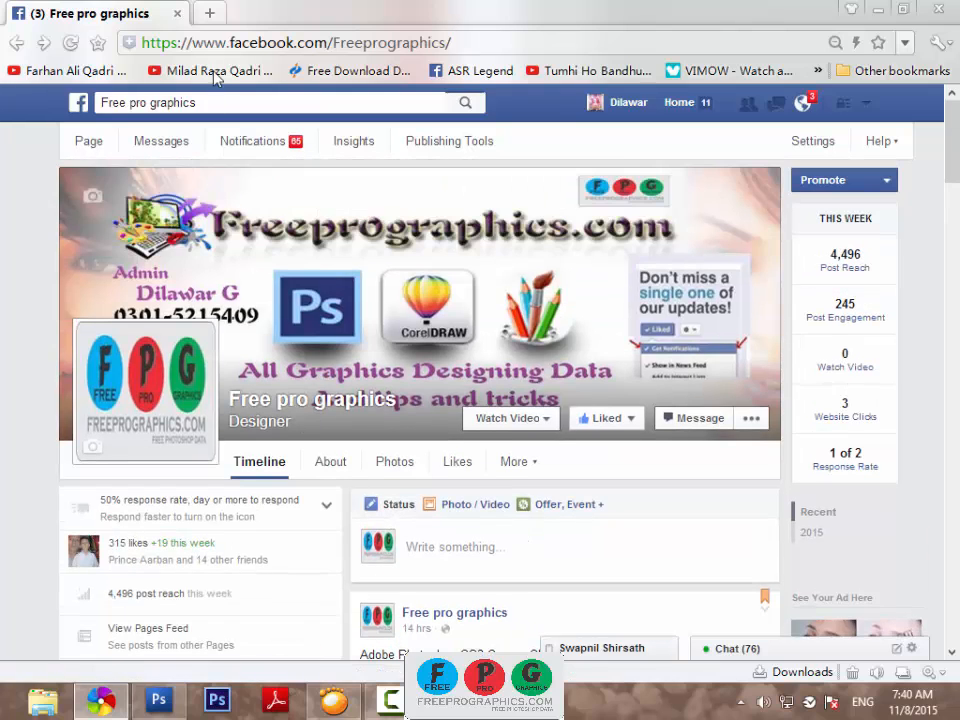
scroll(224, 453, "down", 2)
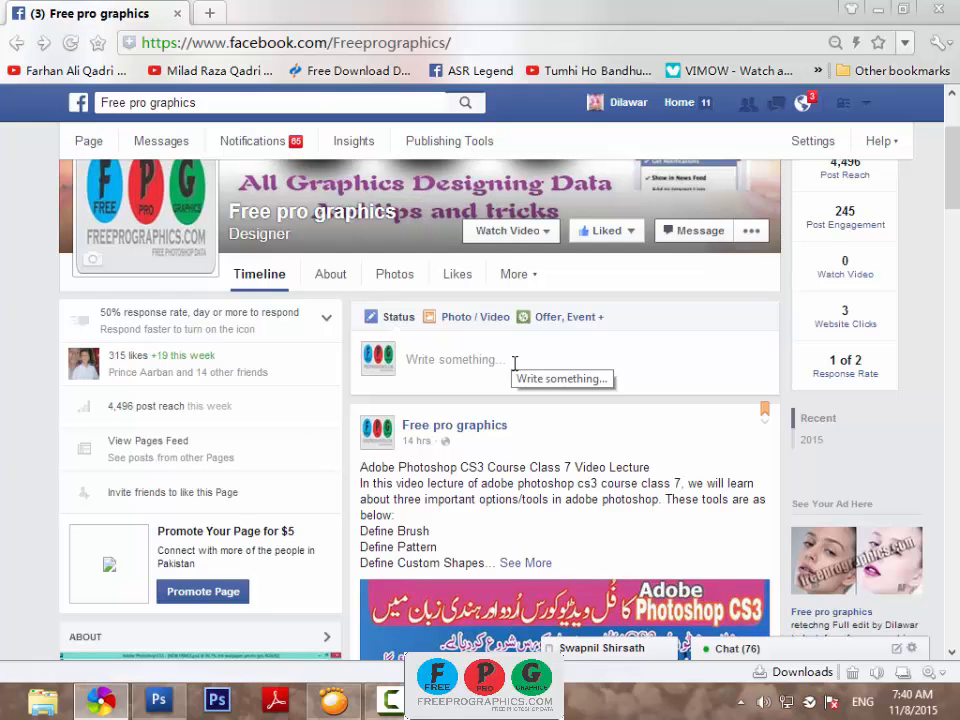
scroll(505, 460, "down", 8)
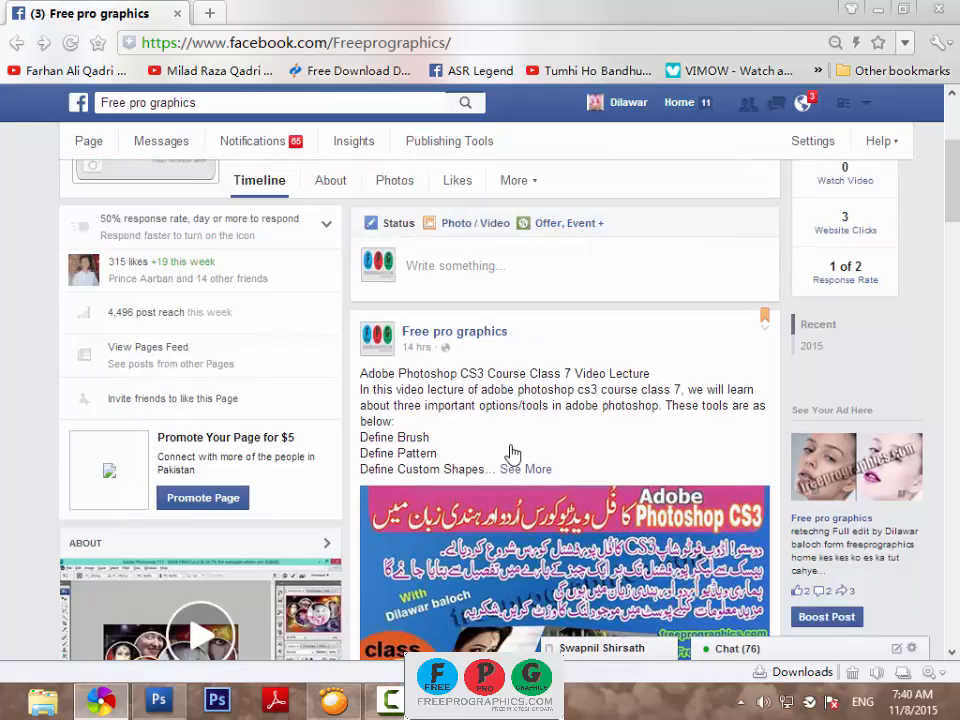
scroll(520, 460, "down", 4)
scroll(536, 410, "up", 3)
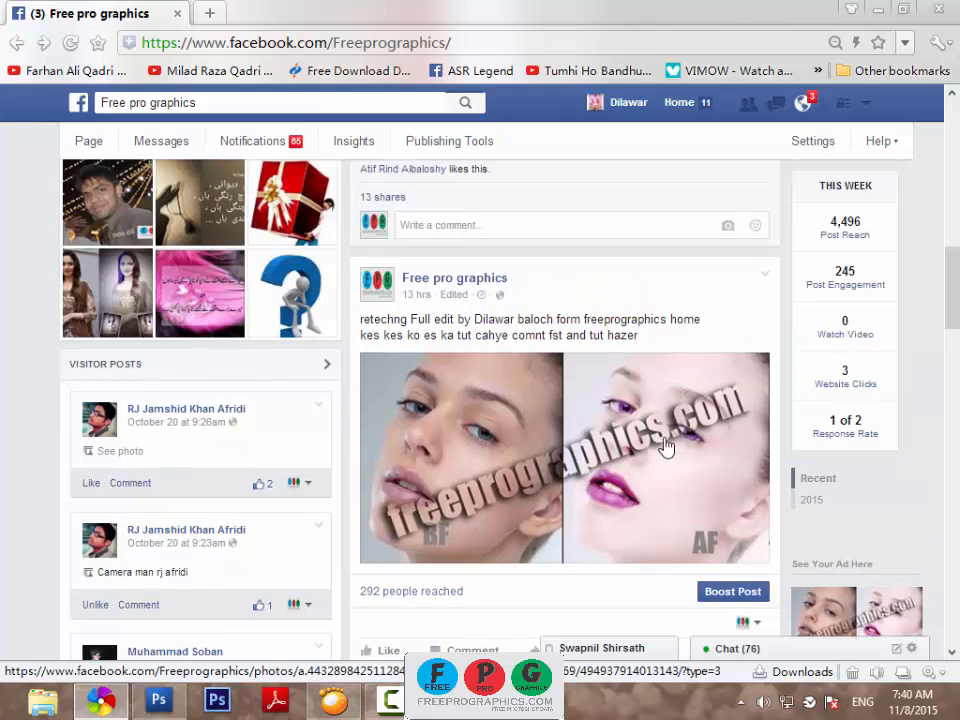